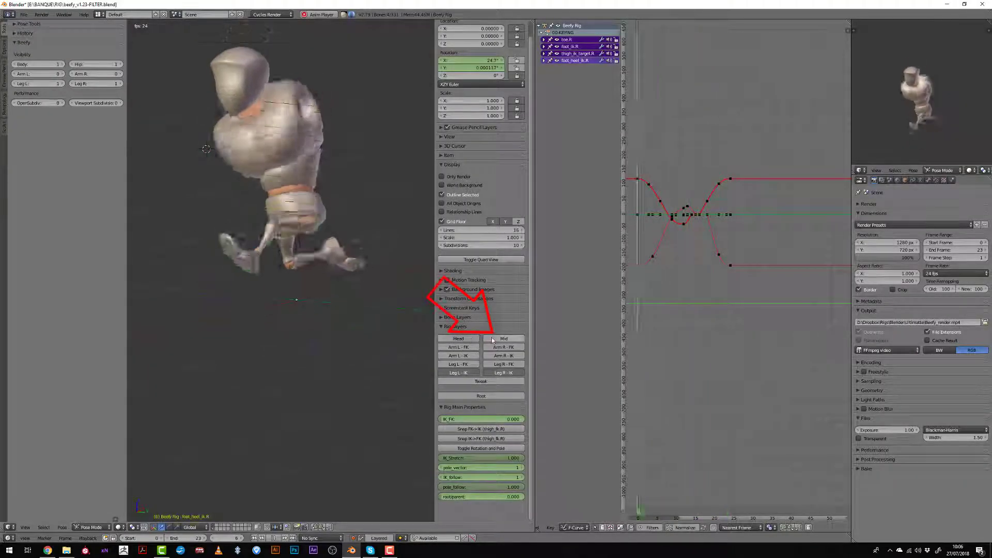
Show only the Mid rig layer of the Beefy rig and select the torso control
click(499, 339)
key(a)
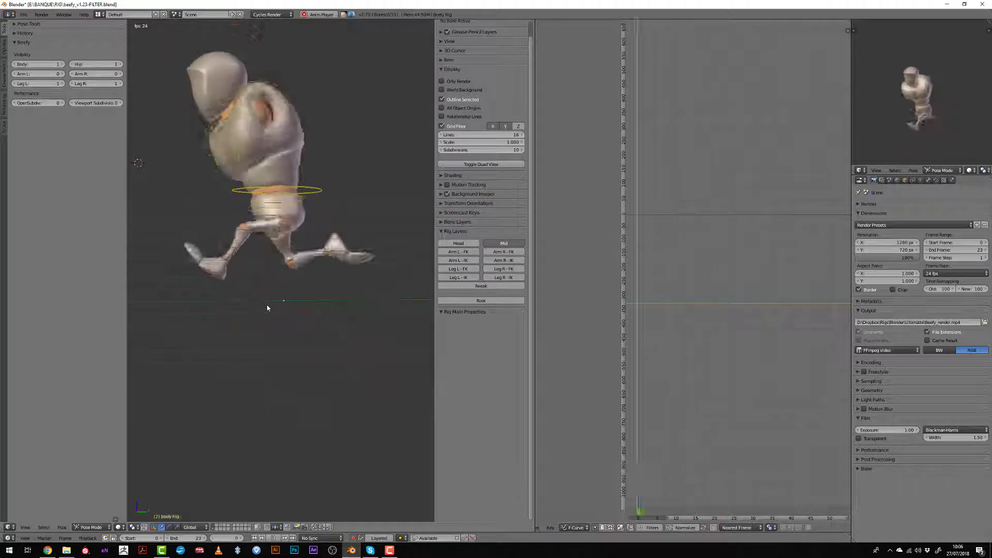
right_click(323, 194)
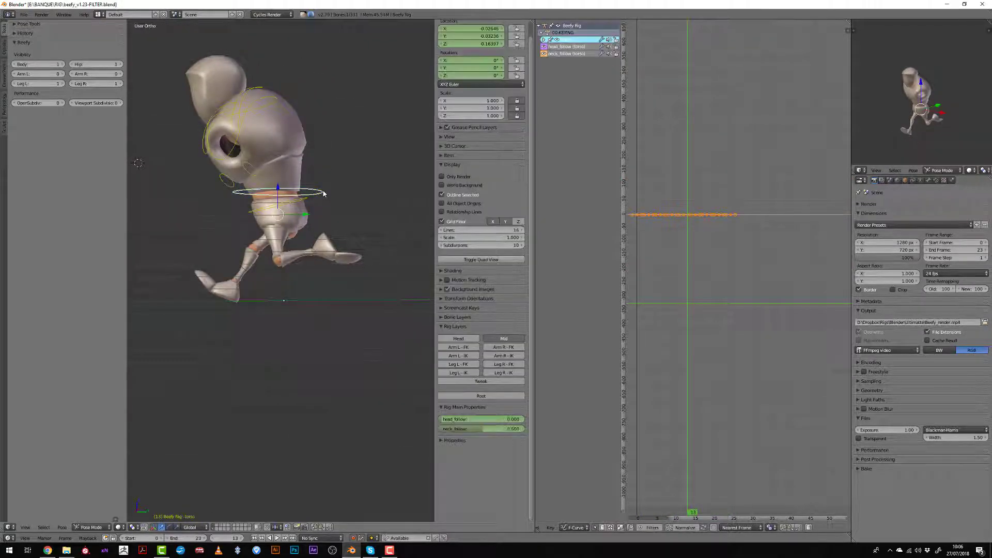
Switch to the right side view, return to frame 0 and fit all torso curves in the graph editor
key(KP_3)
middle_drag(705, 248, 750, 250)
drag(683, 244, 665, 244)
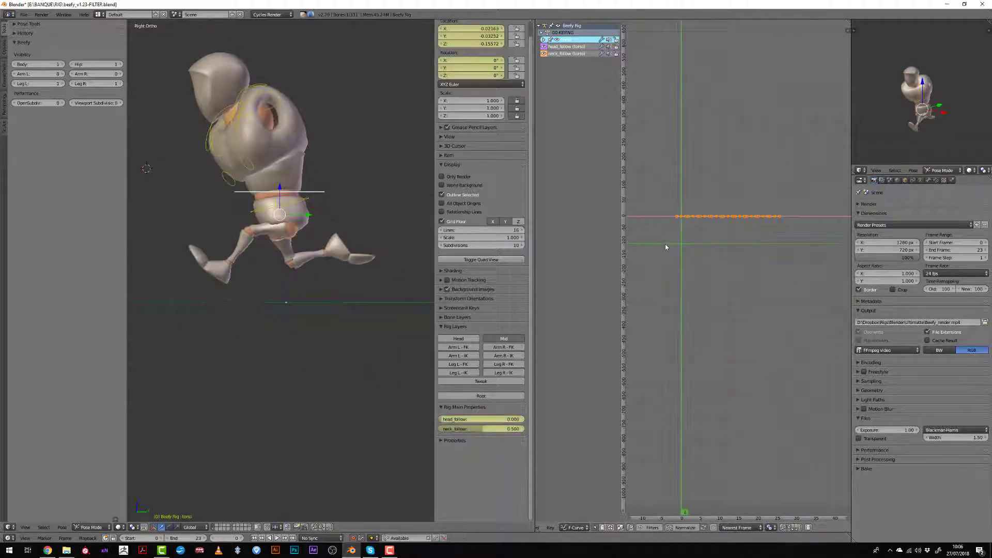
key(Home)
key(a)
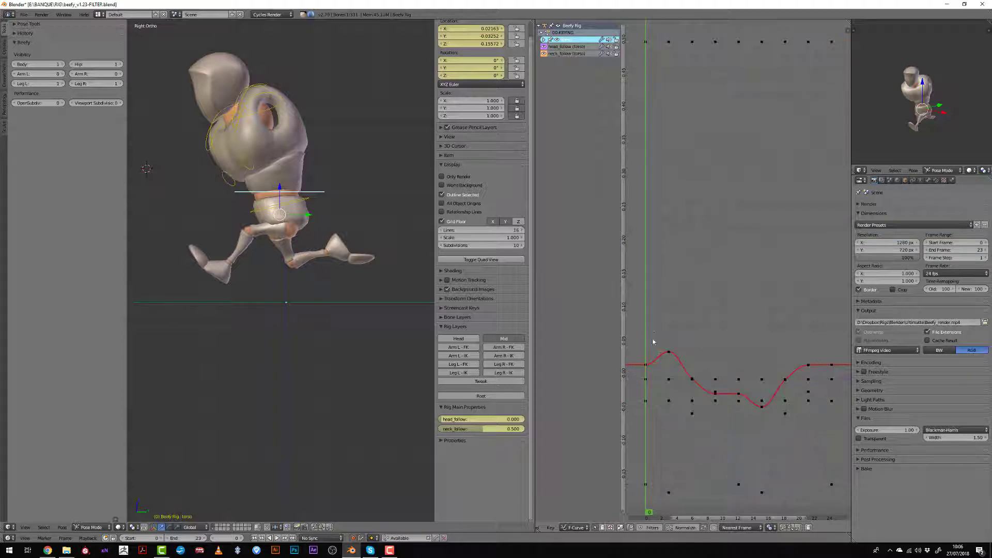
Move the first low keyframe of the torso's Z Location curve to frame 4 and lower it slightly
middle_drag(652, 337, 699, 232)
drag(701, 336, 718, 355)
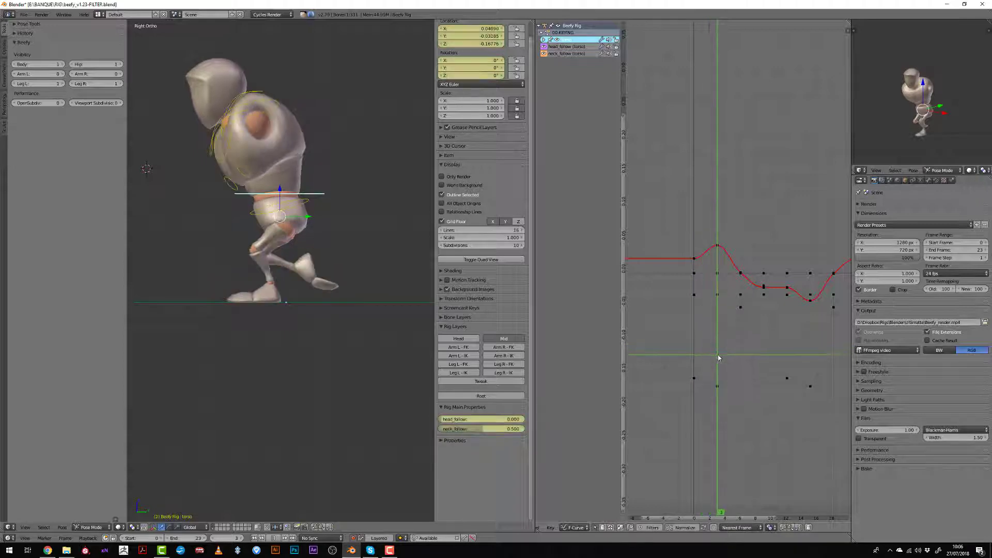
middle_drag(713, 387, 705, 312)
scroll(695, 320, up, 2)
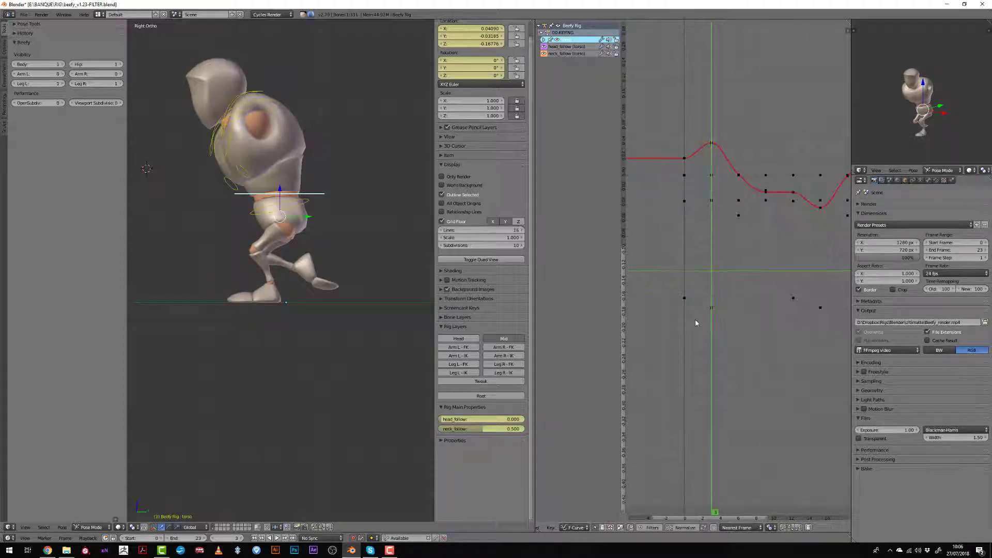
drag(696, 323, 722, 327)
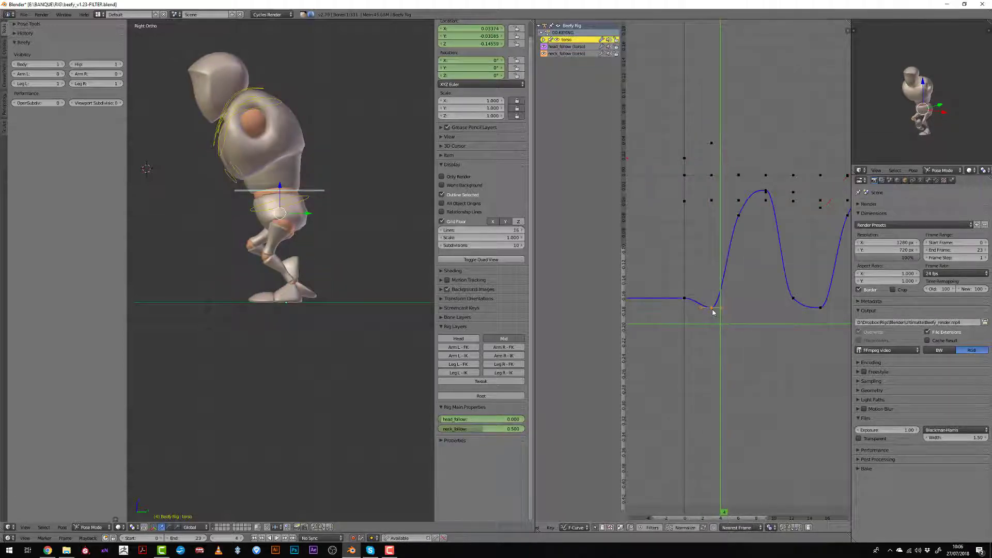
drag(713, 312, 765, 327)
click(722, 325)
key(g)
key(y)
click(722, 329)
scroll(750, 203, up, 1)
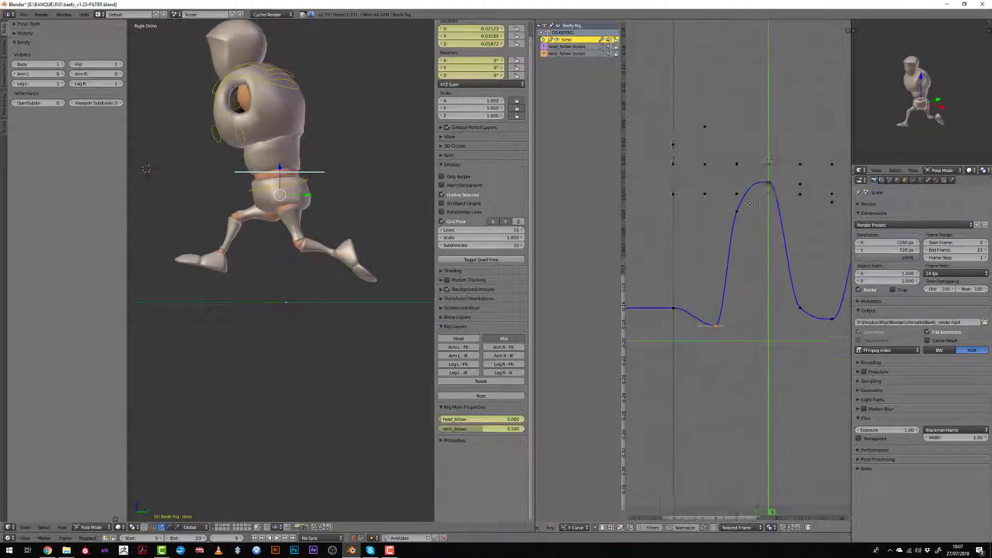
middle_drag(752, 203, 739, 220)
right_click(758, 202)
right_click(758, 201)
key(g)
key(x)
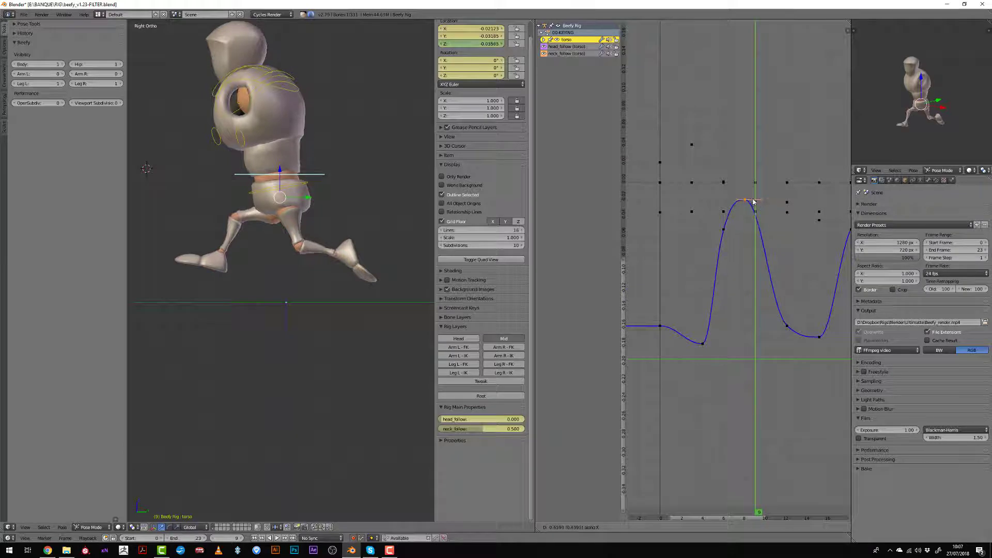
right_click(753, 202)
Move the rising Z Location keyframe at frame 6 to frame 7 and raise it slightly
click(724, 229)
right_click(724, 230)
key(g)
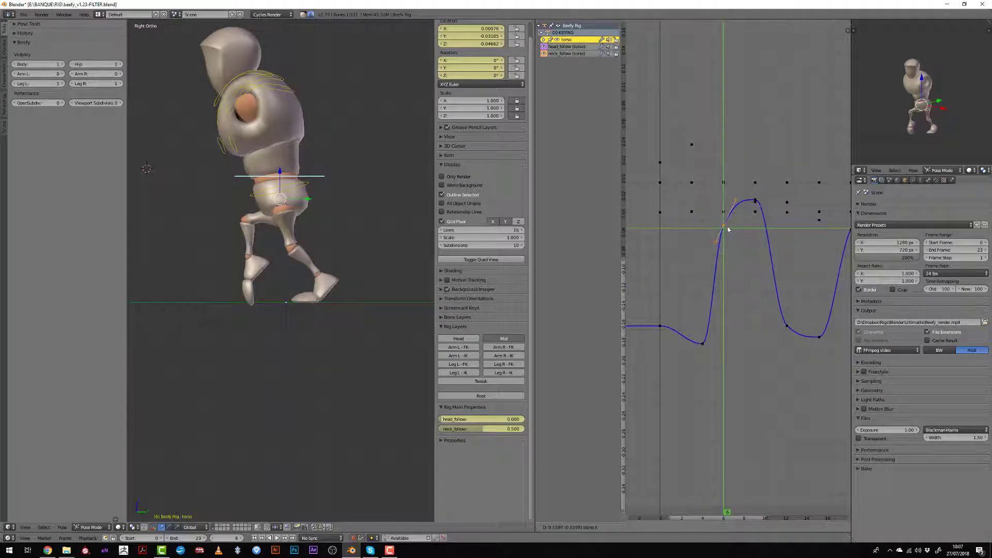
click(729, 222)
Move the first peak keyframe of the Z Location curve to frame 10
drag(715, 310, 764, 275)
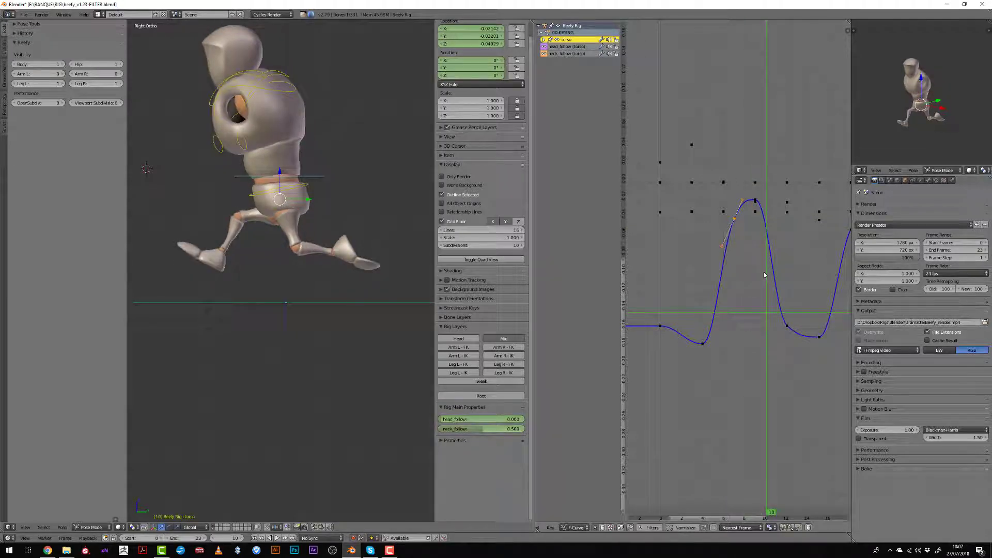
click(761, 202)
key(g)
key(y)
click(756, 205)
Duplicate the frame 4 low Z Location keyframe to frame 16 and delete the old low keyframe at frame 15
drag(751, 230, 789, 254)
middle_drag(754, 269, 698, 242)
drag(715, 264, 752, 284)
scroll(752, 284, down, 2)
middle_drag(750, 290, 750, 252)
drag(707, 269, 766, 282)
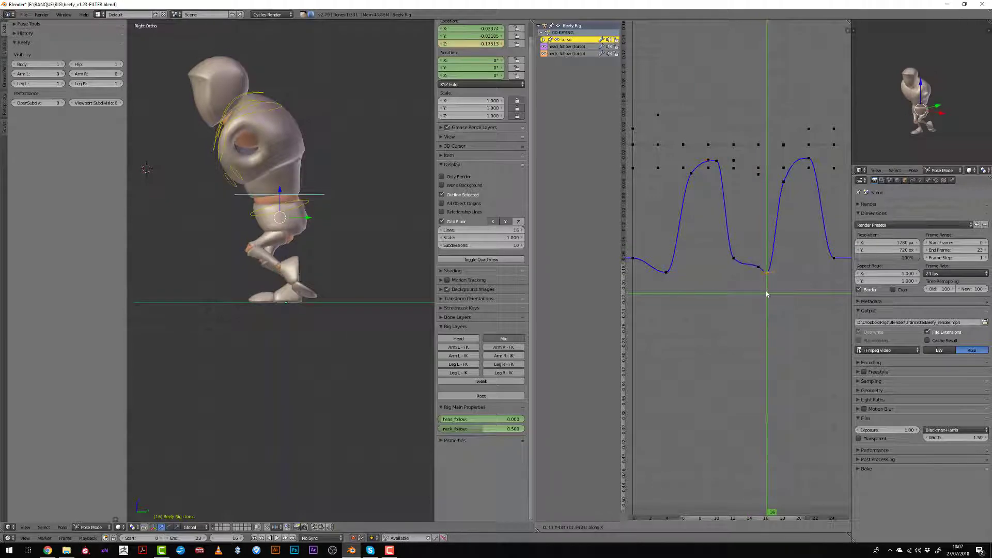
click(766, 292)
right_click(759, 268)
key(x)
click(762, 268)
Move the Z Location keyframe on the first descent to frame 13, raise it and steepen its lower handle
drag(671, 271, 712, 276)
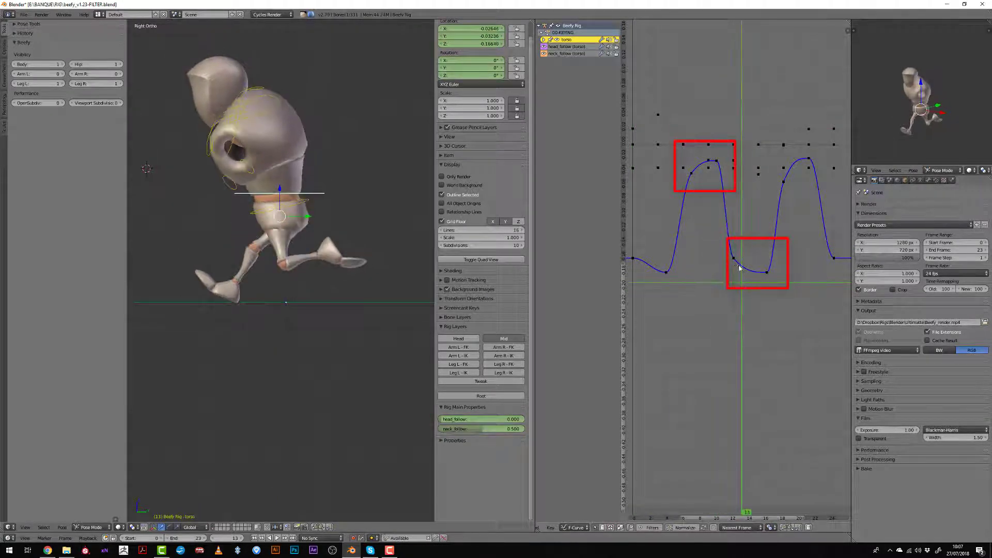
scroll(739, 267, up, 1)
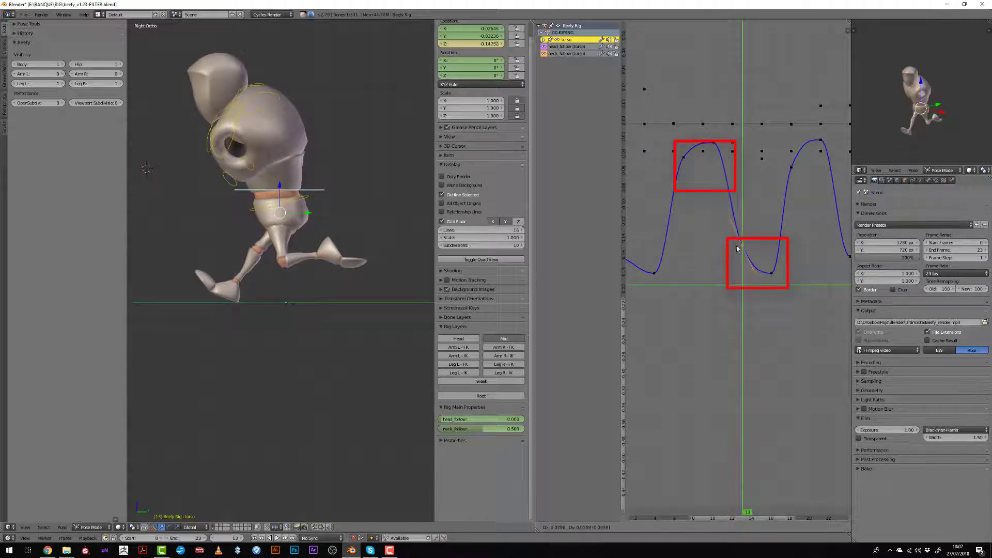
click(736, 245)
right_click(755, 261)
key(g)
click(752, 268)
key(alt+a)
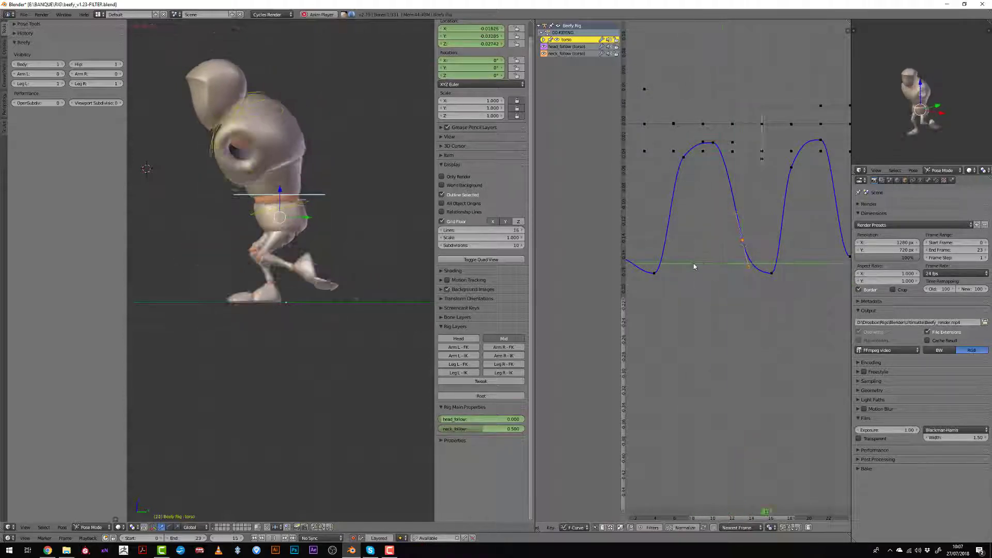
key(alt+a)
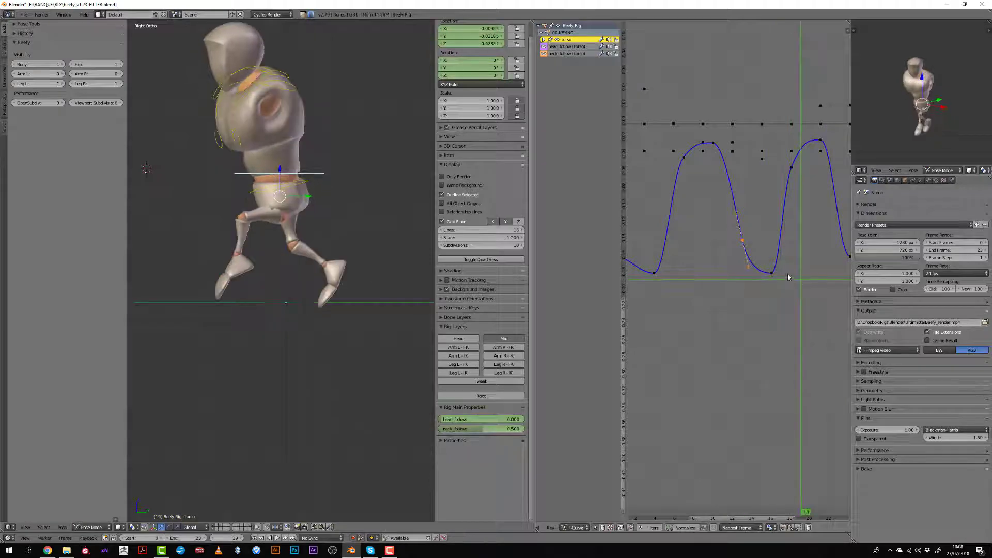
Delete the old keyframes on the second rise and peak of the Z Location curve
scroll(789, 279, down, 2)
middle_drag(753, 269, 728, 297)
key(x)
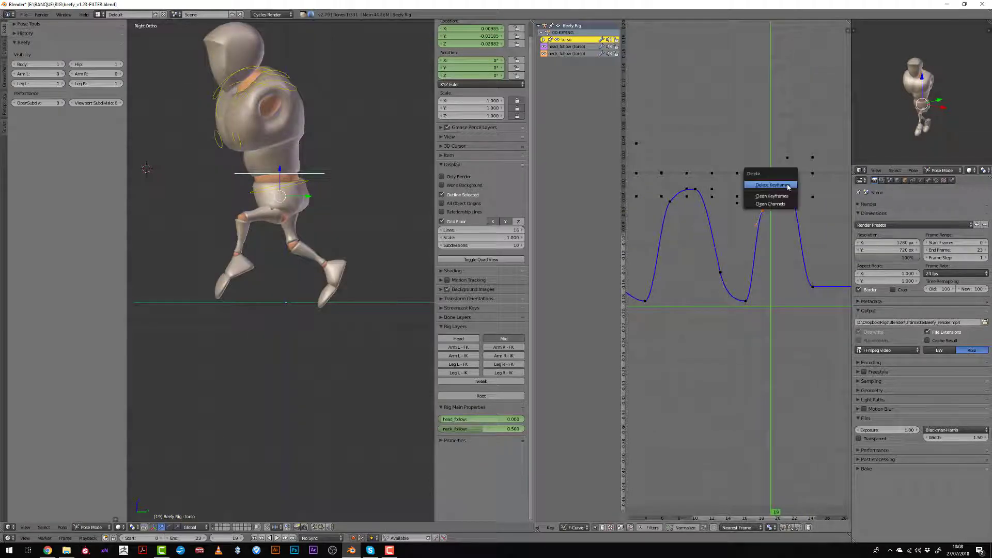
click(773, 185)
Duplicate the Z Location keyframes at frames 7 and 10 to frames 19 and 22, keeping their heights
right_click(697, 193)
drag(670, 206, 771, 271)
key(g)
key(x)
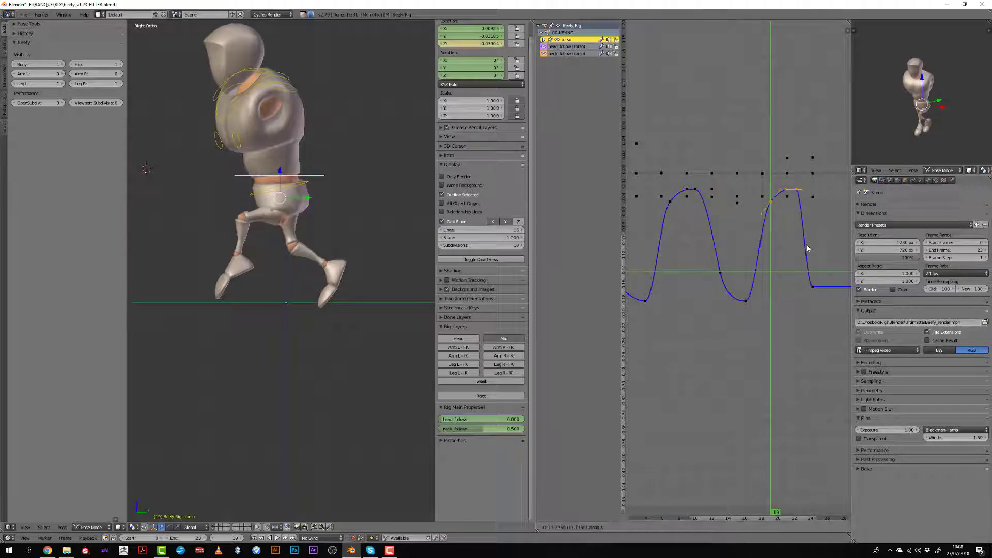
click(807, 248)
Copy the frame 13 Z Location keyframe to frames 1 and 25, and insert a torso keyframe at frame 24
middle_drag(738, 314, 760, 274)
click(767, 268)
drag(750, 256, 743, 244)
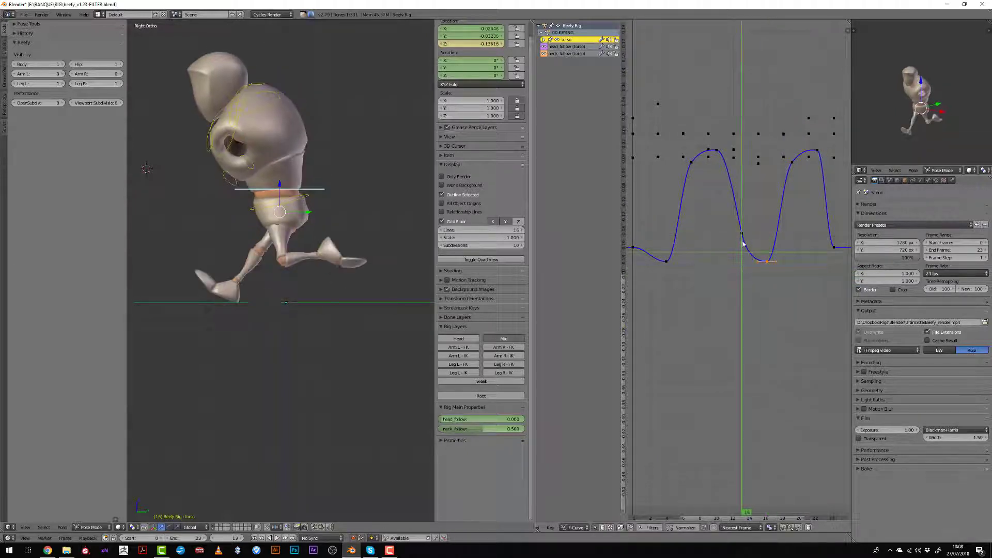
mouse_move(742, 239)
middle_down()
mouse_move(756, 247)
mouse_move(744, 241)
middle_up()
scroll(702, 275, down, 2)
drag(804, 242, 806, 236)
key(ctrl+v)
key(i)
click(809, 228)
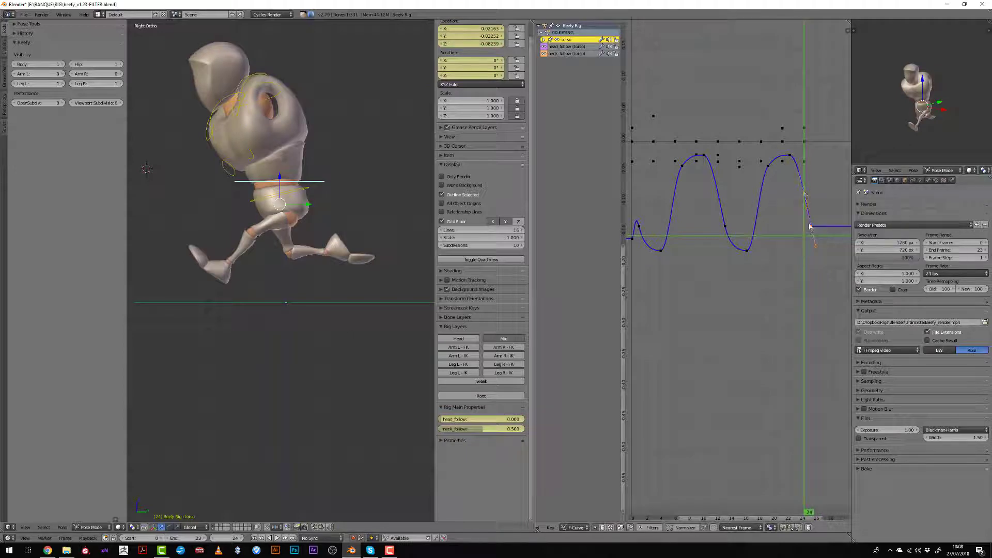
Change the handle type of the frame 24 Z Location keyframe and duplicate it to frame 0, replacing the keyframe there
right_click(804, 193)
key(v)
click(805, 192)
middle_drag(804, 198, 821, 200)
key(shift+d)
key(x)
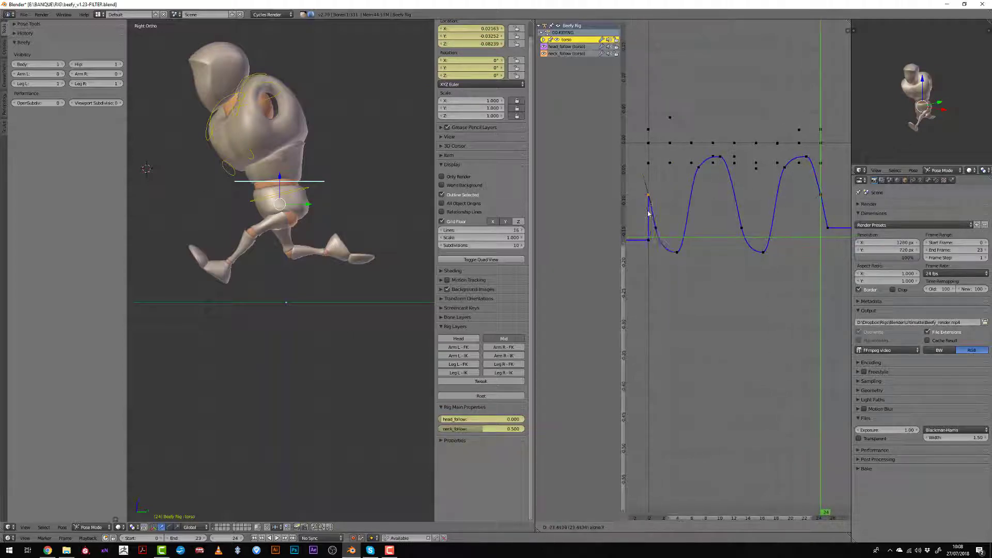
click(648, 214)
key(alt+a)
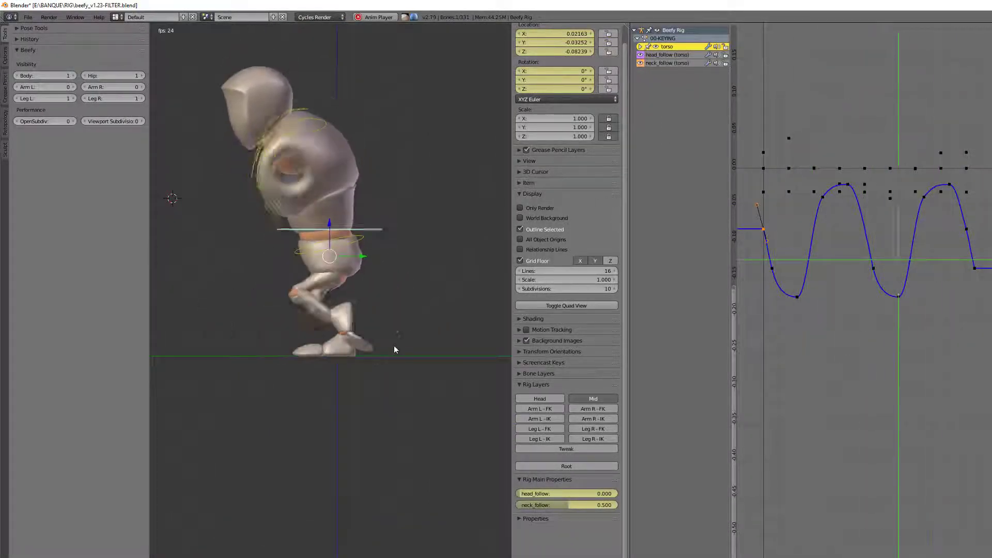
In the front view, move the torso's X Location peak to frame 5 and remove the X Location keyframe at frame 6
key(KP_1)
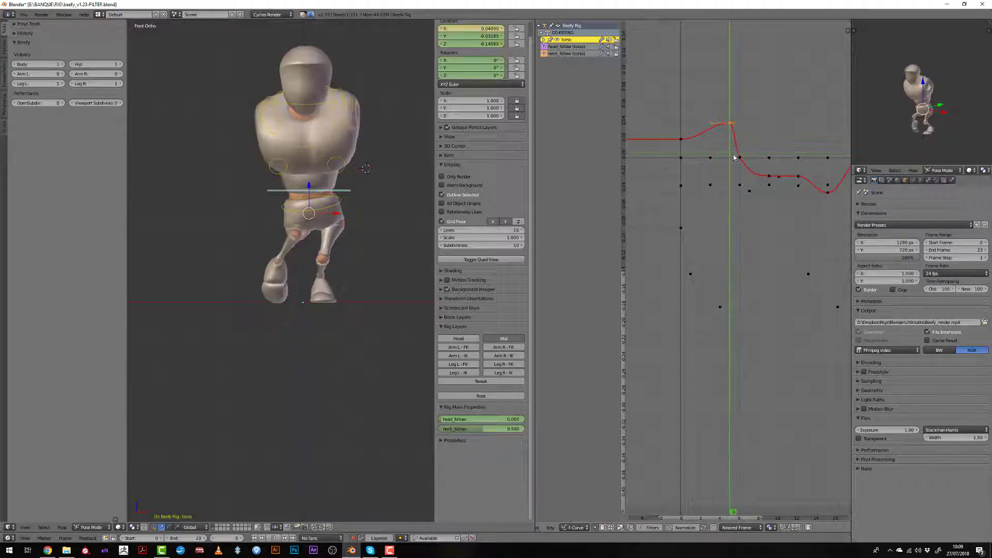
drag(734, 155, 737, 158)
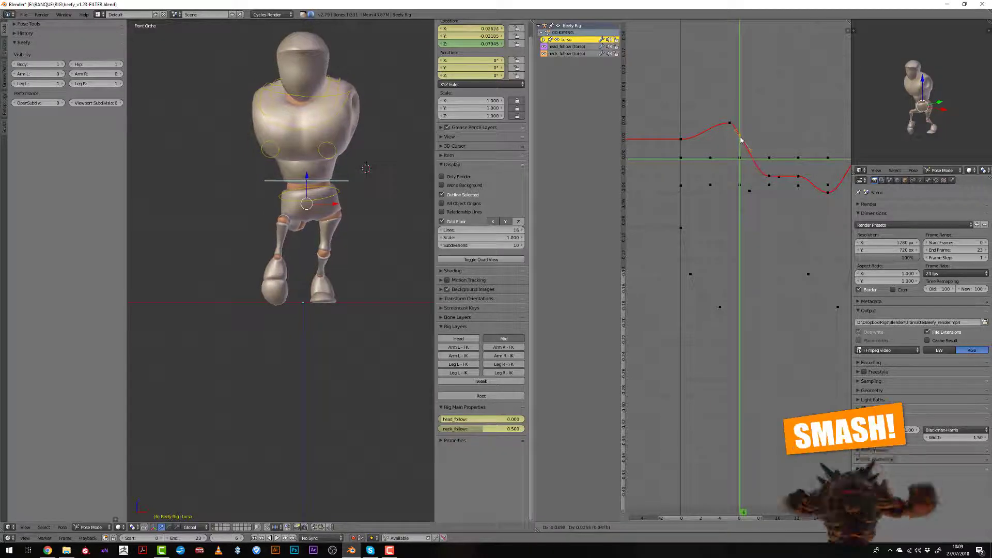
click(738, 146)
middle_drag(738, 145, 698, 158)
scroll(683, 201, up, 2)
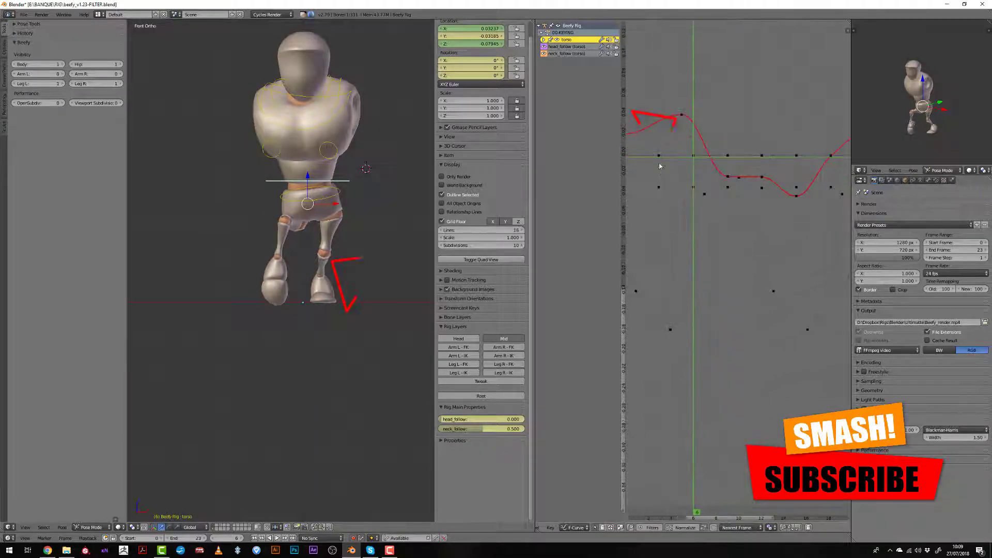
Delete the torso's X Location keyframe at frame 9
drag(660, 162, 761, 193)
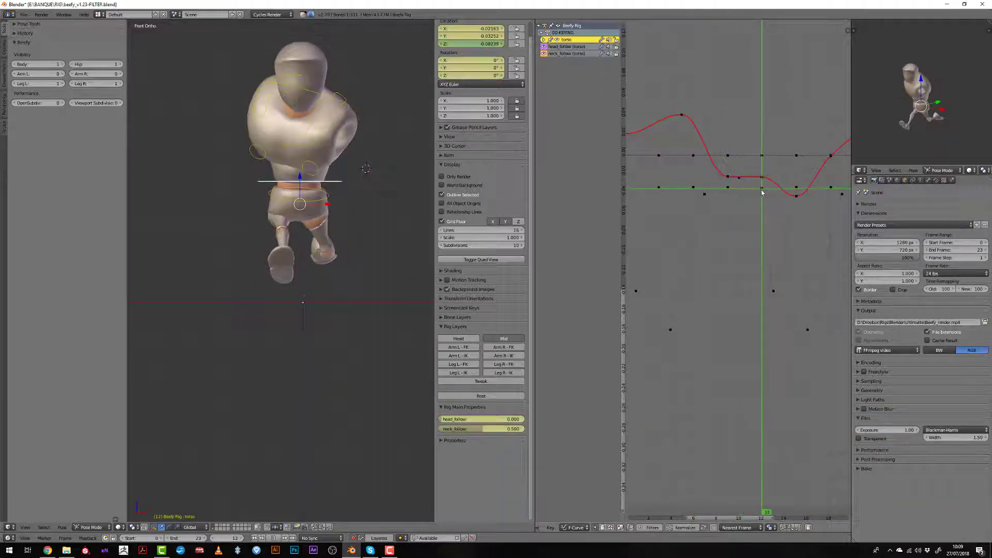
key(x)
click(729, 177)
Duplicate the X Location peak keyframe to frame 17 as the curve's low point and delete the keyframe at frame 15
drag(667, 142, 820, 200)
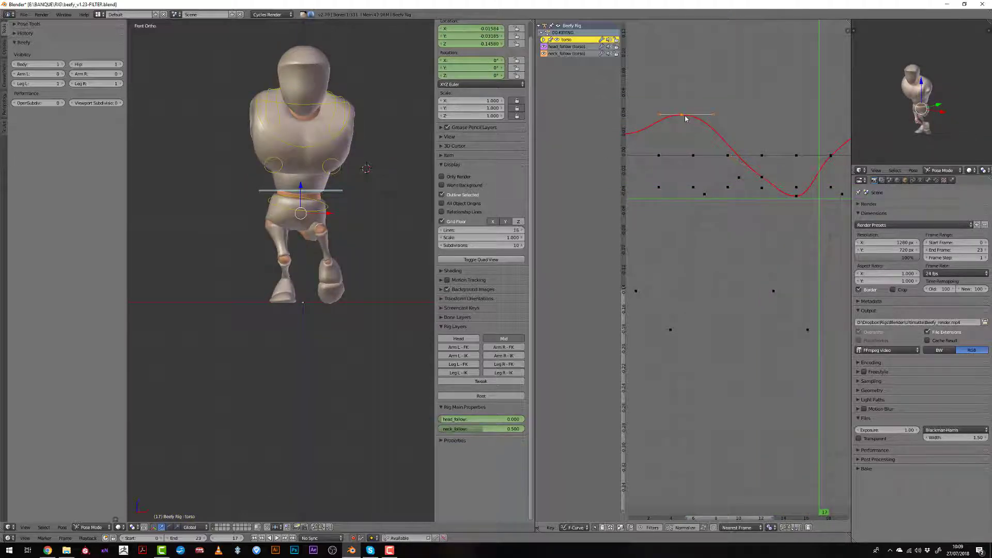
key(shift+d)
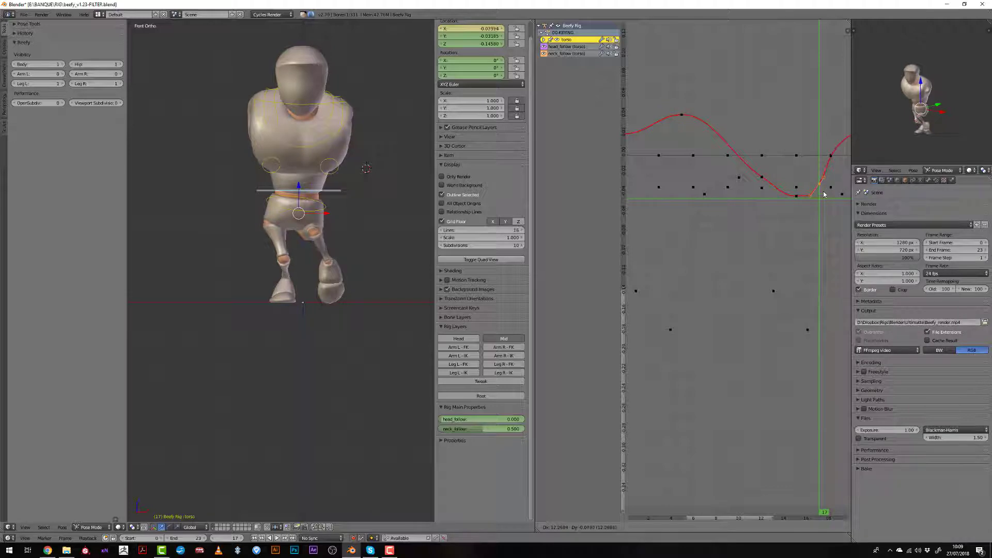
right_click(796, 199)
key(x)
click(799, 200)
Scrub and play the run to check the torso's sideways swing between frames 12 and 17
scroll(775, 199, down, 3)
middle_drag(753, 198, 719, 179)
click(722, 182)
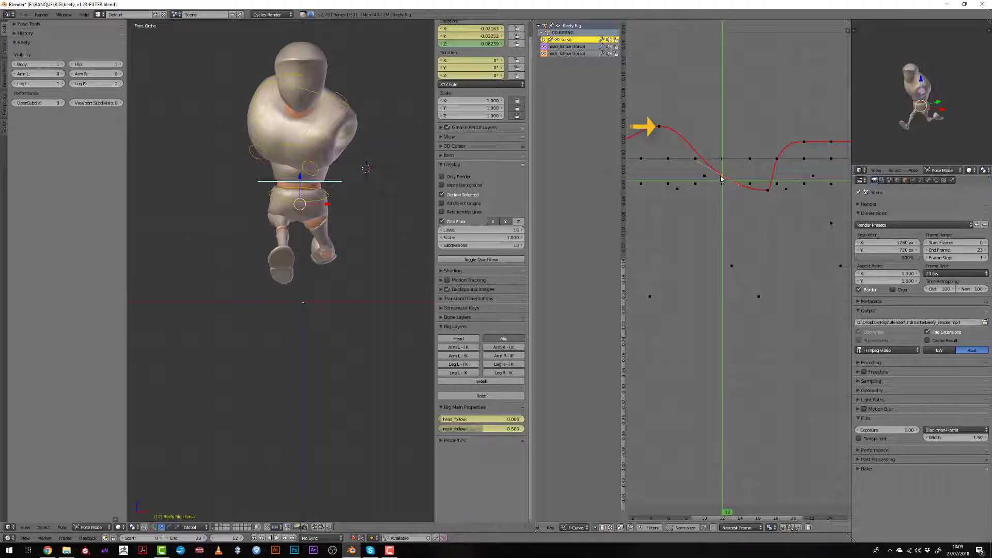
click(661, 144)
key(alt+a)
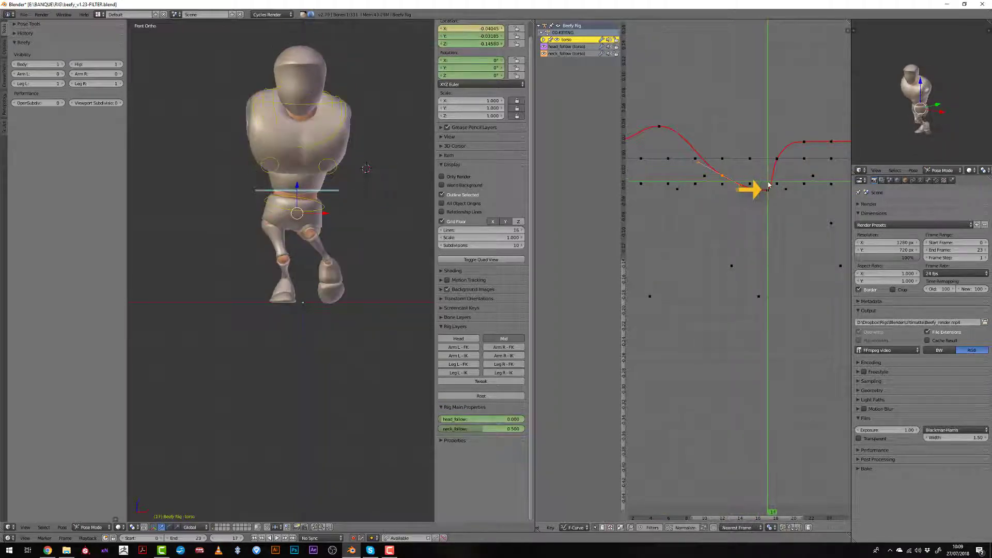
drag(764, 182, 724, 181)
key(alt+a)
key(alt+a)
Move the X Location keyframe at frame 12 to frame 11 and raise it onto the zero line
click(717, 180)
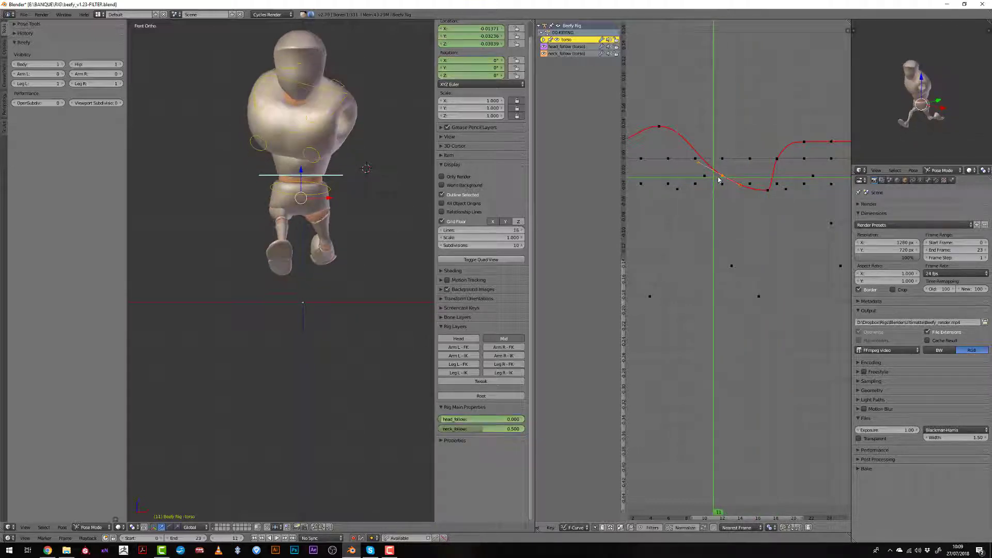
key(g)
key(y)
click(719, 173)
mouse_move(716, 174)
mouse_down()
mouse_move(711, 162)
mouse_move(726, 180)
mouse_up()
key(alt+a)
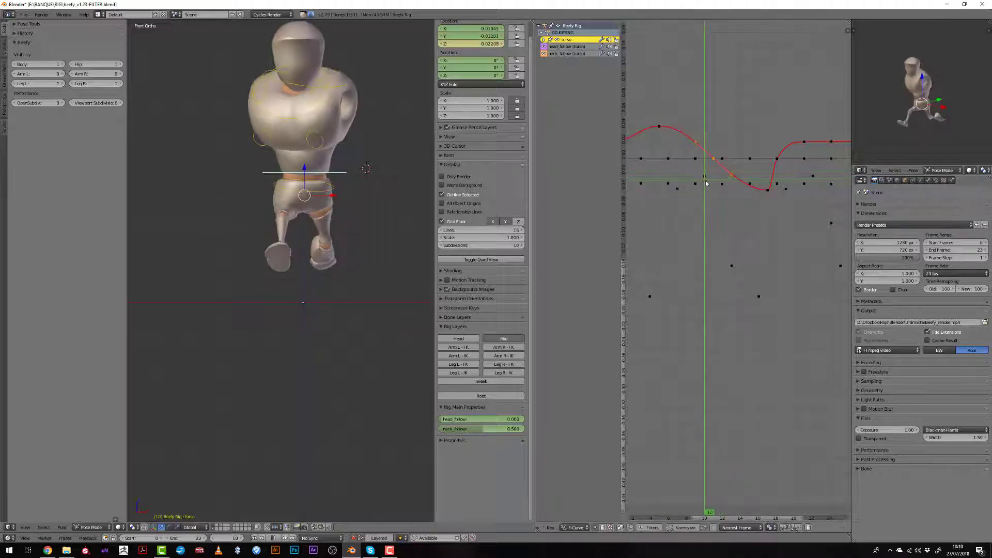
key(alt+a)
Delete the torso's X Location keyframes at frames 18 and 21 to smooth the return swing
scroll(720, 202, down, 1)
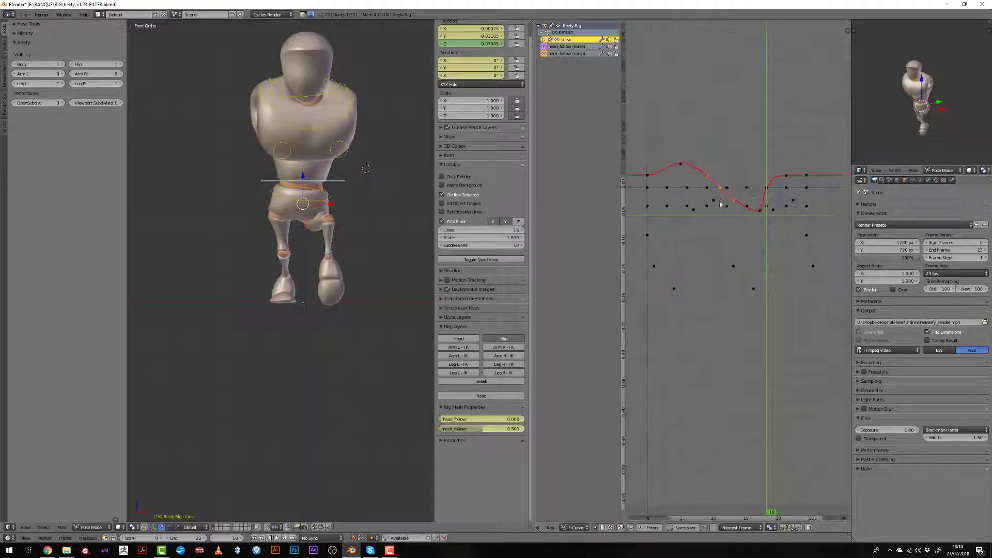
scroll(719, 195, up, 1)
mouse_move(709, 185)
middle_down()
mouse_move(747, 181)
mouse_move(692, 179)
middle_up()
click(664, 150)
right_click(664, 142)
mouse_move(699, 191)
mouse_down()
mouse_move(787, 197)
mouse_move(690, 198)
mouse_up()
middle_drag(690, 202, 771, 186)
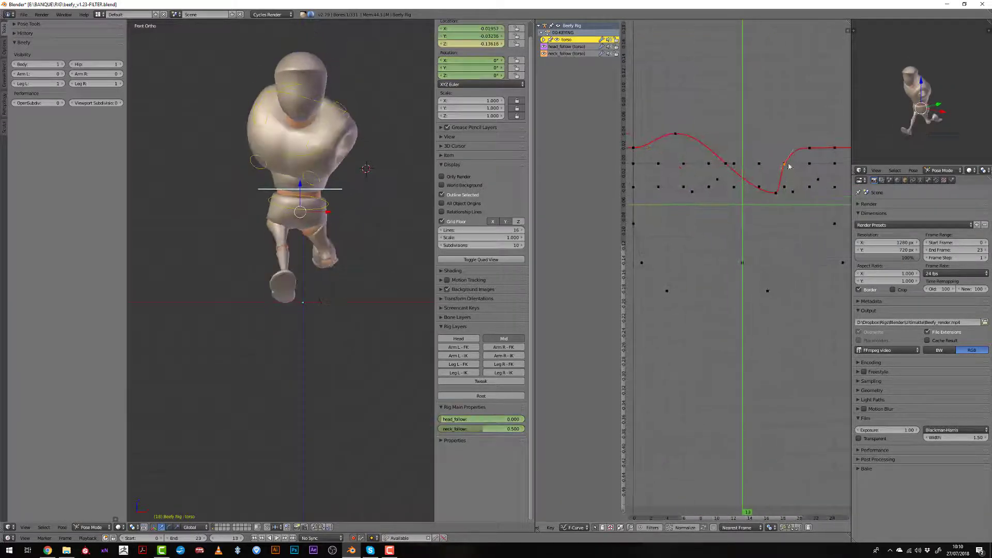
middle_drag(701, 208, 712, 207)
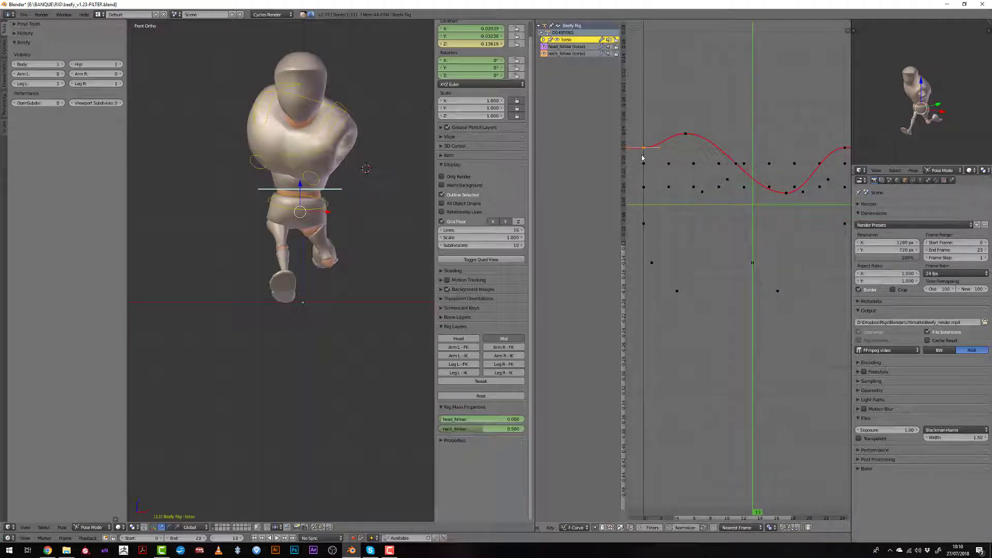
Lower the torso's X Location keyframes at frames 0 and 24 almost to the zero line, tilt their handles, and play the run
key(r)
key(g)
click(647, 230)
key(t)
key(alt+a)
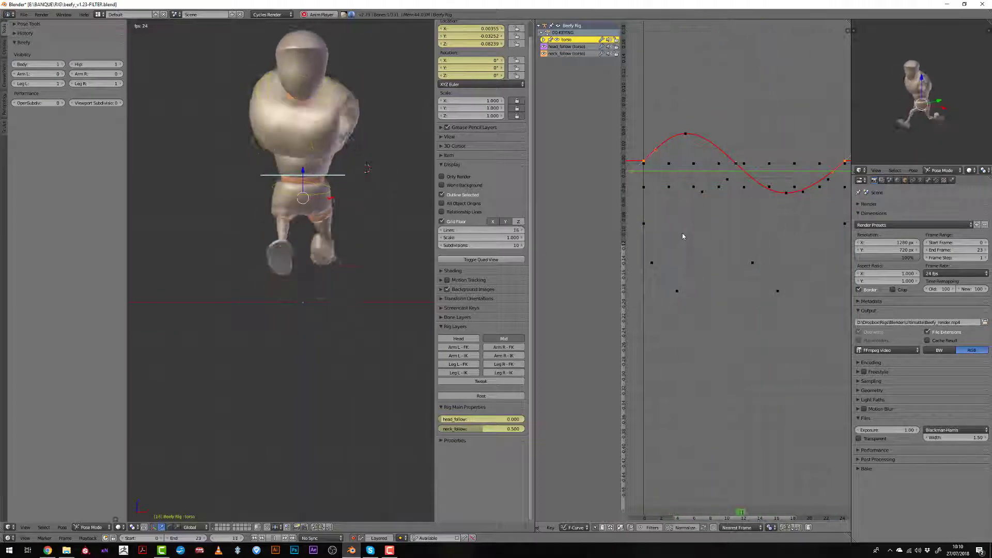
key(alt+a)
click(670, 208)
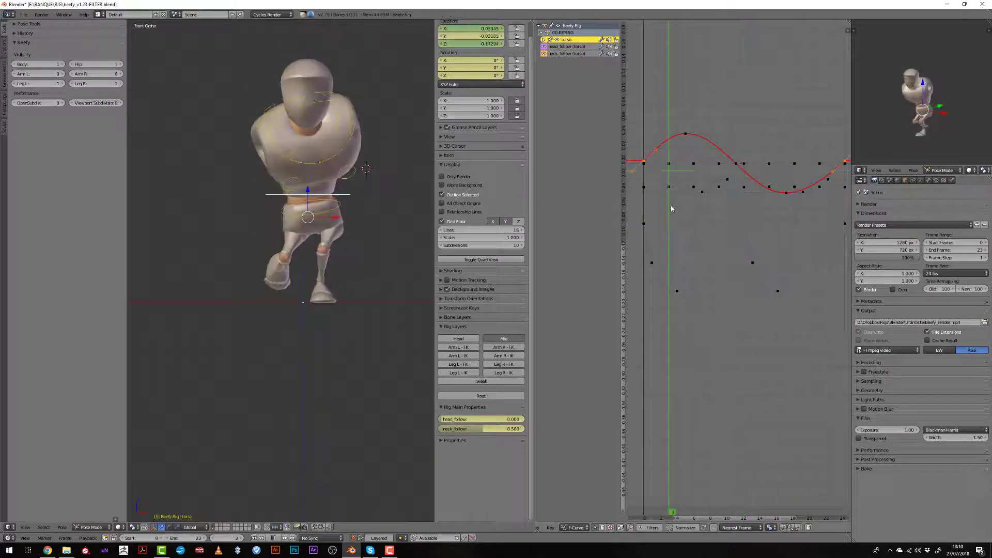
mouse_move(672, 209)
mouse_down()
mouse_move(724, 217)
mouse_move(683, 205)
mouse_up()
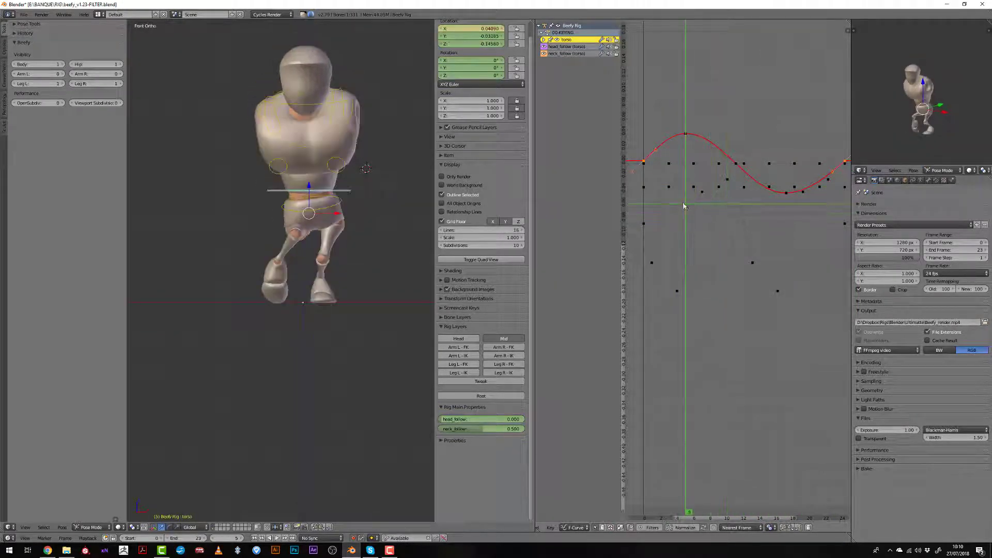
Duplicate the torso's X Location peak keyframe to frame 7, lower it slightly, and play the run
scroll(684, 206, up, 1)
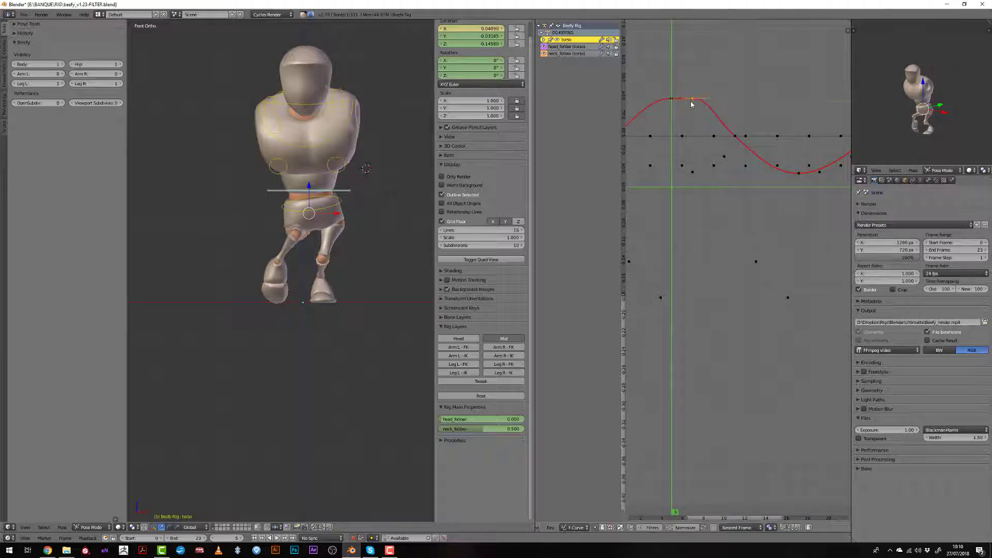
click(693, 106)
key(g)
click(694, 115)
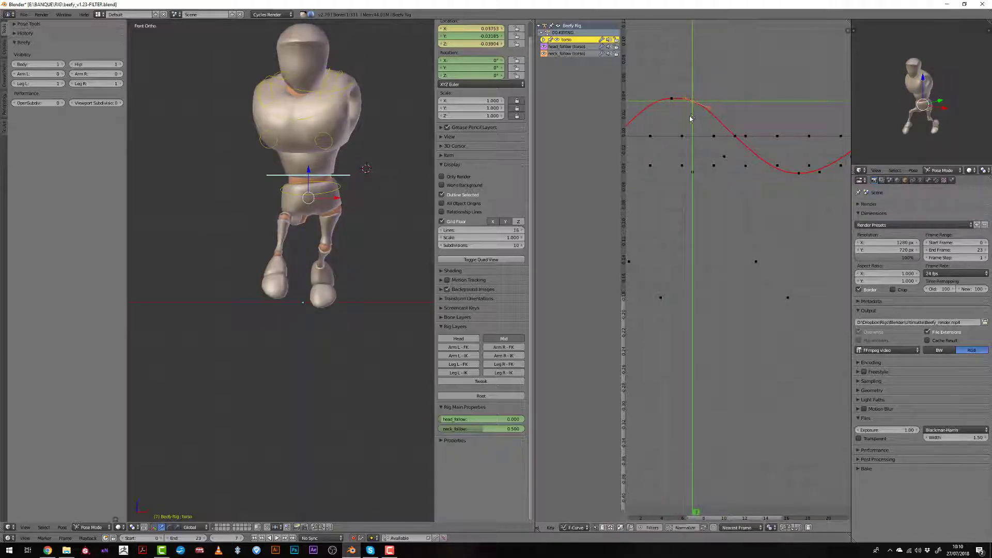
key(Home)
key(alt+a)
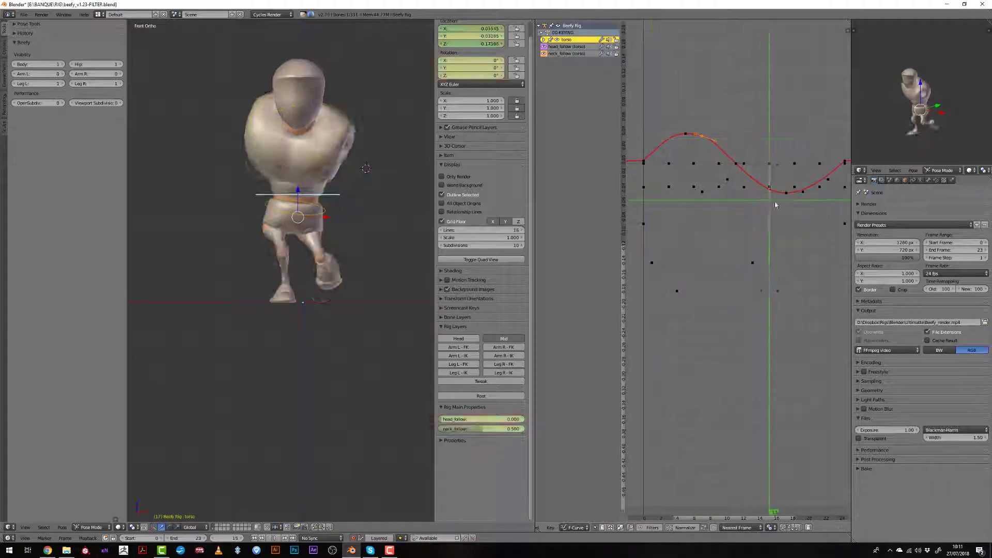
key(alt+a)
Duplicate the torso's X Location low keyframe from frame 17 to frame 19 and play back the result
click(707, 155)
drag(708, 155, 703, 156)
drag(777, 194, 787, 200)
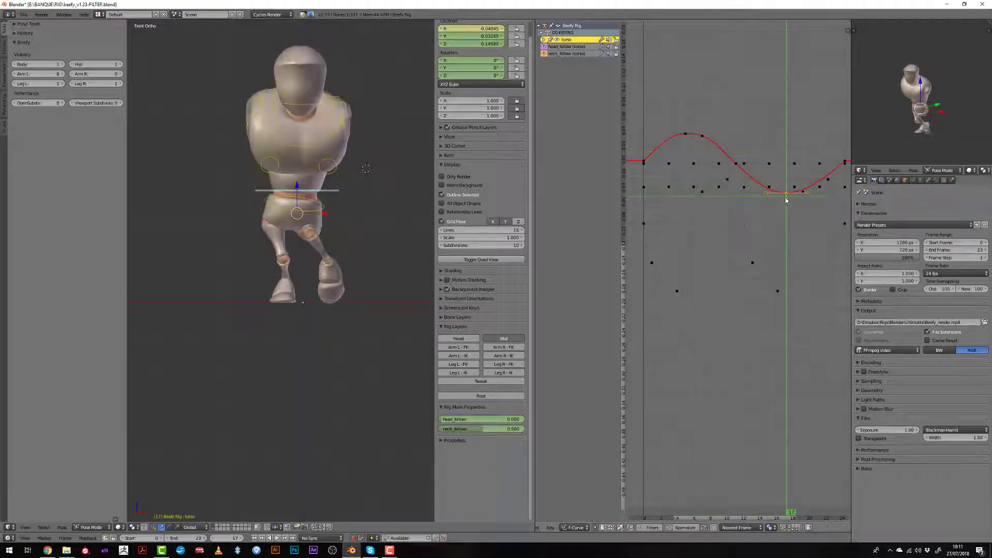
middle_drag(786, 201, 743, 213)
key(shift+d)
key(x)
click(766, 209)
key(alt+a)
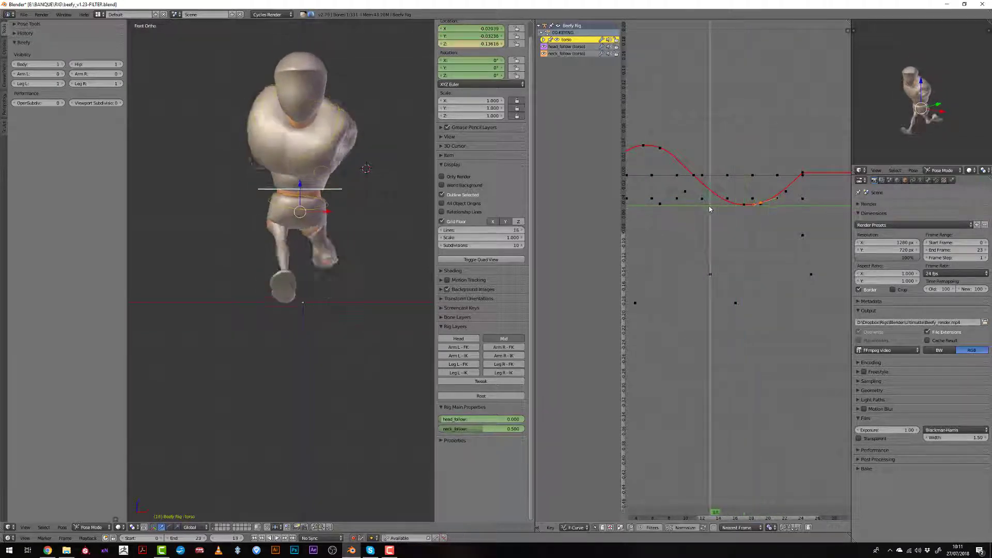
key(alt+a)
Move the duplicated X Location keyframes of the torso to frames 8 and 20 to hold each side longer
drag(760, 204, 775, 206)
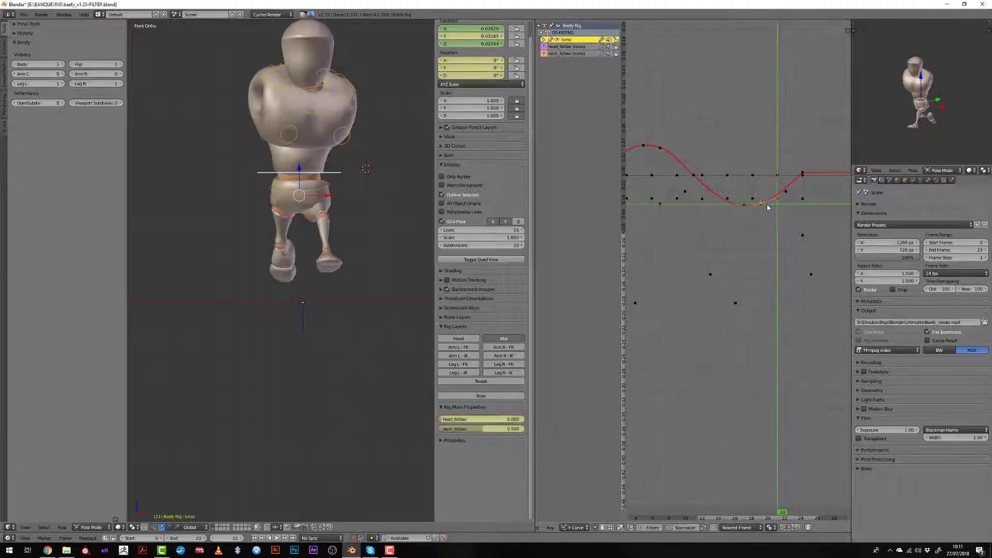
key(g)
click(774, 206)
middle_drag(669, 152, 682, 154)
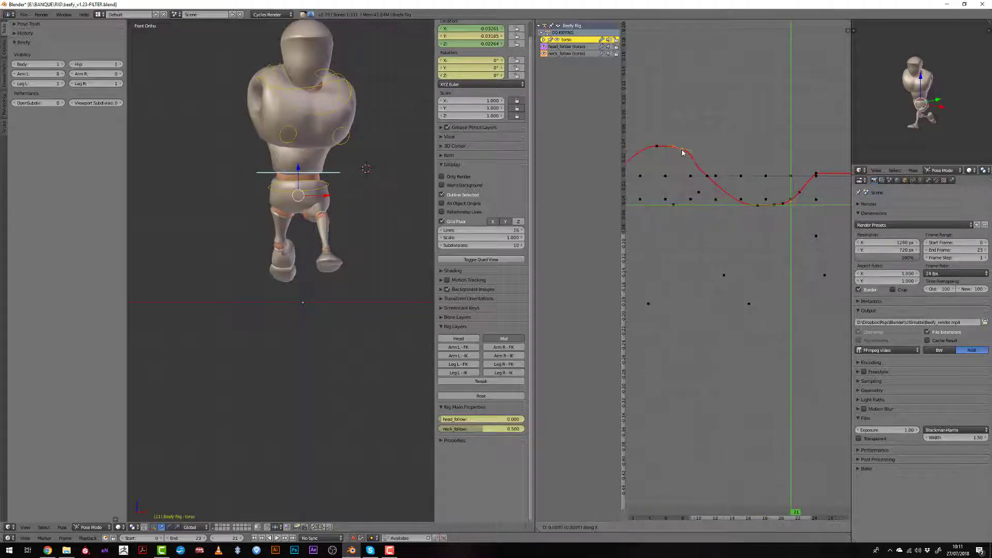
click(682, 150)
Delete the torso's X Location keyframe at frame 11 and play the run
right_click(708, 177)
key(x)
click(708, 177)
middle_drag(683, 198, 710, 190)
drag(706, 191, 729, 198)
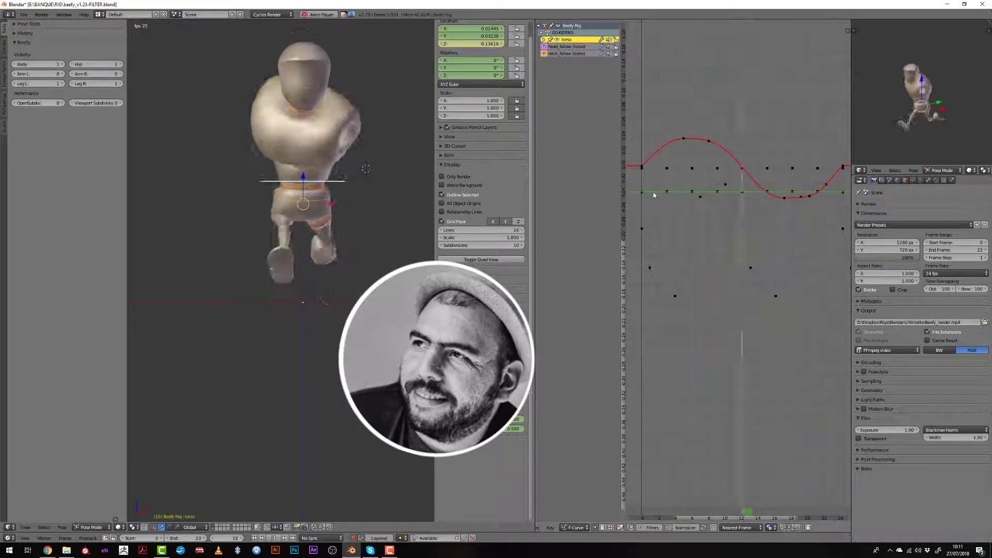
key(alt+a)
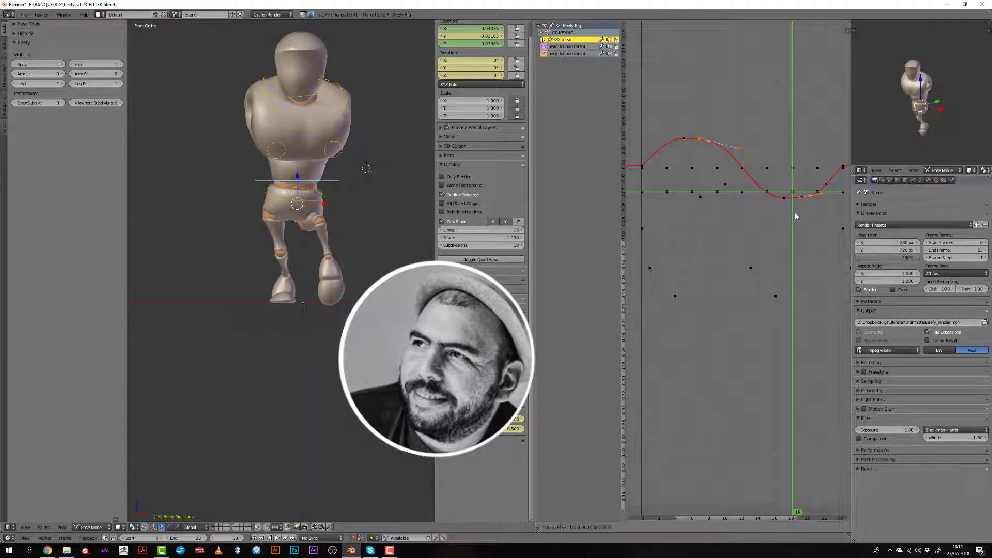
Shift the torso's two X Location hold keyframes to frames 9 and 21, lower the first and last keyframes, and play the run
click(803, 215)
key(g)
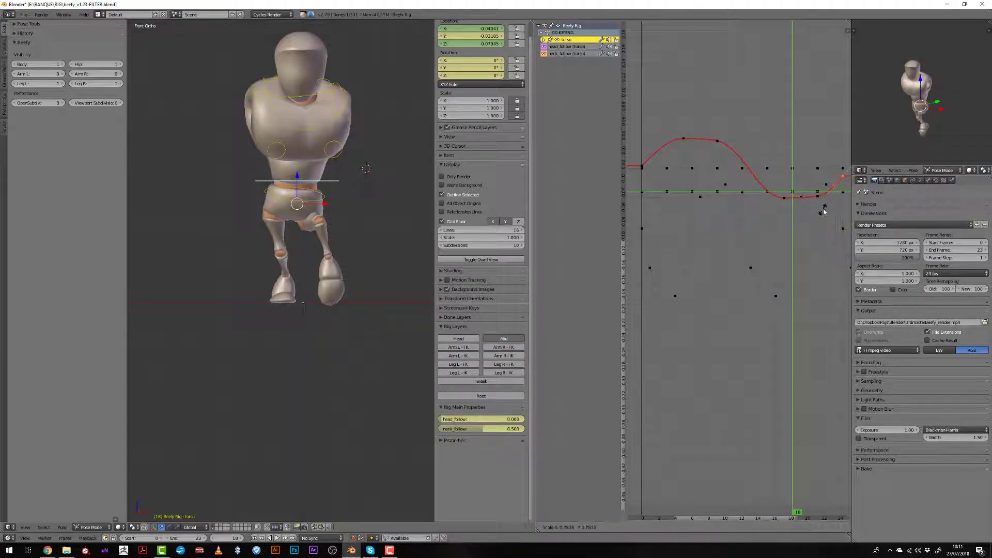
click(639, 199)
key(alt+a)
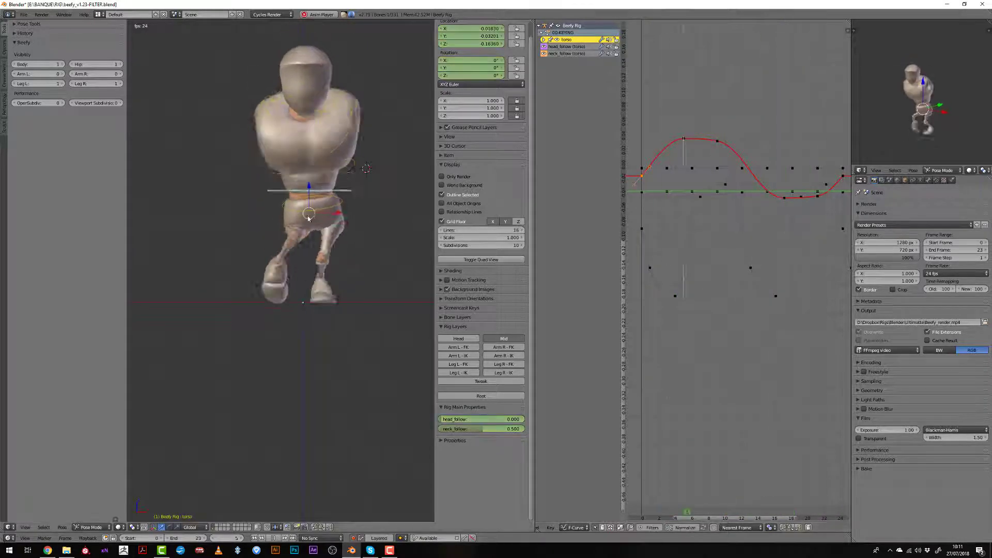
Select the hips control at frame 0 in front view, expand its animation channels, and hide its location curves
key(KP_3)
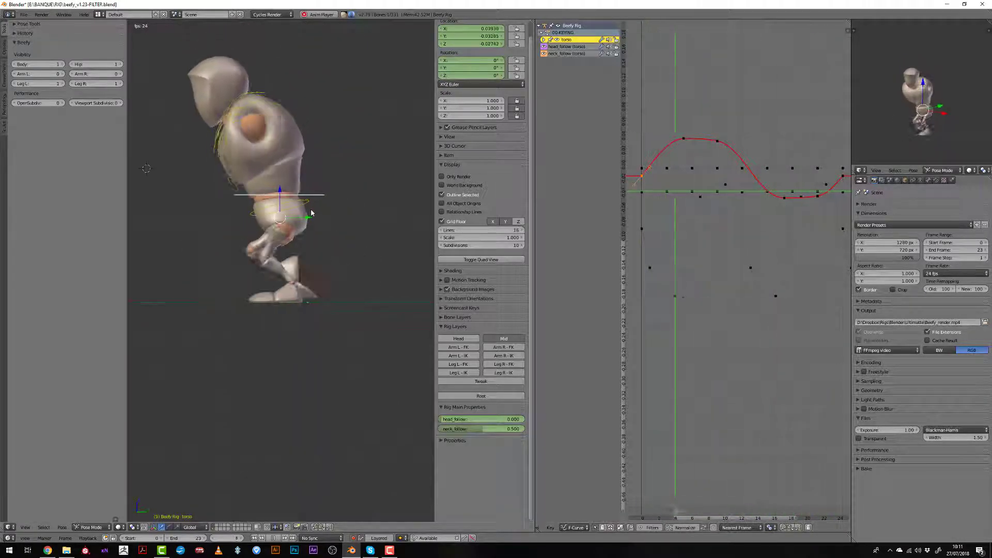
key(alt+a)
right_click(307, 185)
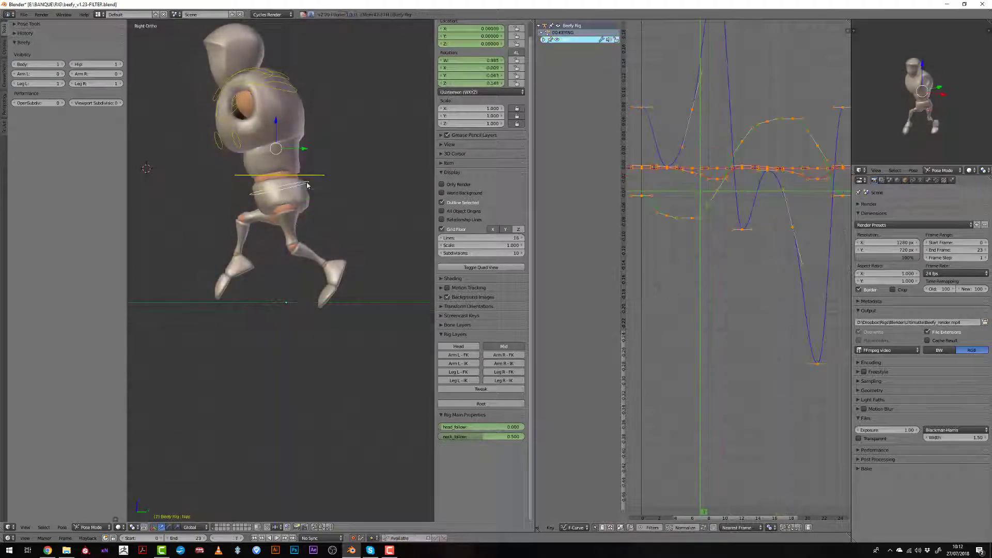
key(shift+Left)
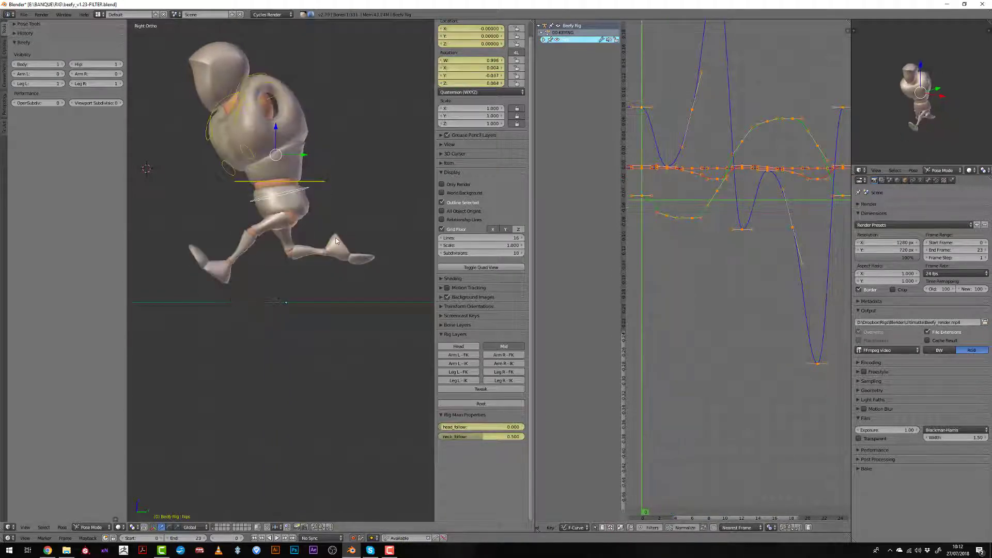
key(KP_1)
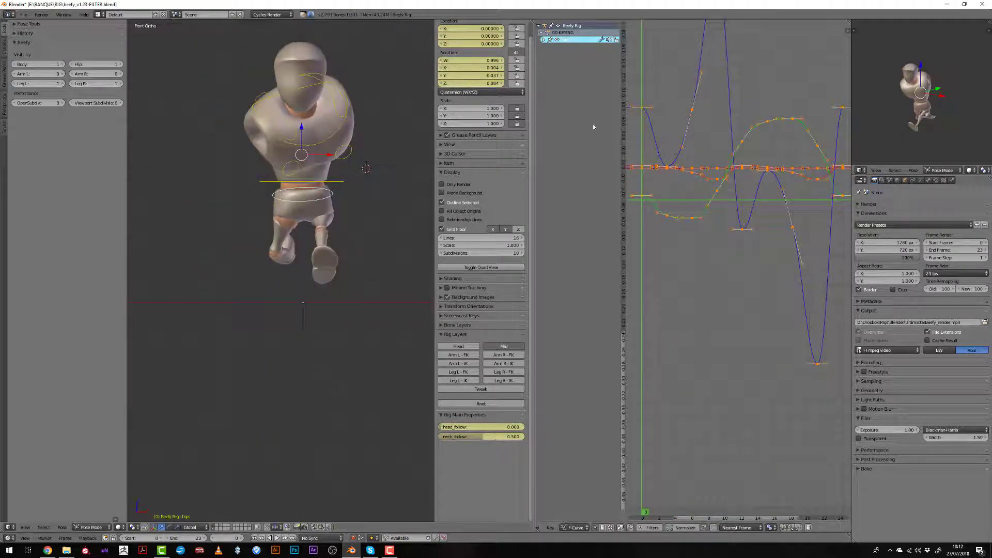
click(544, 40)
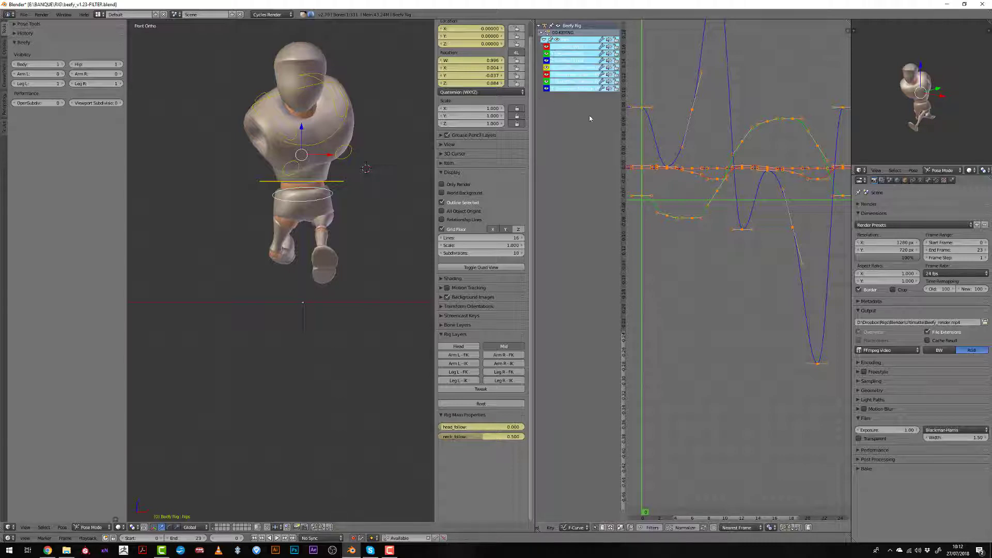
click(556, 63)
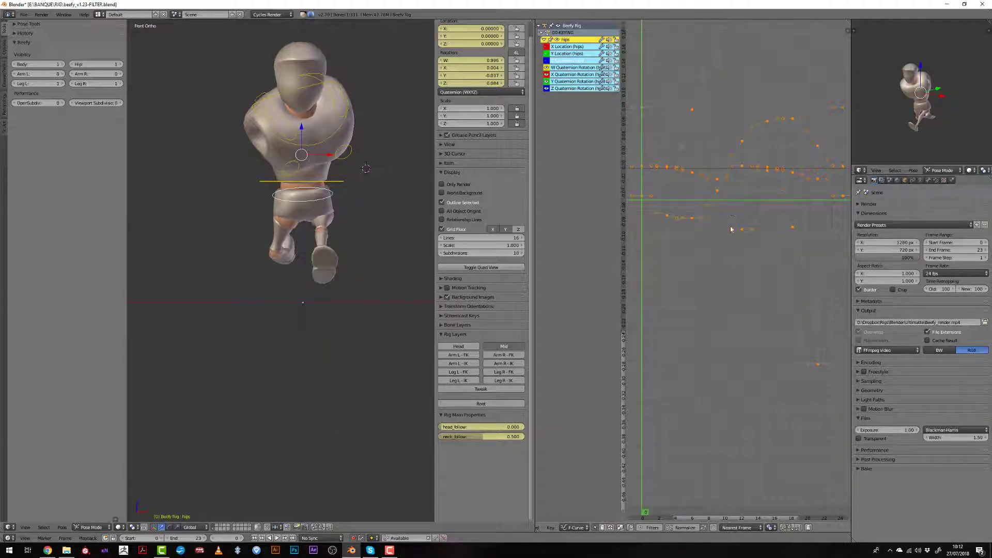
Deselect the hips keyframes, frame the rotation curves, and scrub to frame 5 to examine the hip tilt
scroll(730, 229, down, 8)
ctrl+middle_drag(718, 234, 719, 253)
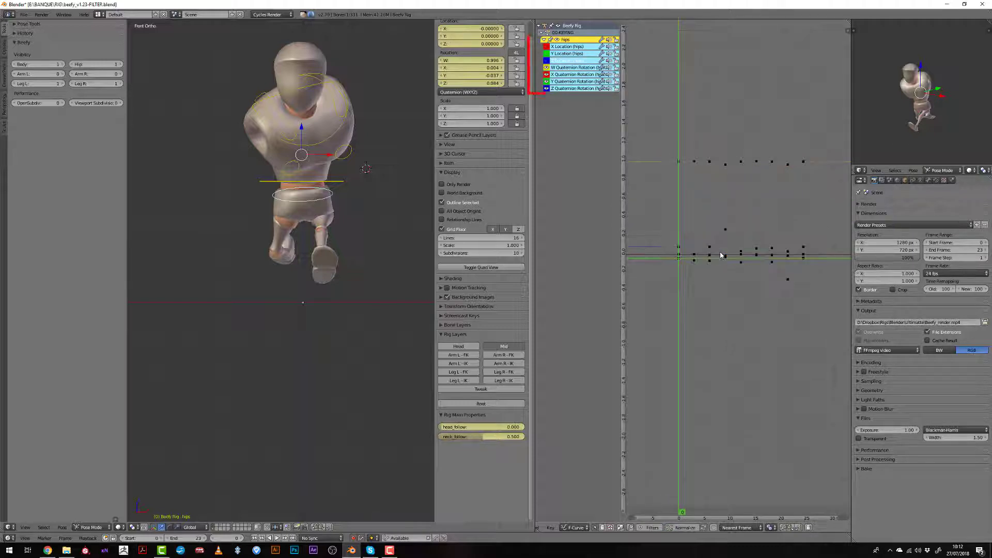
key(a)
key(Home)
key(a)
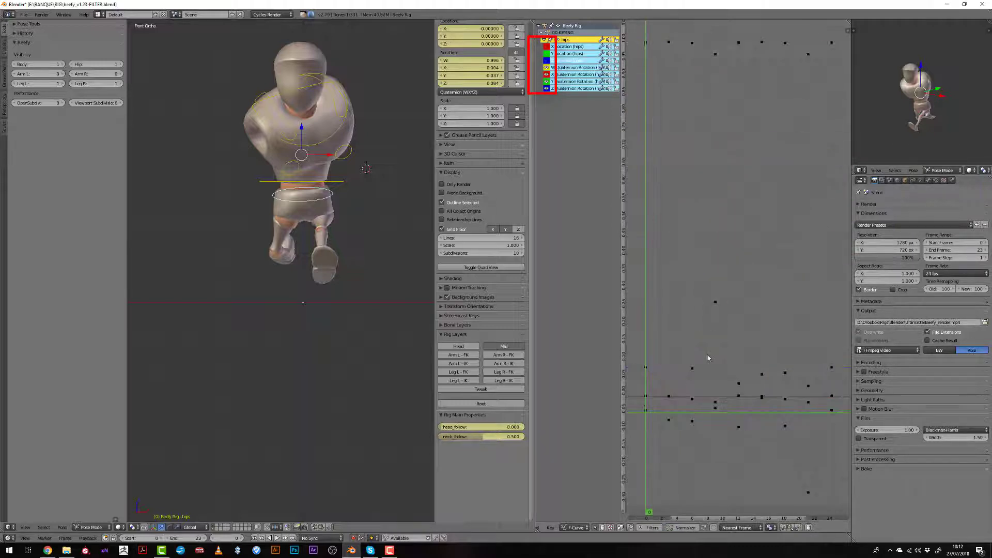
middle_drag(708, 359, 755, 250)
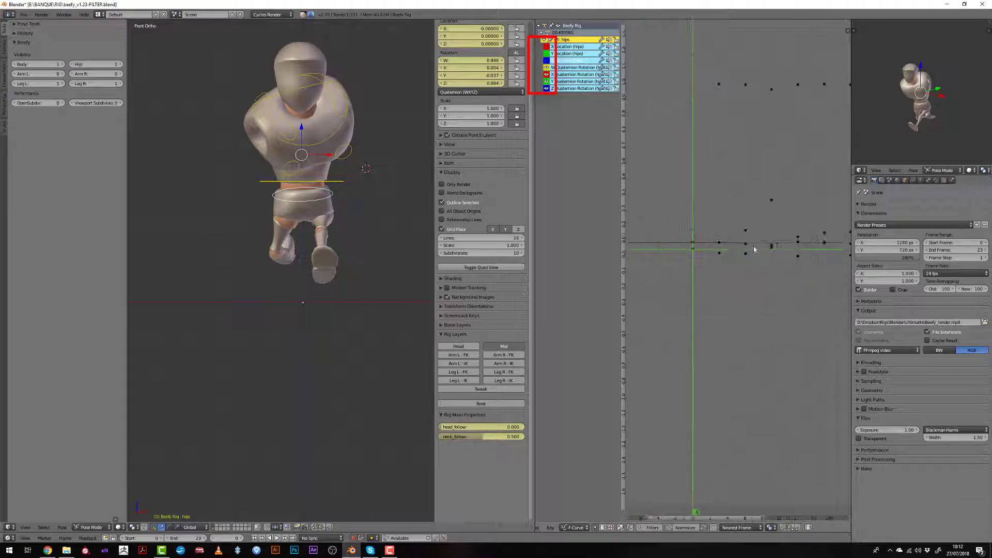
scroll(752, 253, up, 3)
drag(674, 291, 736, 310)
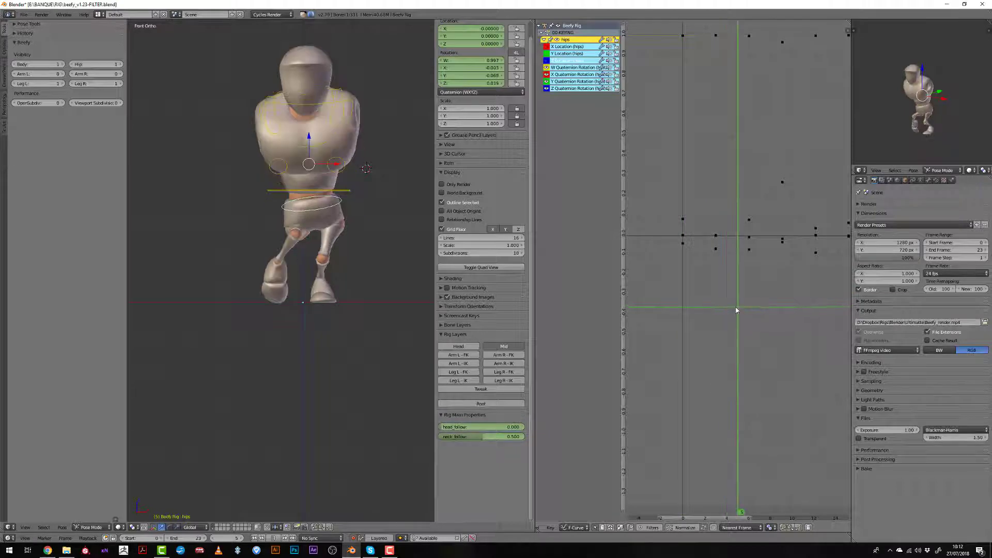
scroll(707, 232, up, 3)
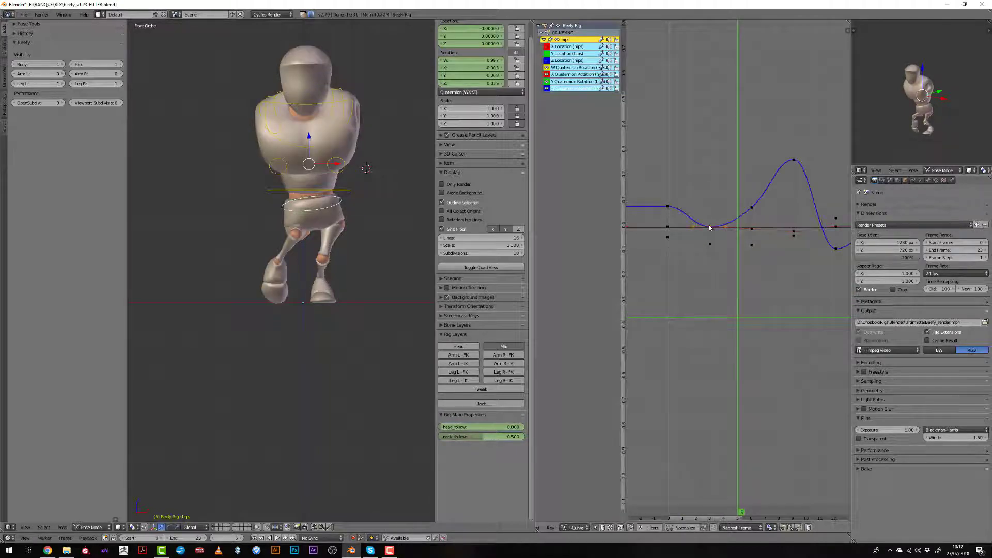
Try to lower the hips' Y Quaternion Rotation keyframe at frame 3
click(711, 228)
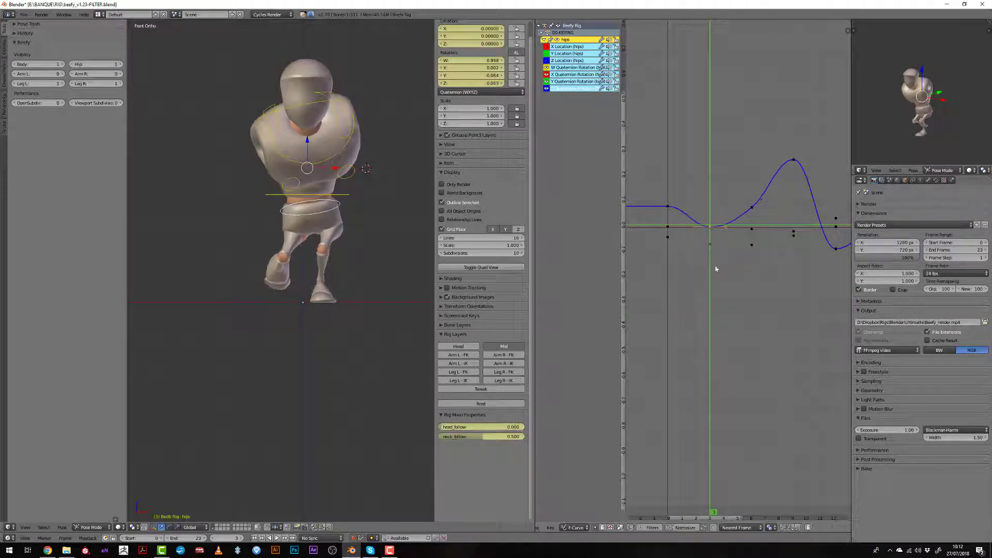
right_click(710, 228)
key(g)
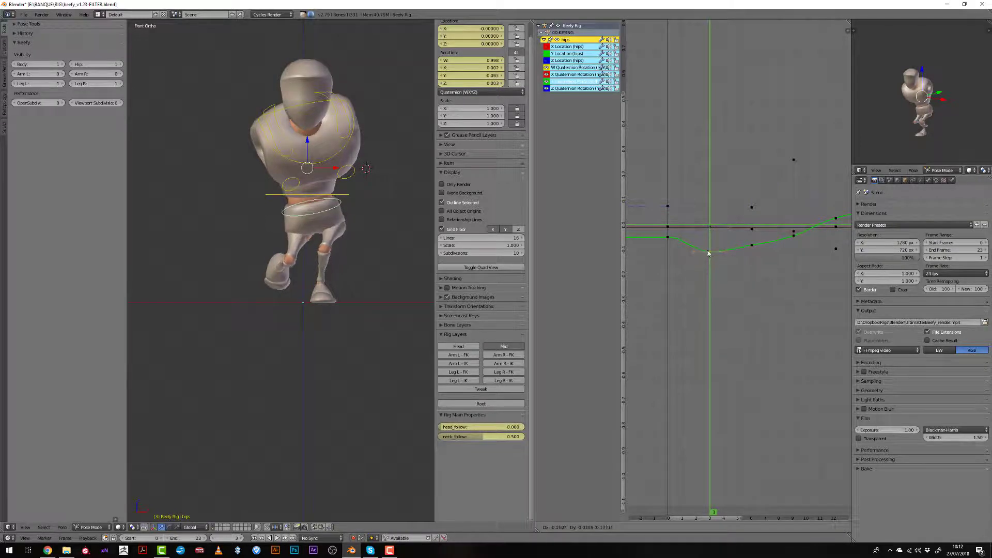
click(698, 255)
key(alt+a)
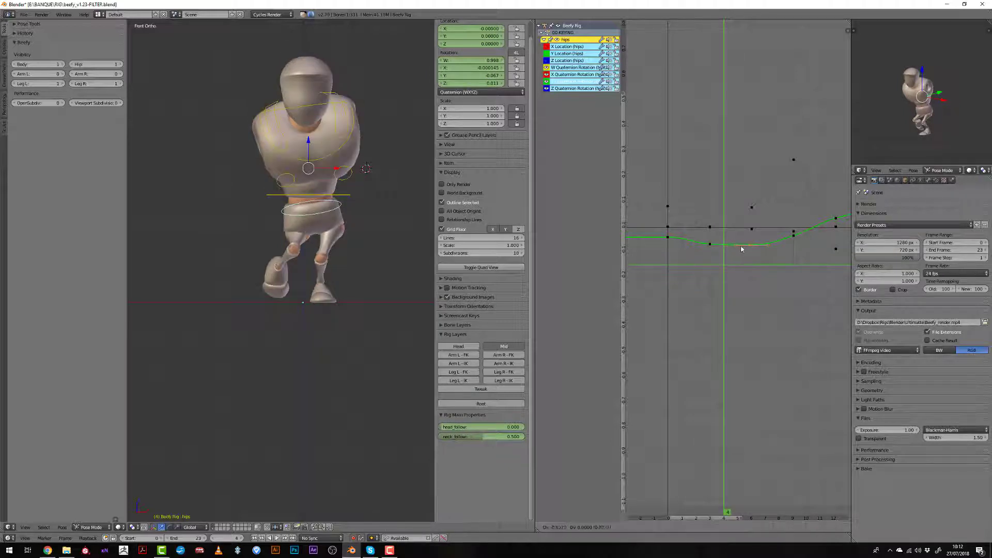
Place the hips' Y Quaternion Rotation low keyframe at frame 4 with a value of -0.071, without the keyframes at frames 3 and 6
click(726, 248)
drag(699, 247, 710, 246)
click(722, 260)
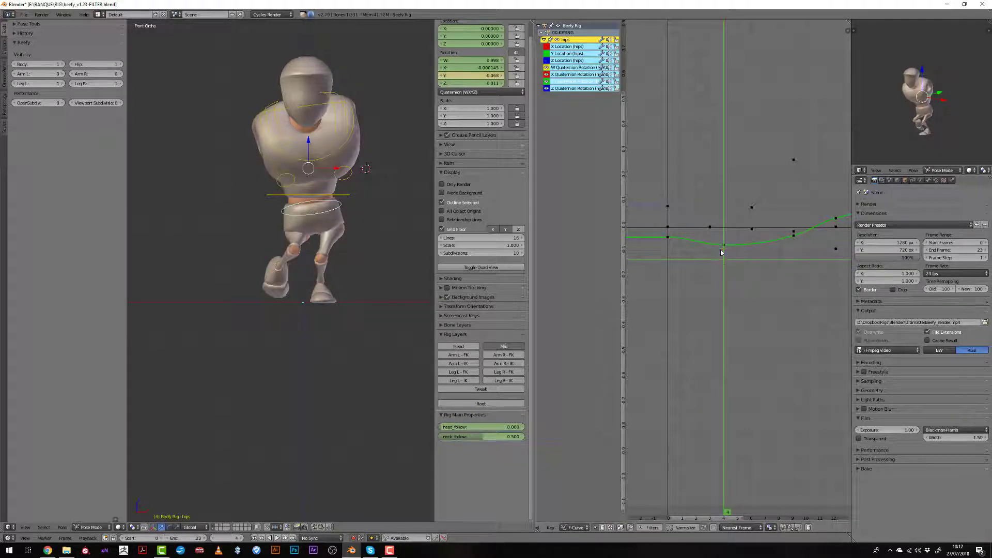
right_click(722, 252)
key(g)
click(724, 254)
drag(680, 260, 767, 278)
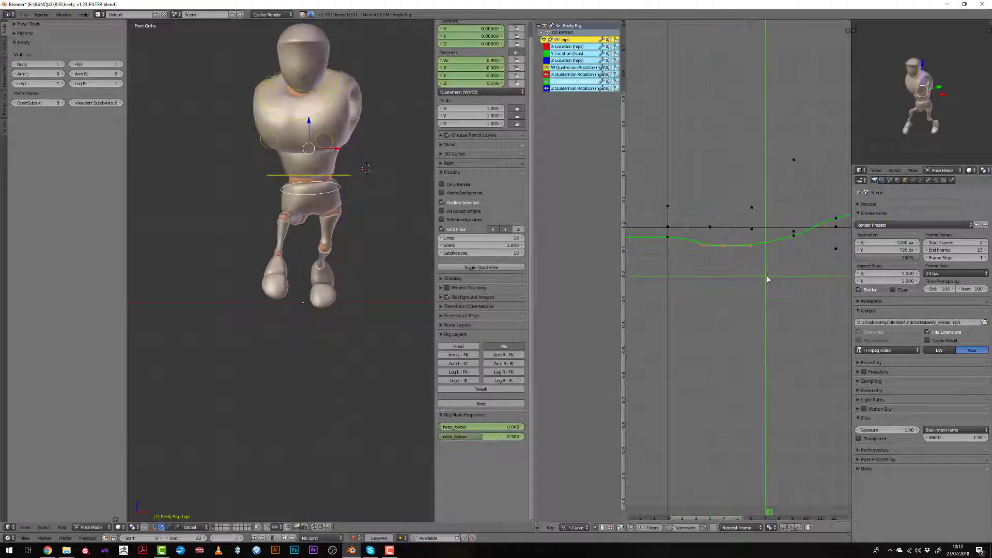
Move the hips' Y Quaternion Rotation keyframe at frame 9 to frame 8 and raise it onto the zero line
middle_drag(767, 277, 729, 274)
right_click(756, 230)
mouse_move(729, 268)
mouse_down()
mouse_move(743, 267)
mouse_move(671, 247)
mouse_move(740, 261)
mouse_up()
right_click(757, 232)
key(g)
click(743, 232)
key(g)
click(742, 227)
Scrub the hip tilt through frame 16 and show the keyframe properties to read the Y Quaternion Rotation value at frame 4
middle_drag(742, 261, 696, 263)
drag(698, 263, 782, 263)
middle_drag(646, 256, 662, 251)
drag(722, 252, 822, 272)
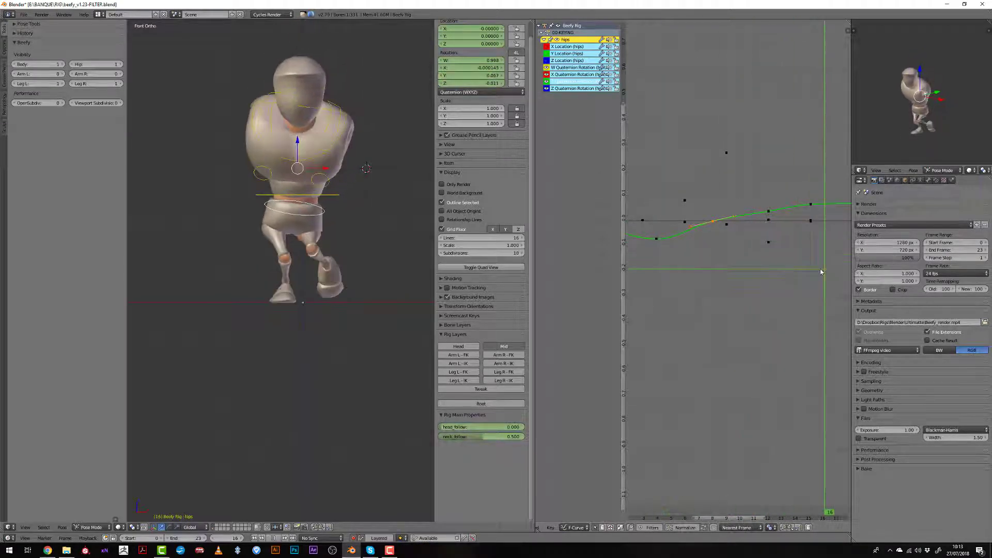
click(699, 226)
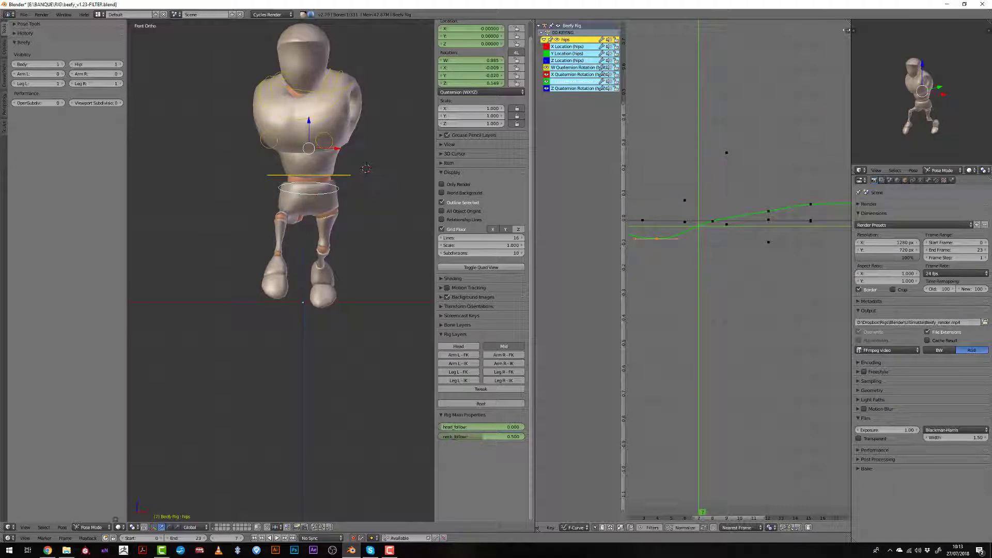
key(n)
drag(629, 108, 784, 54)
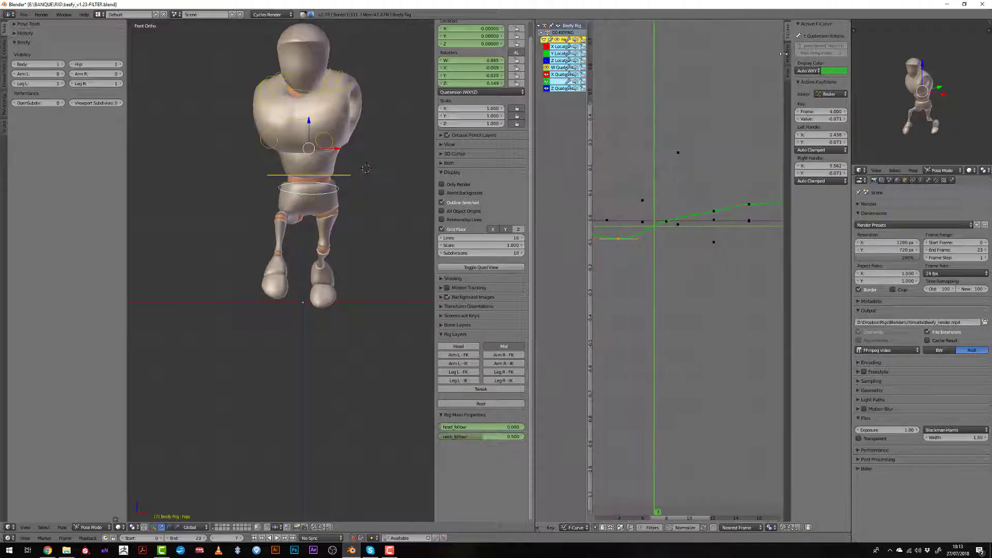
Move the hips' Y Quaternion Rotation keyframe at frame 15 to frame 16 and set its value to 0.071
drag(744, 219, 761, 250)
right_click(750, 206)
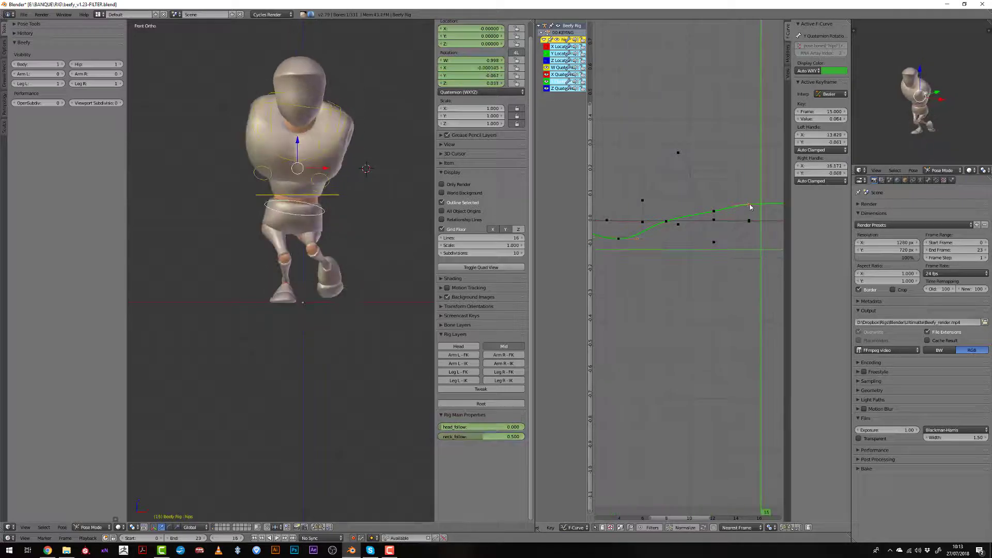
right_drag(751, 207, 761, 207)
scroll(688, 265, down, 5)
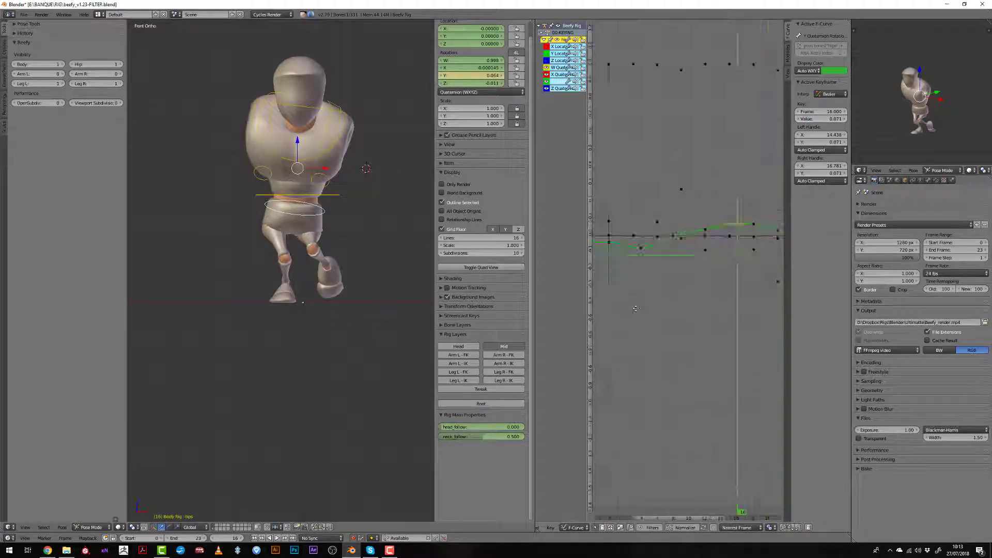
Move the hips' Y Quaternion Rotation keyframe at frame 12 to frame 13 and play back the run cycle
scroll(683, 269, up, 2)
middle_drag(652, 289, 674, 271)
drag(672, 271, 730, 273)
scroll(731, 272, up, 1)
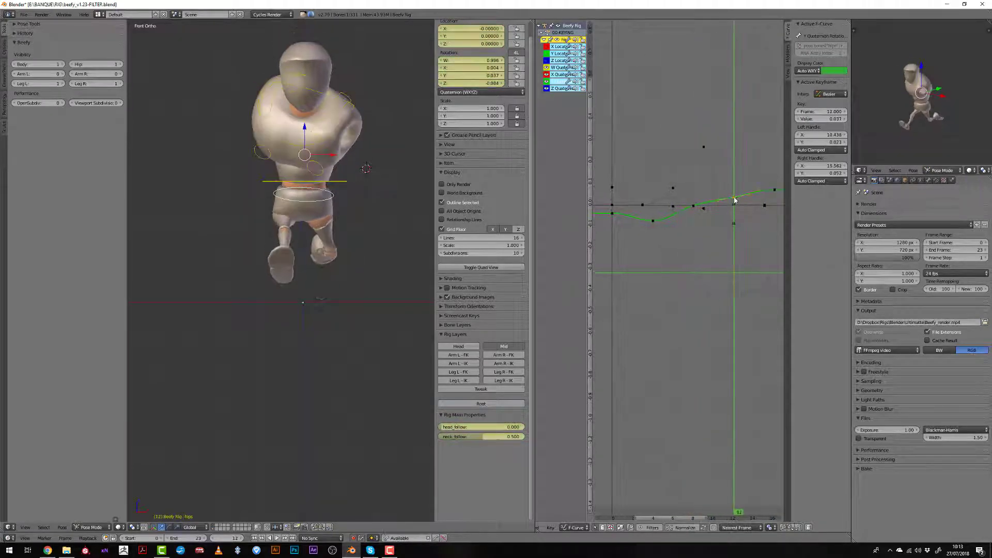
right_drag(735, 199, 745, 200)
drag(694, 213, 762, 221)
key(alt+a)
middle_drag(740, 220, 711, 215)
scroll(712, 215, down, 3)
Copy the hips' Y Quaternion Rotation keyframe at frame 8 to frame 20
drag(751, 220, 665, 224)
right_click(665, 202)
middle_drag(660, 228, 642, 238)
scroll(642, 238, up, 1)
drag(645, 240, 750, 255)
key(shift+d)
click(760, 240)
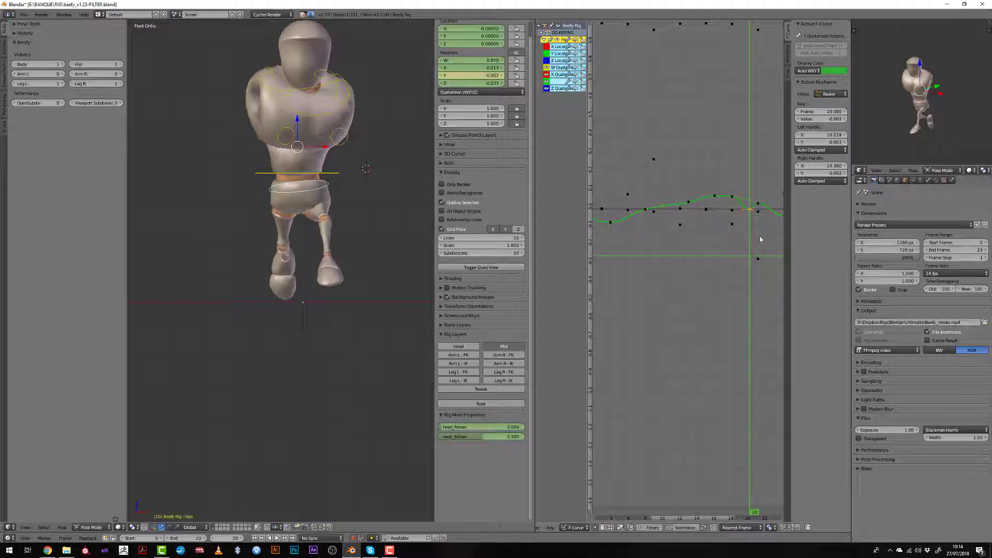
Delete the hips' Y Quaternion Rotation keyframes at frames 18 and 21
right_click(733, 197)
key(x)
drag(733, 212, 758, 208)
right_click(758, 204)
key(x)
scroll(717, 248, down, 3)
drag(718, 245, 693, 217)
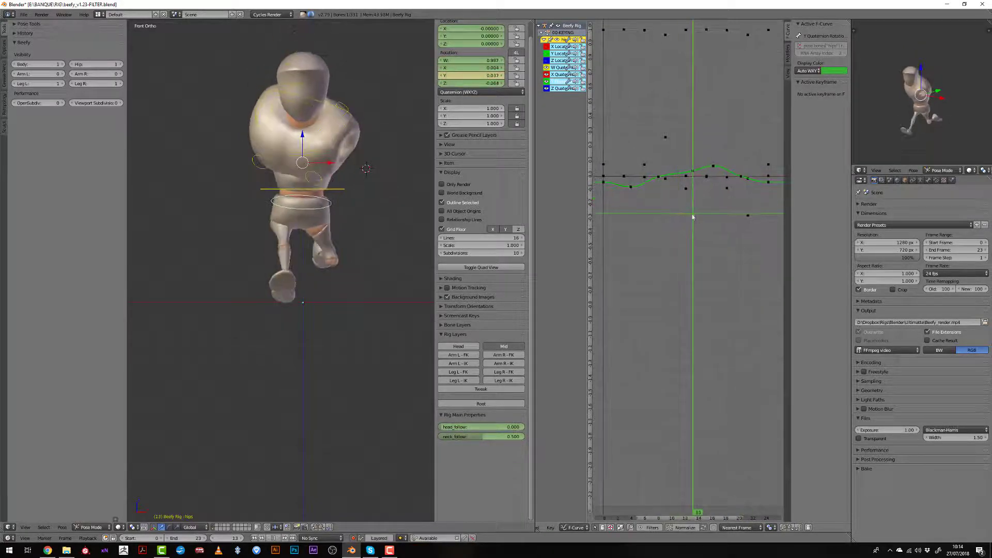
Copy the hips' Y Quaternion Rotation keyframe at frame 13 to frame 26 and reverse the sign of its value
middle_drag(697, 192, 661, 209)
drag(661, 208, 738, 222)
right_click(656, 189)
key(shift+d)
key(x)
click(757, 199)
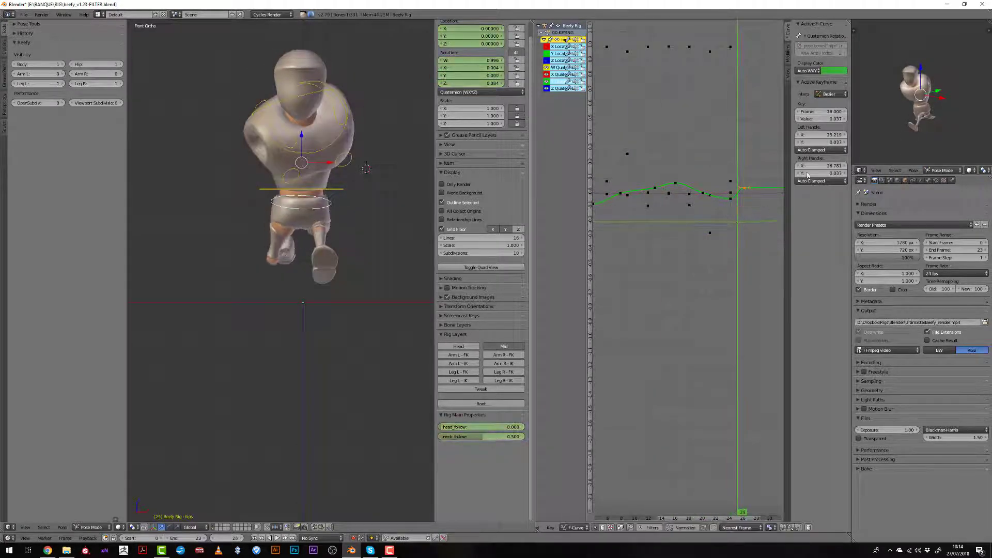
key(ctrl+z)
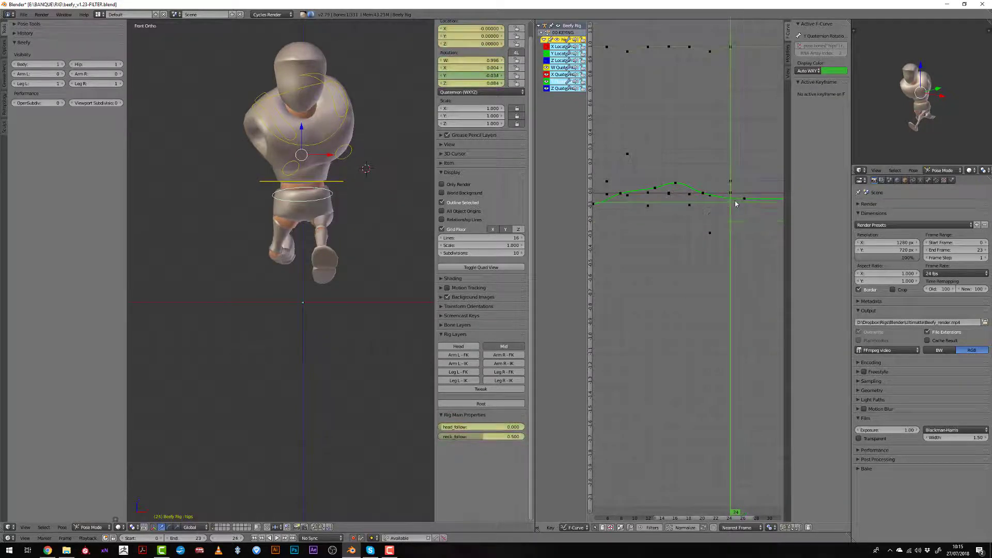
click(735, 202)
key(Home)
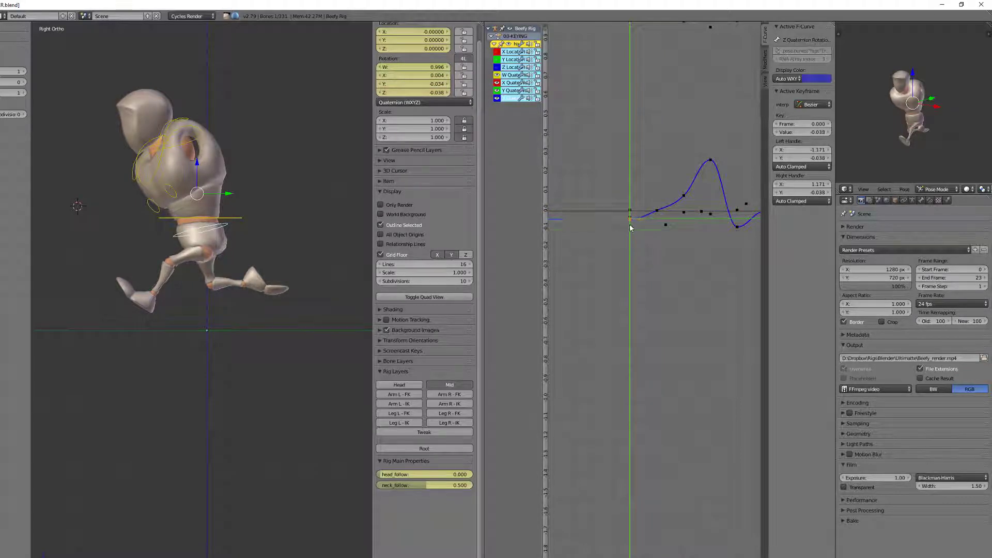
Move the hips' Z Quaternion Rotation peak keyframe from frame 9 to frame 8 and delete the keyframe at frame 6
drag(630, 226, 710, 232)
middle_drag(710, 233, 685, 241)
mouse_move(684, 241)
mouse_down()
mouse_move(699, 240)
mouse_move(685, 235)
mouse_up()
right_drag(685, 169, 676, 169)
right_click(658, 204)
key(x)
click(658, 206)
drag(610, 229, 683, 235)
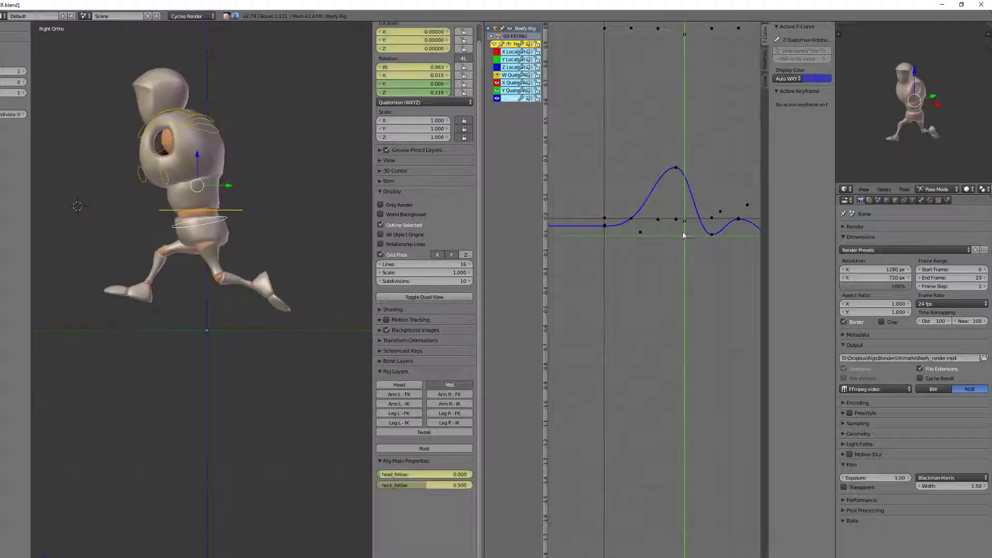
Copy the Z Quaternion Rotation peak keyframe to frame 10 with a value of 0.299 and delete the keyframe at frame 12
middle_drag(684, 236, 636, 227)
mouse_move(636, 228)
mouse_down()
mouse_move(646, 214)
mouse_move(630, 192)
mouse_move(667, 195)
mouse_move(649, 213)
mouse_up()
right_click(630, 161)
key(shift+d)
click(648, 156)
right_click(665, 227)
key(x)
click(665, 229)
right_click(647, 156)
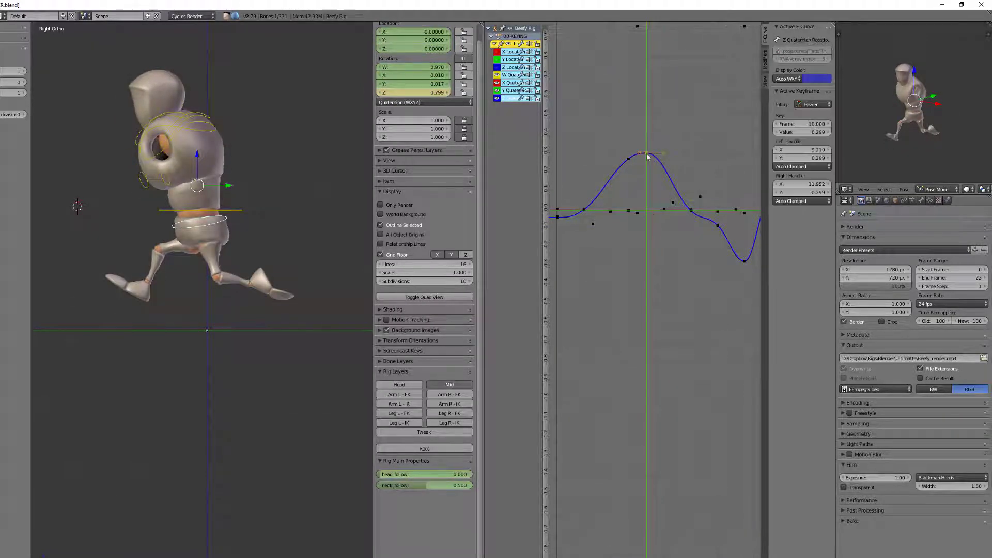
Replace the Z Quaternion Rotation keyframe at frame 21 with mirrored copies of the peak keyframes, -0.299 at frame 22 and -0.268 at frame 20
click(737, 247)
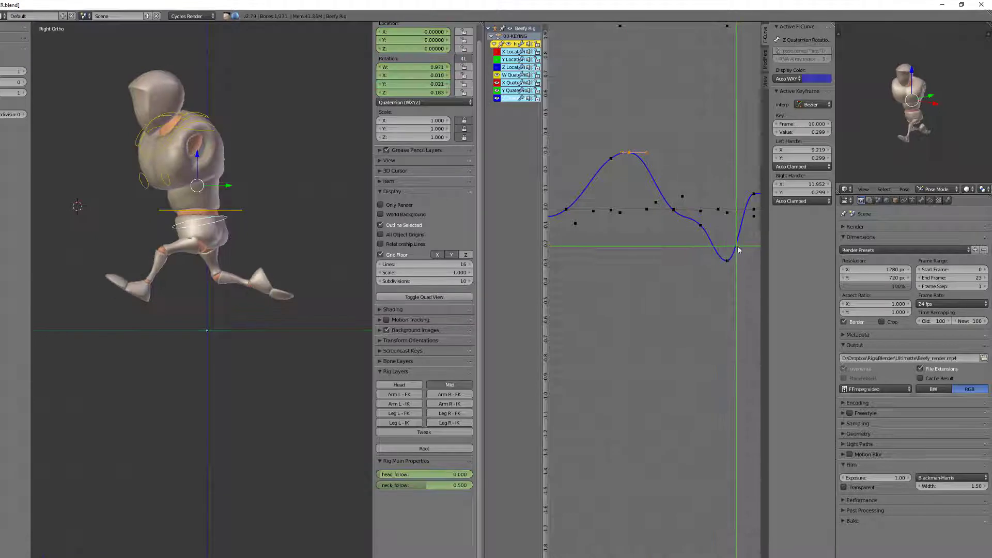
click(757, 182)
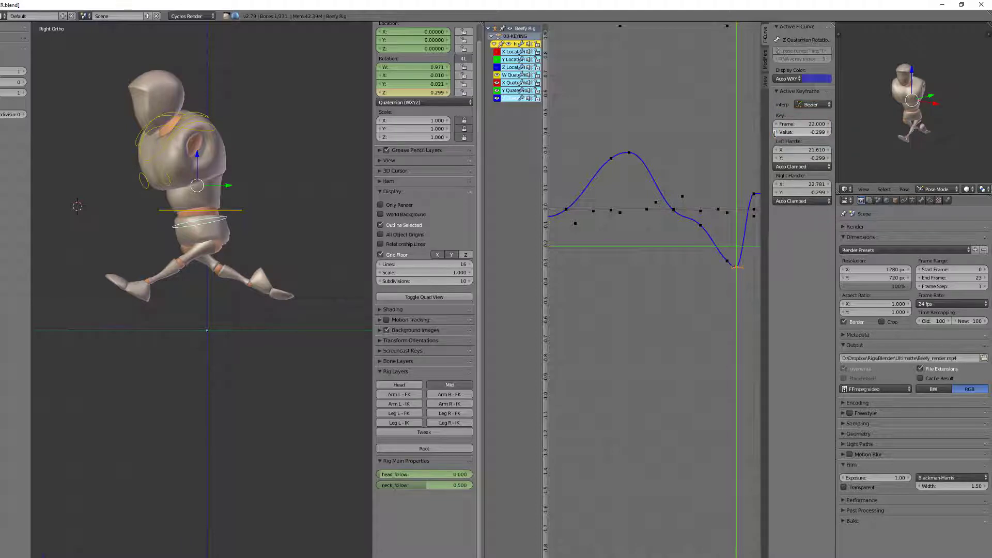
click(611, 164)
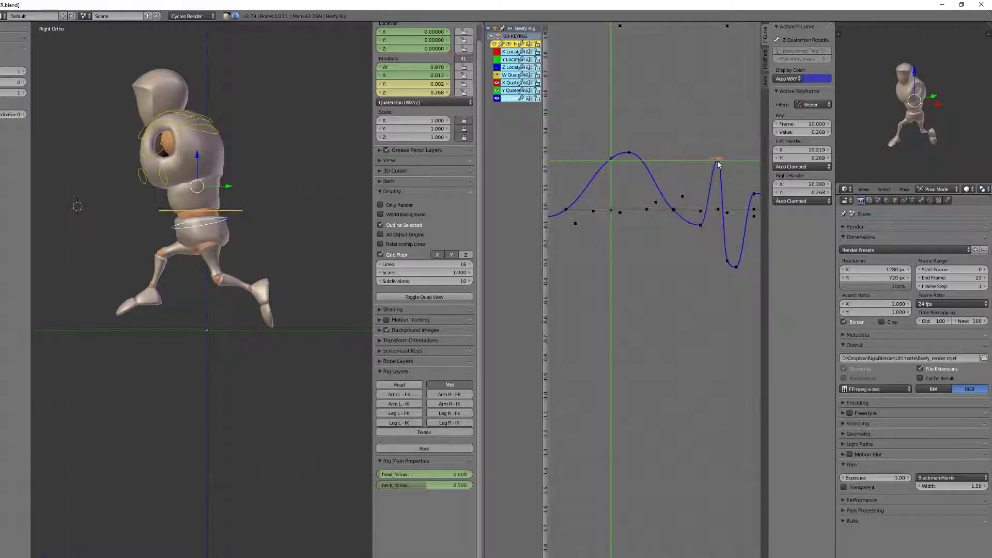
click(718, 164)
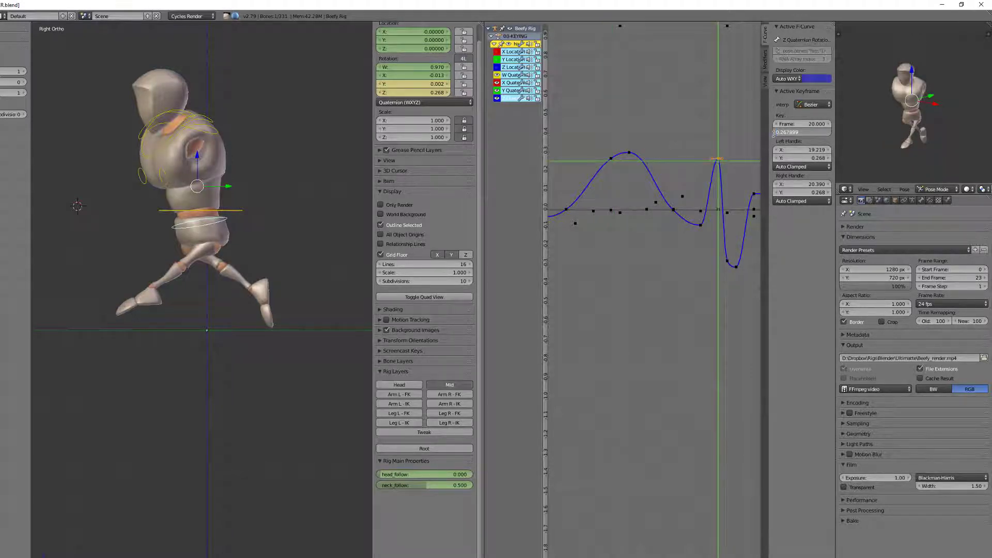
key(a)
key(Home)
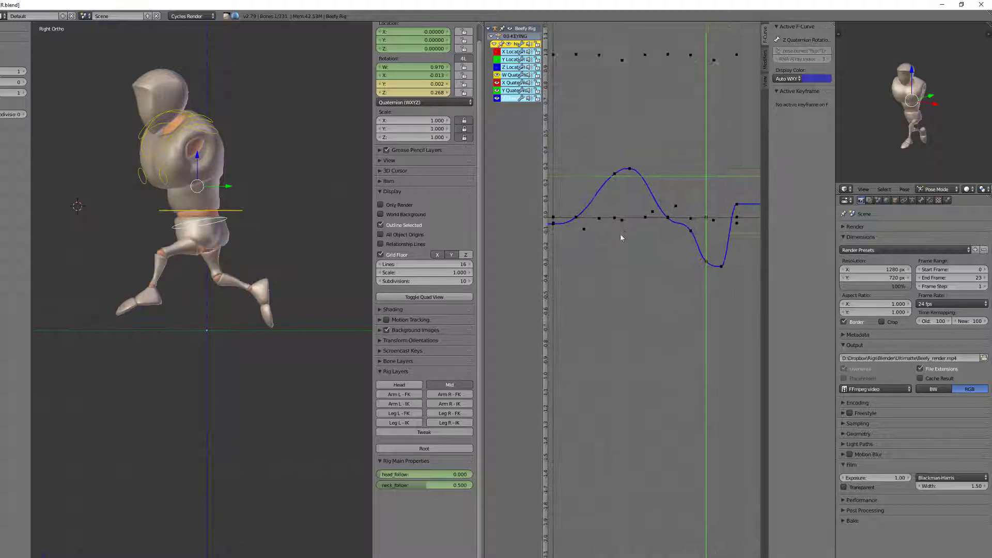
Delete the hips' Z Quaternion Rotation keyframe at frame 18
drag(622, 237, 736, 261)
right_click(690, 234)
key(x)
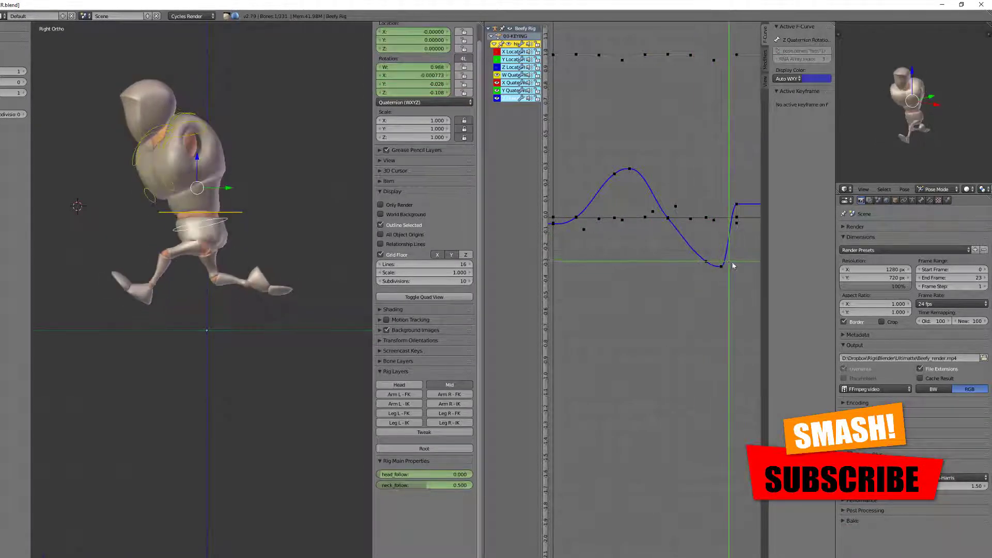
Copy the Z Quaternion Rotation keyframe at frame 3 to frame 27 and delete the keyframe at frame 24
click(575, 236)
right_click(578, 217)
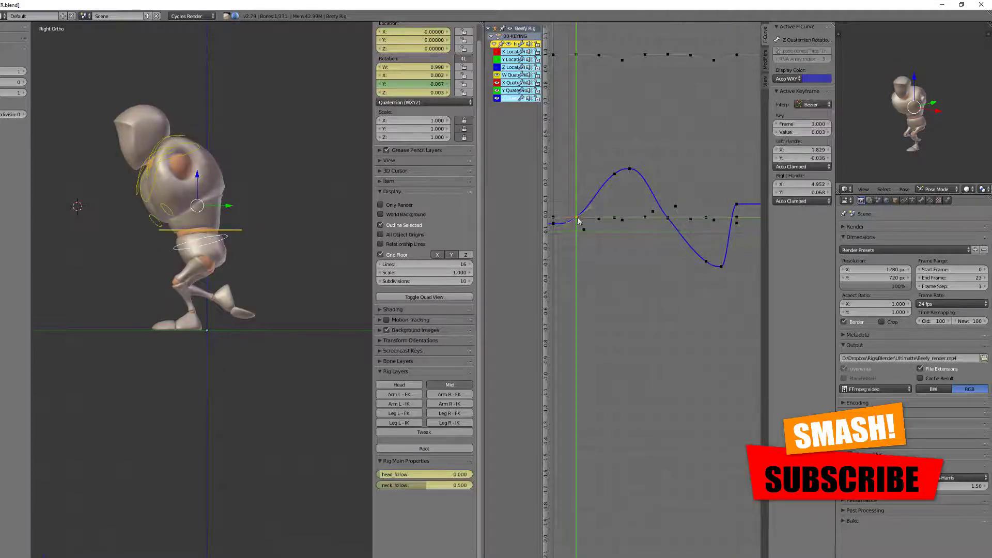
drag(579, 220, 722, 263)
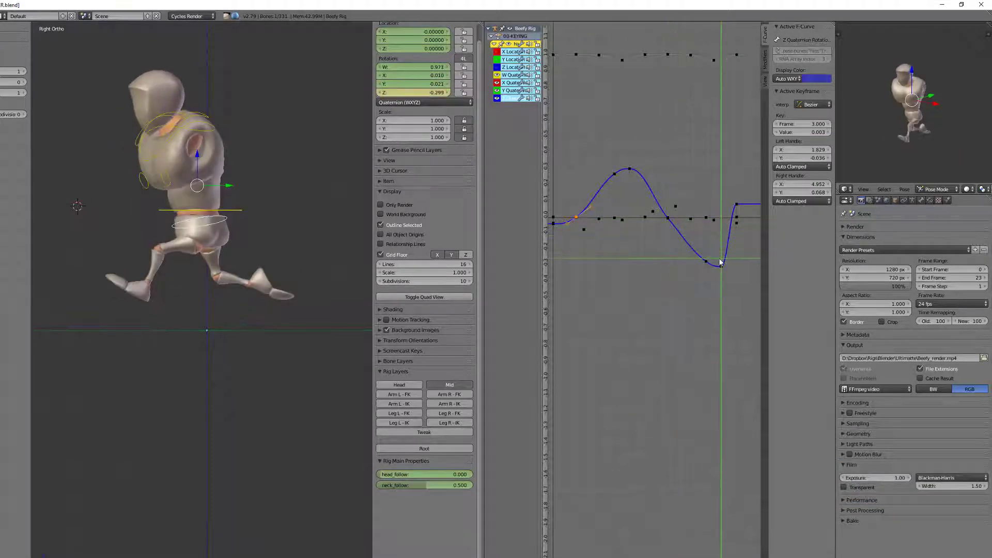
middle_drag(671, 224, 627, 213)
drag(709, 258, 717, 258)
key(ctrl+v)
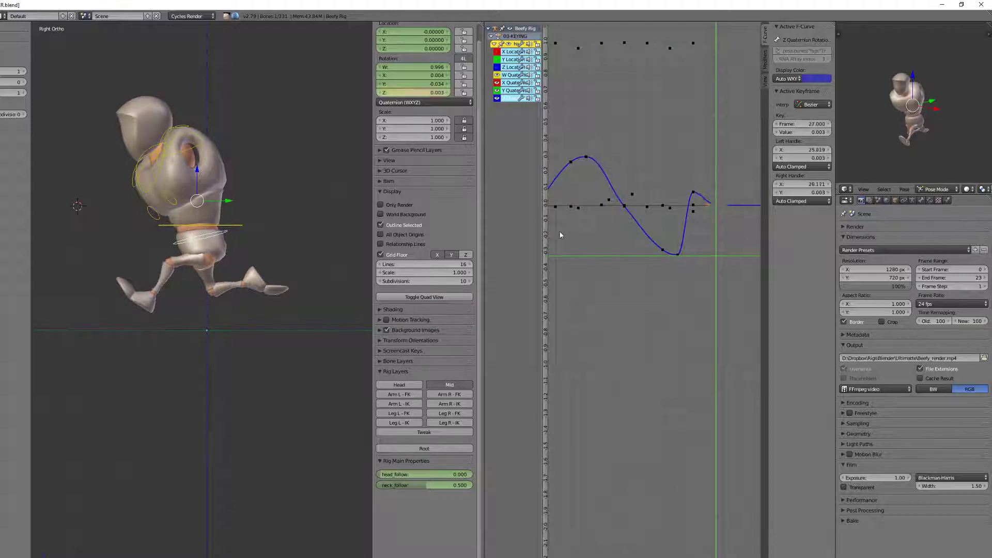
key(x)
click(693, 197)
click(693, 197)
Insert a Z Quaternion Rotation keyframe with free handles on the curve at frame 24, and delete the helper keyframe at frame 27
right_click(679, 257)
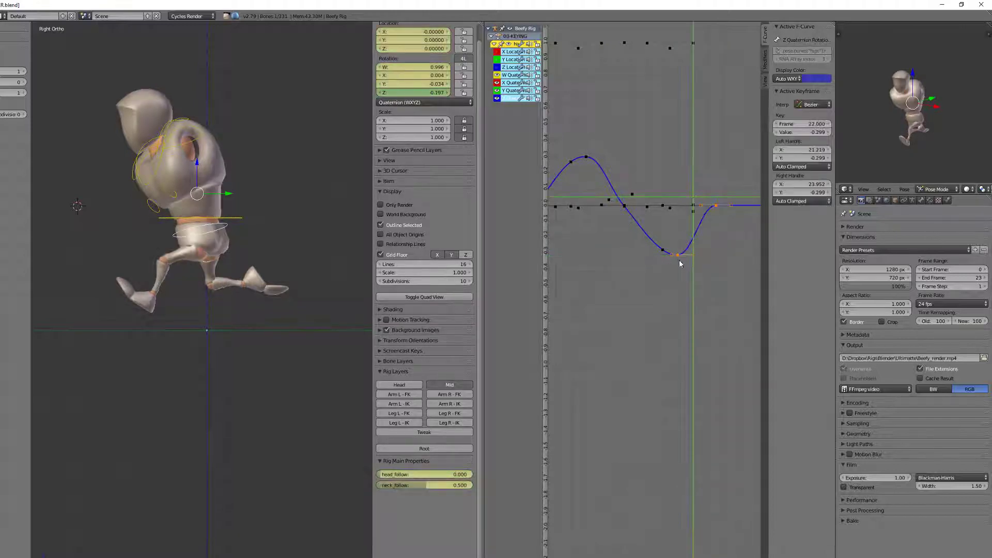
key(i)
click(684, 260)
key(v)
click(706, 243)
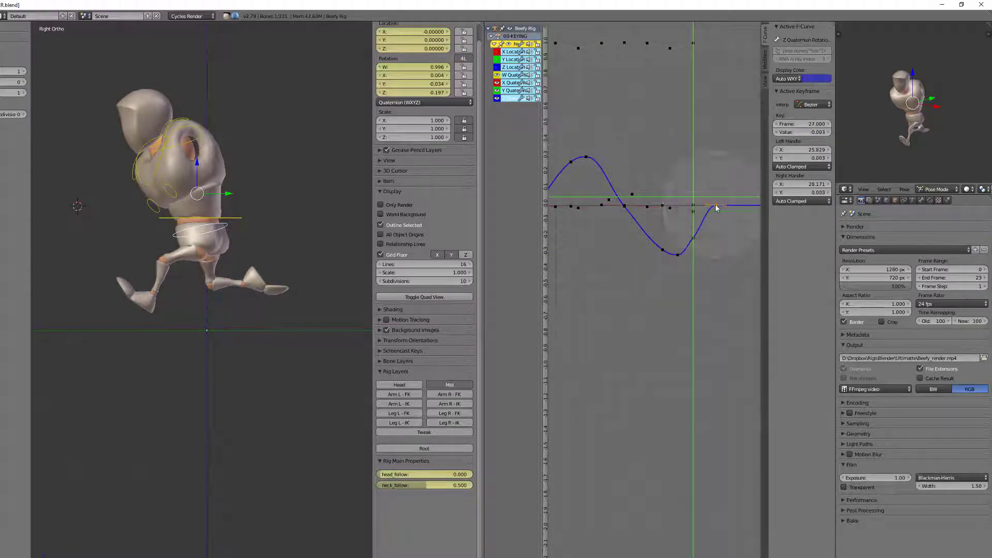
right_click(716, 204)
key(x)
click(715, 203)
Copy the Z Quaternion Rotation keyframe at frame 24 to frame 0 with a value of -0.197 and play back the run
right_click(693, 239)
scroll(687, 259, down, 4)
middle_drag(686, 258, 624, 247)
key(shift+d)
key(x)
click(600, 265)
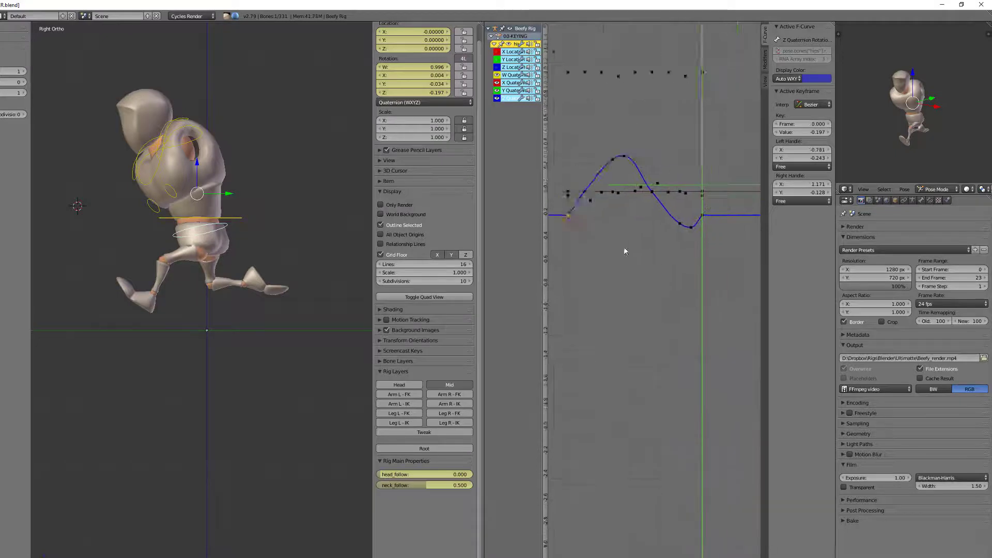
scroll(627, 246, up, 1)
middle_drag(687, 243, 708, 234)
key(alt+a)
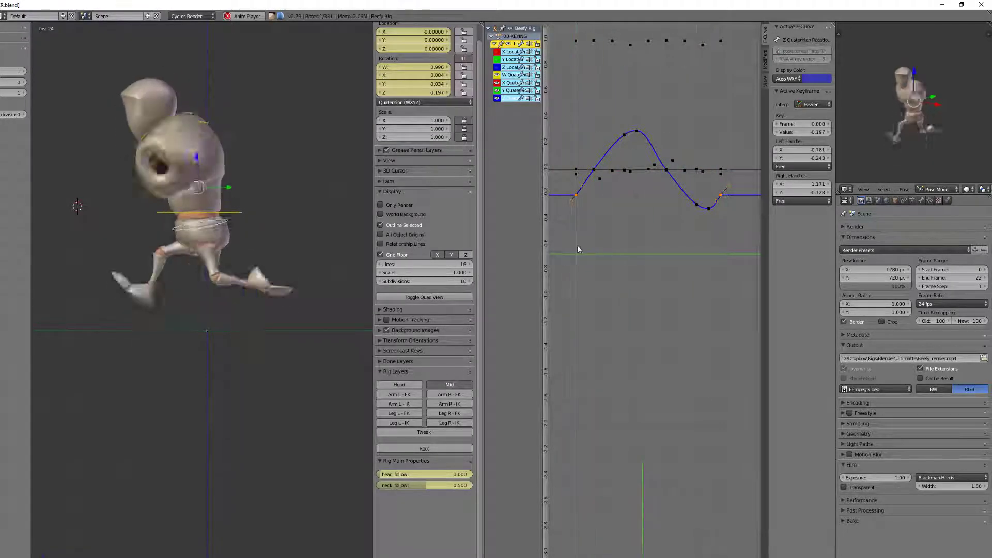
key(alt+a)
Shift the Z Quaternion Rotation keyframes at frames 10 and 22 to 11 and 23, and those at 8 and 20 to 7 and 19
drag(619, 190, 637, 190)
right_click(637, 131)
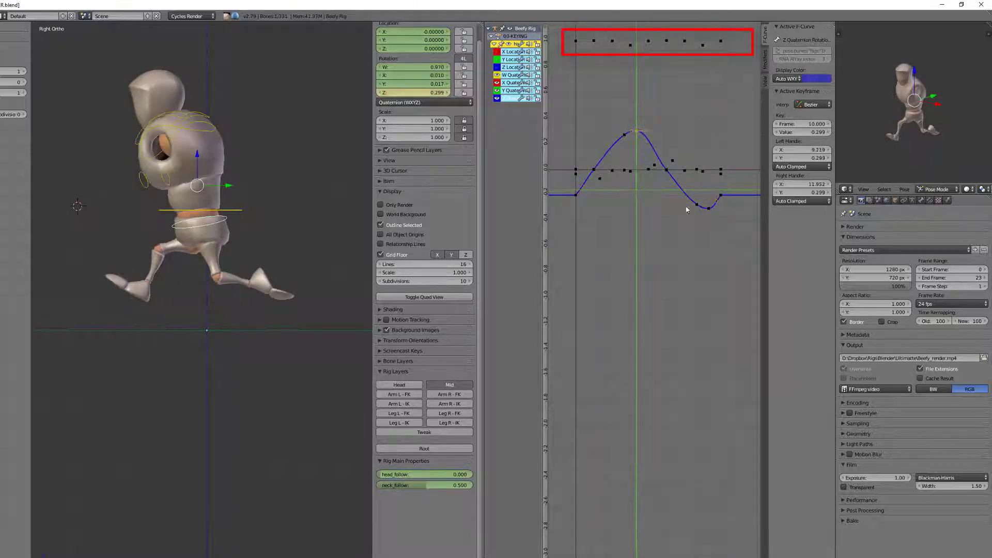
key(g)
click(705, 221)
drag(687, 215, 664, 210)
drag(626, 171, 720, 205)
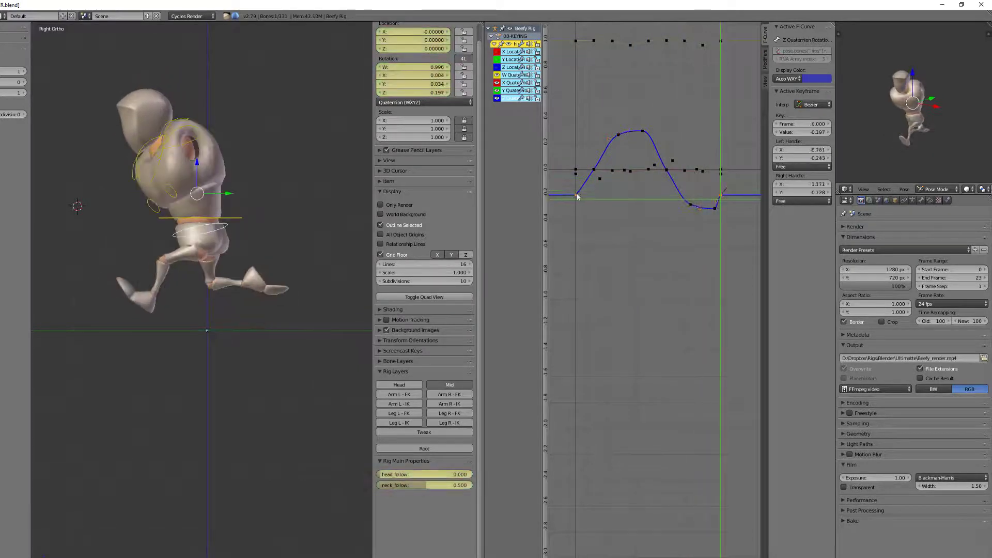
Lower the Z Quaternion Rotation keyframes at frames 0 and 24 to -0.267 and shorten their handles
key(g)
click(583, 243)
key(s)
click(600, 251)
scroll(579, 248, up, 1)
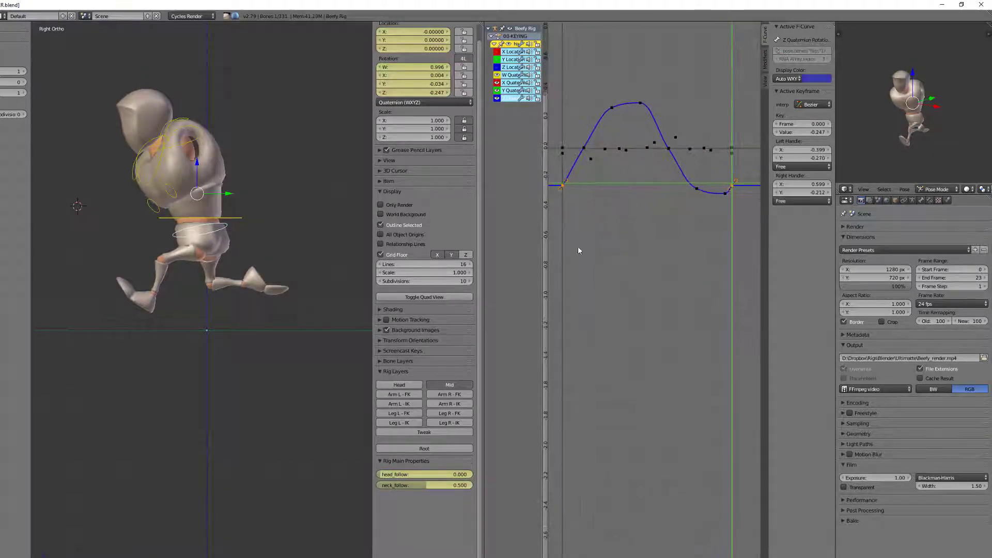
key(g)
click(569, 261)
scroll(568, 258, down, 3)
click(559, 250)
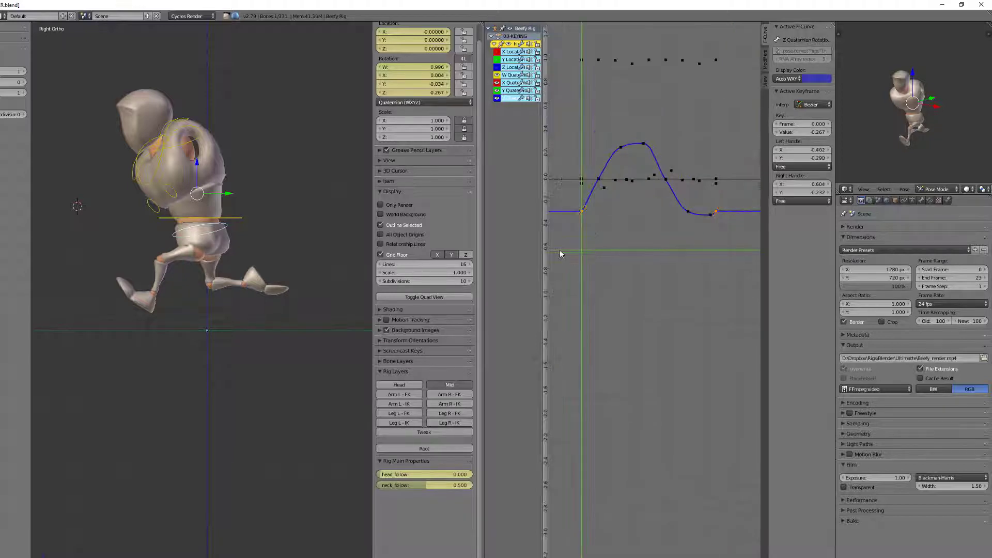
Adjust the Z Quaternion Rotation handles at frame 15 for a steeper crossing and play the run cycle from the front
scroll(617, 160, up, 2)
key(alt+a)
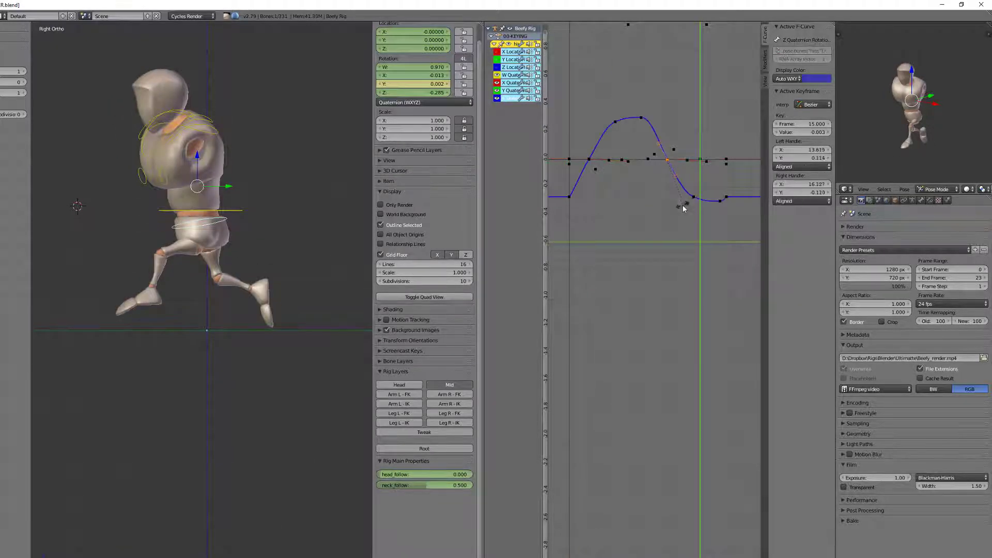
scroll(583, 225, down, 2)
key(alt+a)
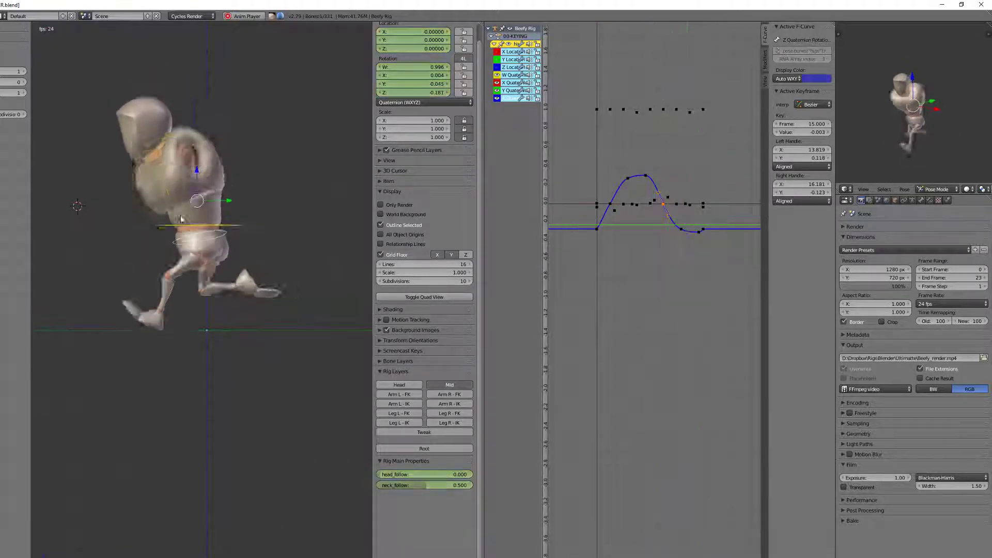
middle_drag(184, 235, 267, 254)
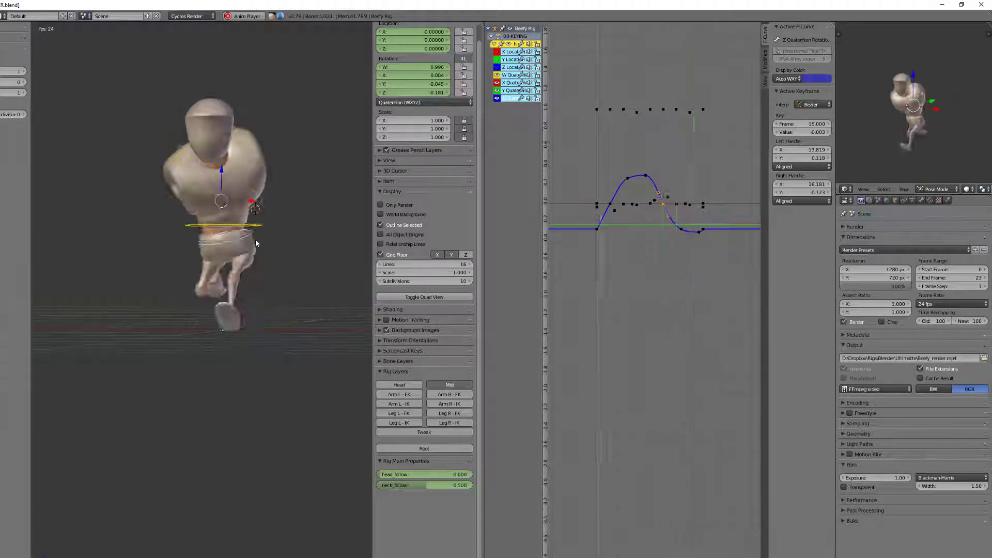
key(alt+a)
Delete all the hips' W Quaternion Rotation keyframes between frames 0 and 24 and play back the run cycle
scroll(649, 284, up, 3)
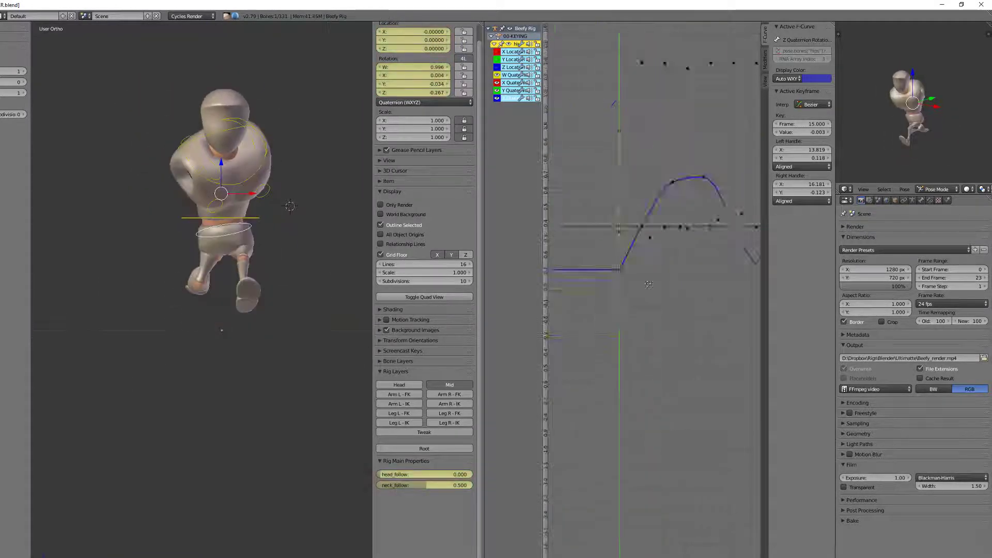
mouse_move(649, 285)
middle_down()
mouse_move(588, 346)
mouse_move(602, 341)
middle_up()
right_click(572, 121)
drag(574, 125, 642, 132)
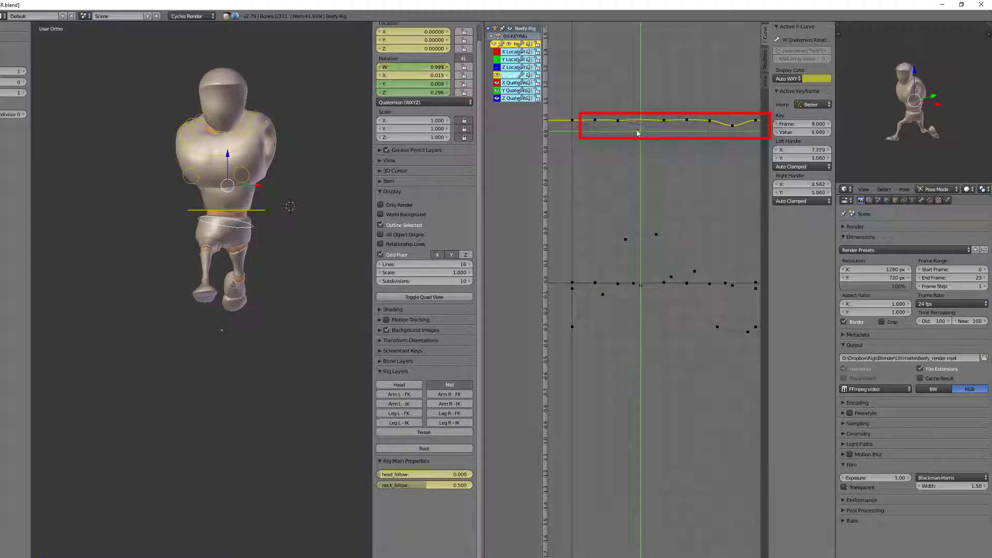
right_click(731, 125)
key(x)
click(730, 127)
key(b)
drag(590, 113, 714, 136)
key(x)
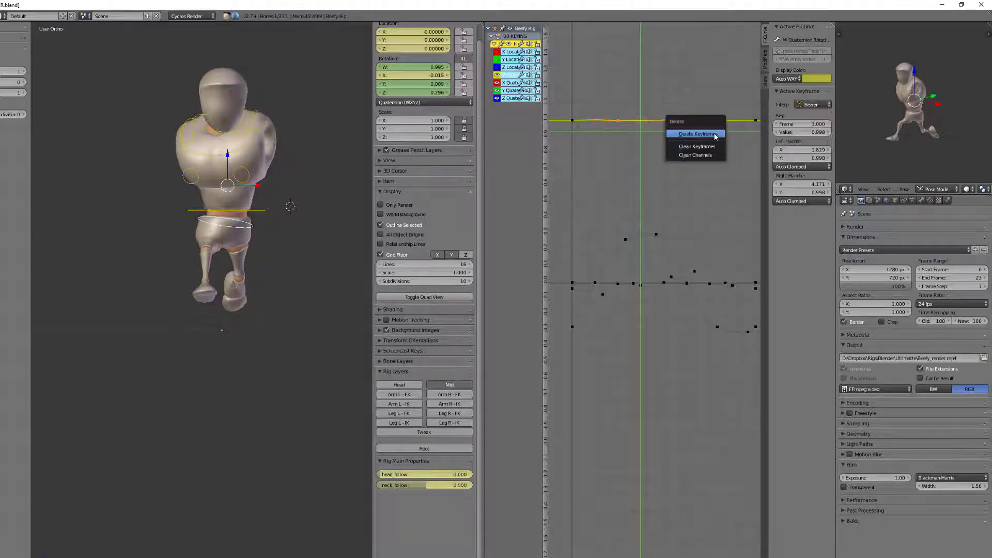
click(698, 134)
key(shift+Left)
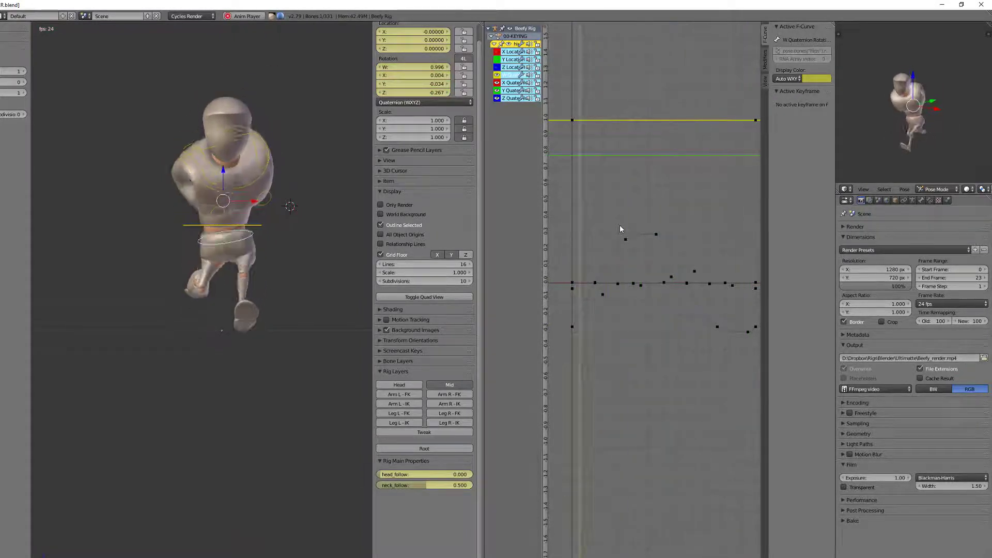
key(alt+a)
Lower the hips' X Quaternion Rotation keyframe at frame 3 to -0.035, viewing the rig from the right side
click(600, 285)
right_click(599, 285)
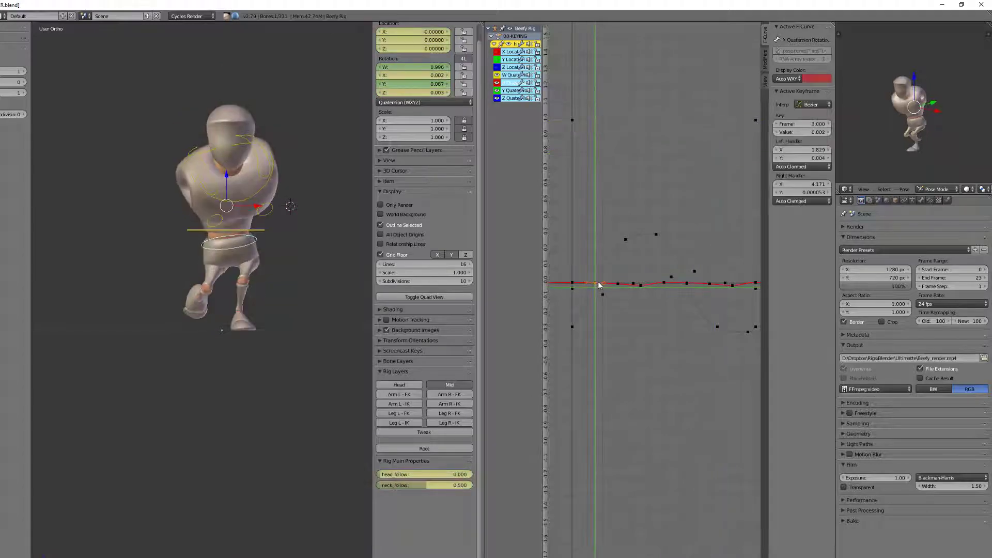
key(Home)
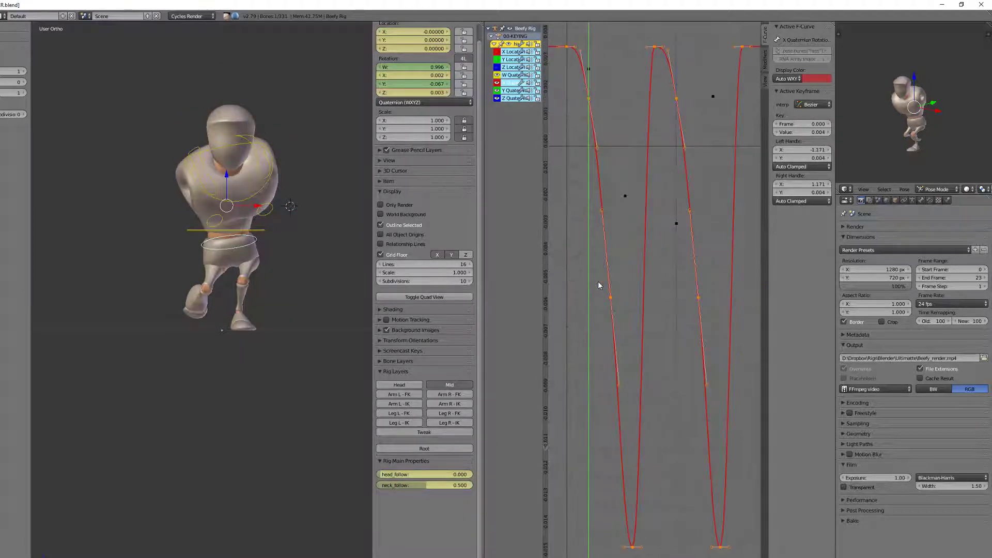
ctrl+middle_drag(619, 264, 619, 319)
key(KP_3)
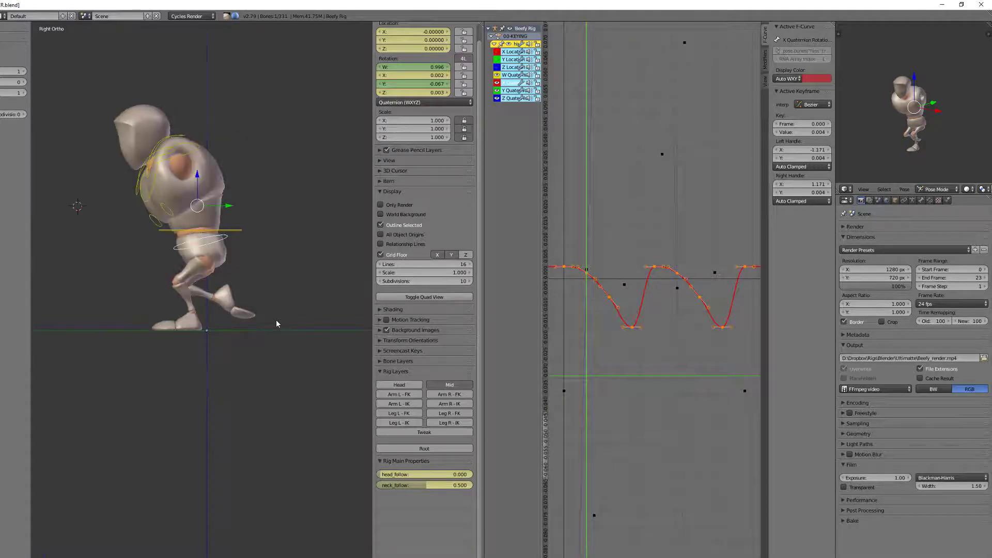
scroll(640, 336, up, 3)
middle_drag(572, 339, 637, 284)
click(600, 281)
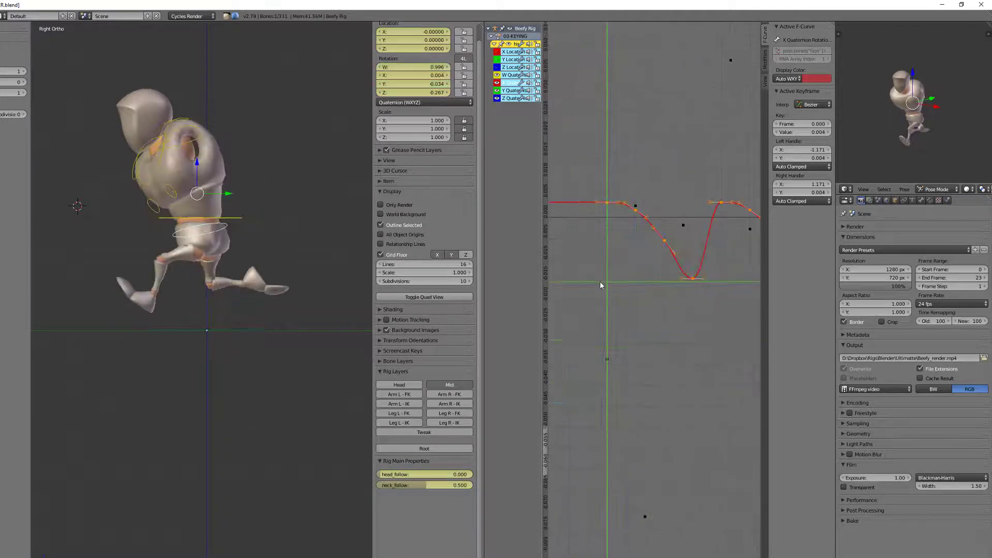
drag(603, 281, 635, 290)
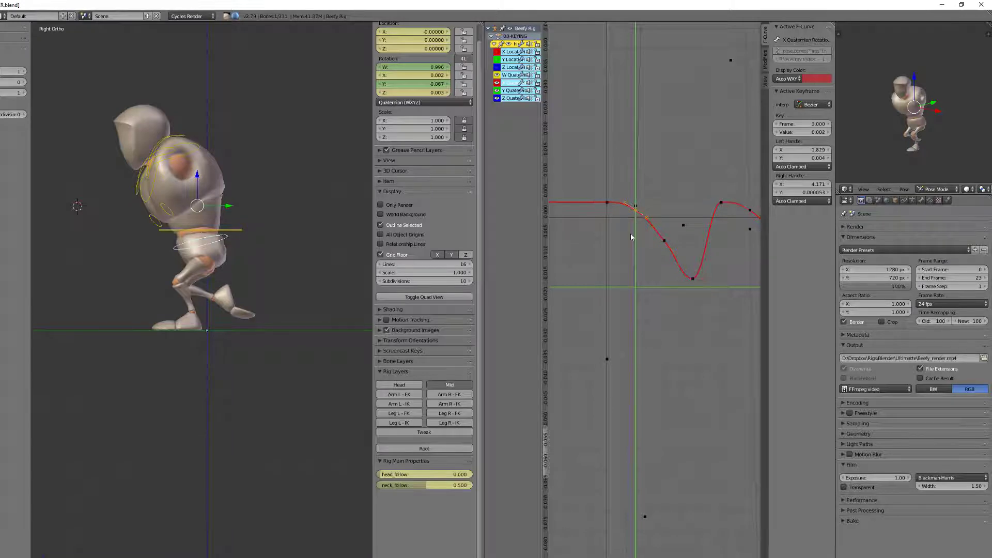
mouse_move(631, 237)
mouse_down()
mouse_move(619, 234)
mouse_move(634, 245)
mouse_up()
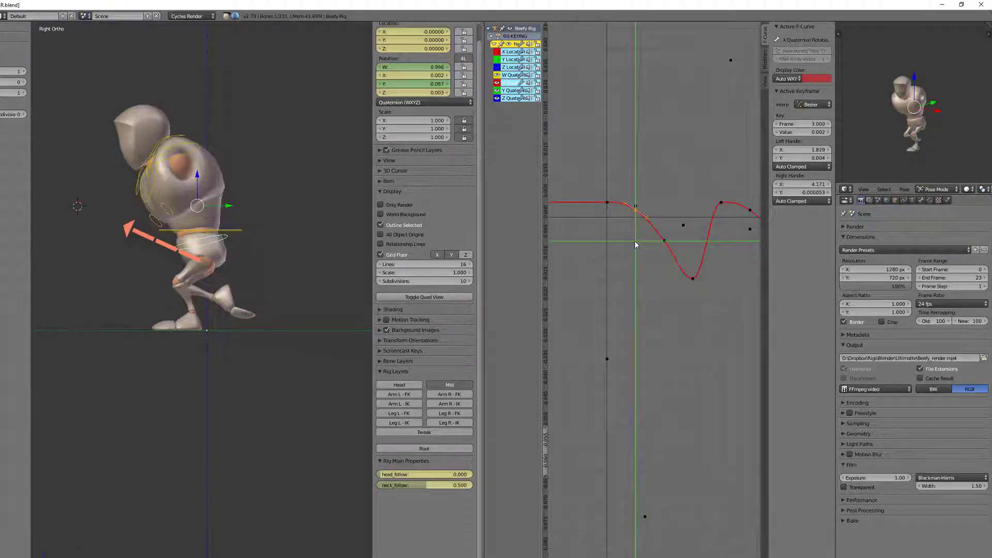
key(g)
click(637, 305)
key(g)
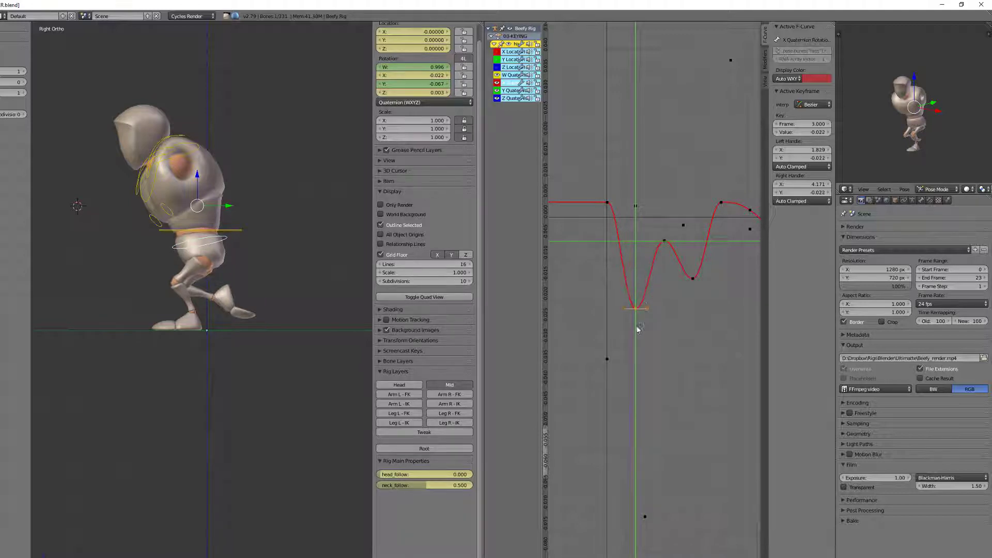
click(638, 329)
Raise the hips' X Quaternion Rotation keyframe at frame 9 to 0.019 and check the neighbouring poses
mouse_move(644, 287)
ctrl+middle_down()
mouse_move(639, 309)
mouse_move(624, 284)
ctrl+middle_up()
drag(624, 284, 681, 286)
right_drag(680, 254, 678, 236)
click(654, 249)
middle_drag(654, 249, 640, 236)
drag(636, 277, 667, 274)
middle_drag(657, 272, 604, 254)
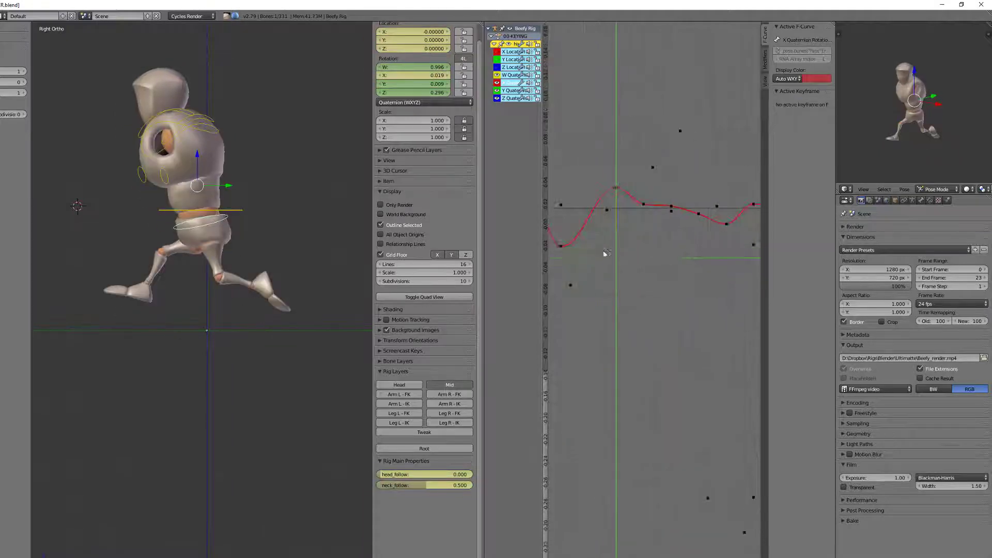
drag(605, 254, 614, 248)
Delete the hips' X Quaternion Rotation keyframes at frames 12, 15, 18 and 21
right_click(644, 205)
shift+right_click(672, 207)
shift+right_click(699, 214)
shift+right_click(726, 223)
key(x)
Copy the hips' X Quaternion Rotation keyframes at frames 3 and 9 and paste them at frames 15 and 21
scroll(641, 237, down, 3)
right_click(581, 257)
shift+right_click(625, 211)
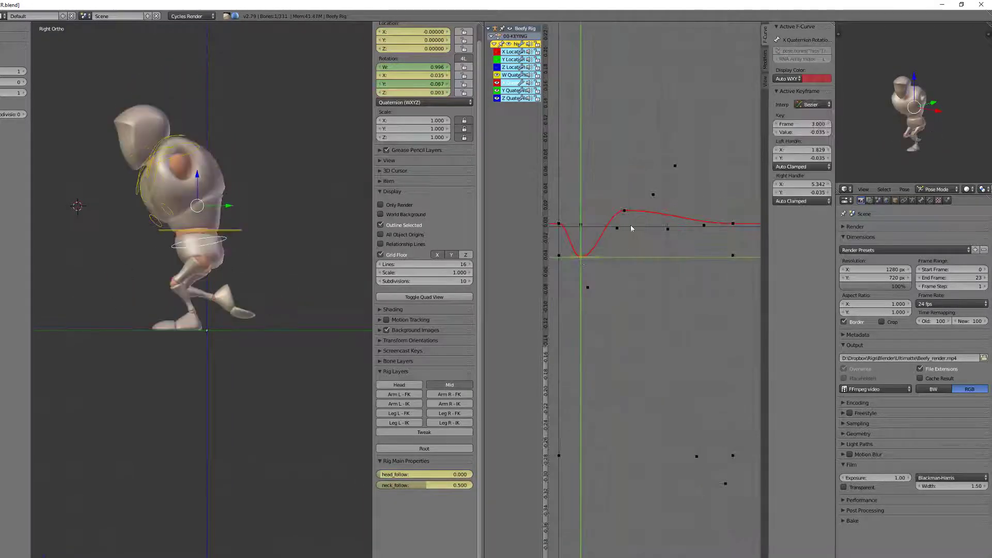
drag(652, 305, 663, 310)
key(ctrl+v)
middle_drag(670, 302, 692, 297)
drag(579, 280, 644, 262)
Duplicate the X Quaternion Rotation keyframe at frame 3 to frame 5, slightly lower, and the one at frame 9 to frame 11, slightly higher
scroll(601, 270, up, 2)
right_click(595, 247)
key(shift+d)
click(609, 255)
key(g)
right_click(644, 192)
key(shift+d)
click(658, 191)
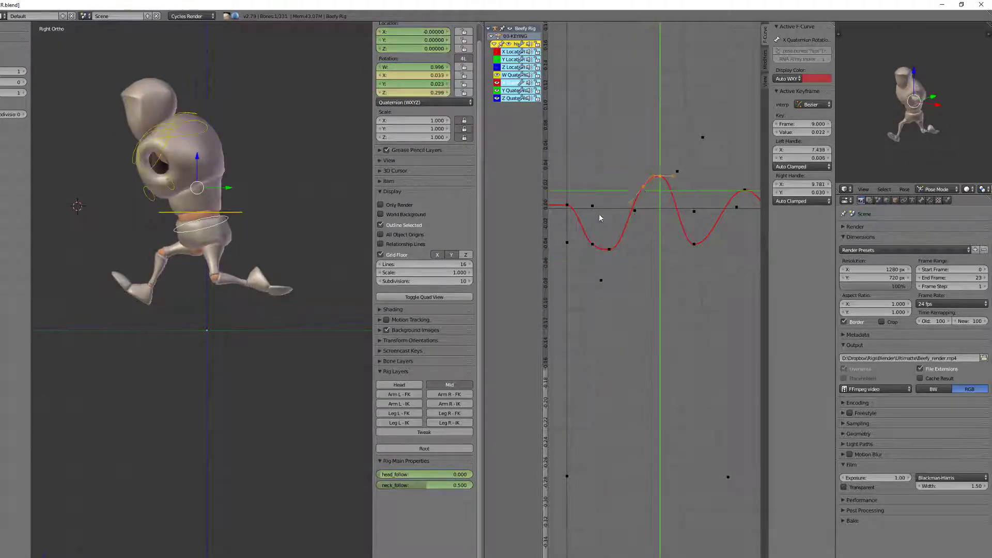
Repeat the hips' X Quaternion Rotation keyframes from frames 5 and 11 at frames 17 and 23
drag(599, 218, 684, 247)
middle_drag(699, 258, 648, 267)
right_click(608, 187)
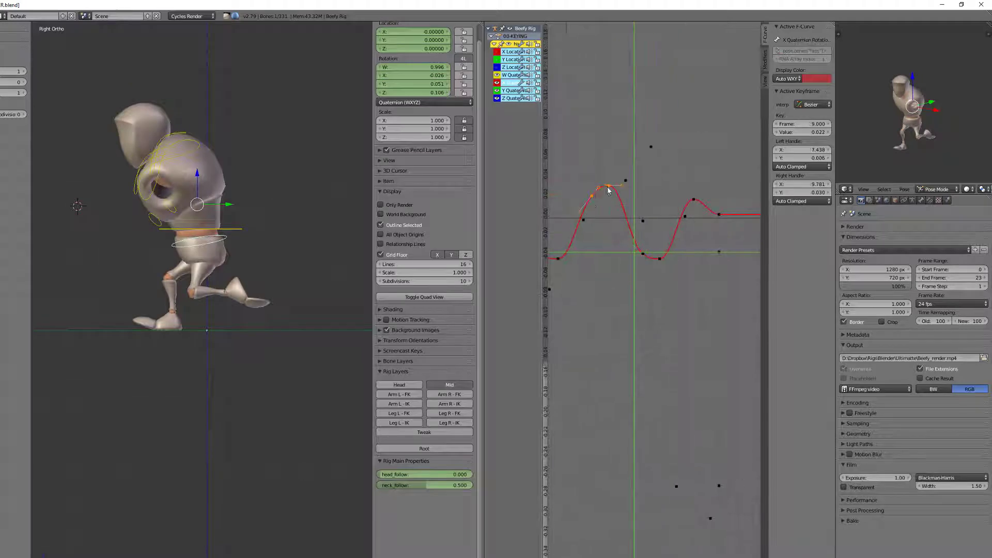
click(692, 210)
scroll(694, 209, down, 3)
mouse_move(694, 210)
middle_down()
mouse_move(736, 220)
mouse_move(681, 222)
middle_up()
Set the hips' X Quaternion Rotation keyframes at frames 0 and 24 to 0.027 with Aligned handles
right_click(753, 223)
scroll(753, 223, up, 2)
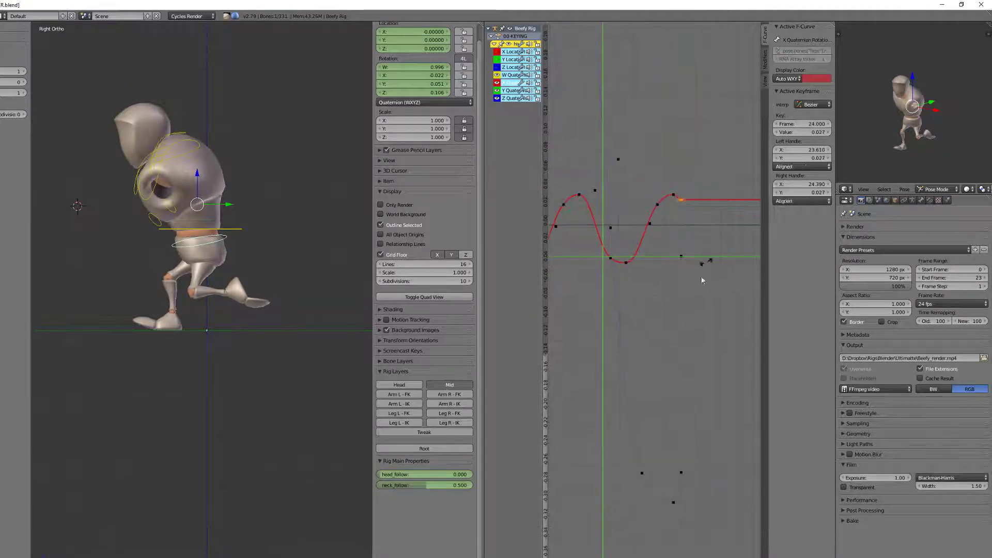
click(647, 304)
scroll(645, 300, down, 4)
middle_drag(636, 284, 704, 267)
key(Home)
Play the run cycle with the upper body hidden and watch the hips from the front and side
key(alt+a)
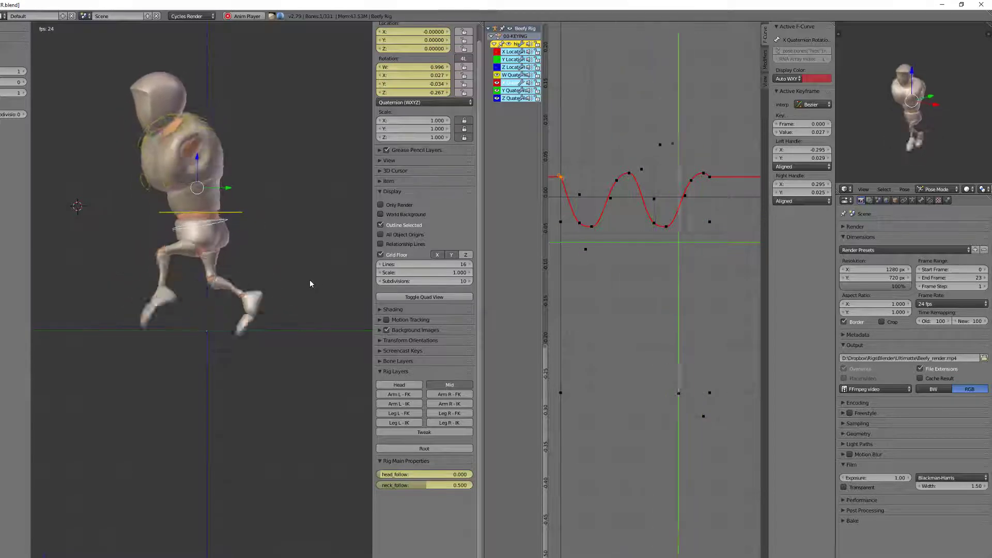
key(KP_1)
key(shift+2)
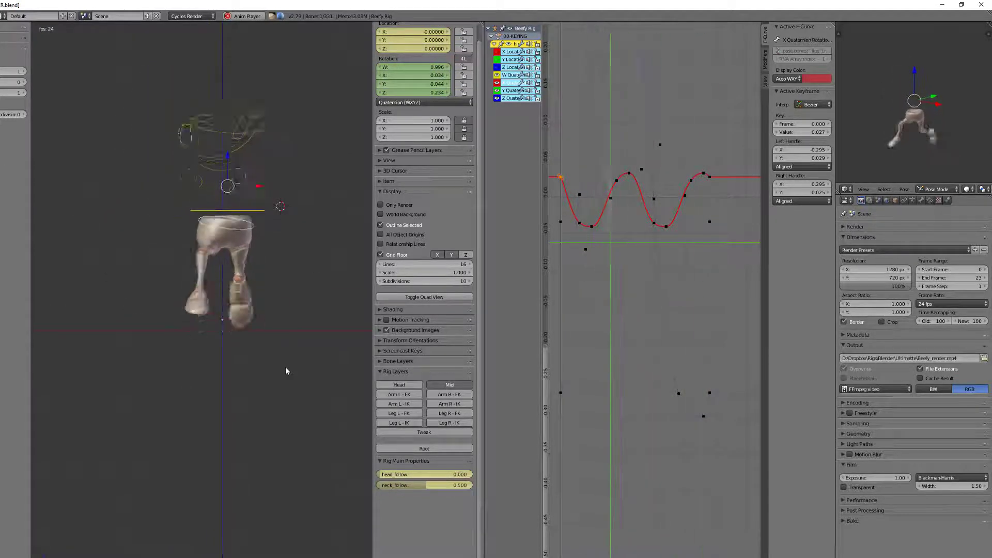
middle_drag(248, 362, 197, 365)
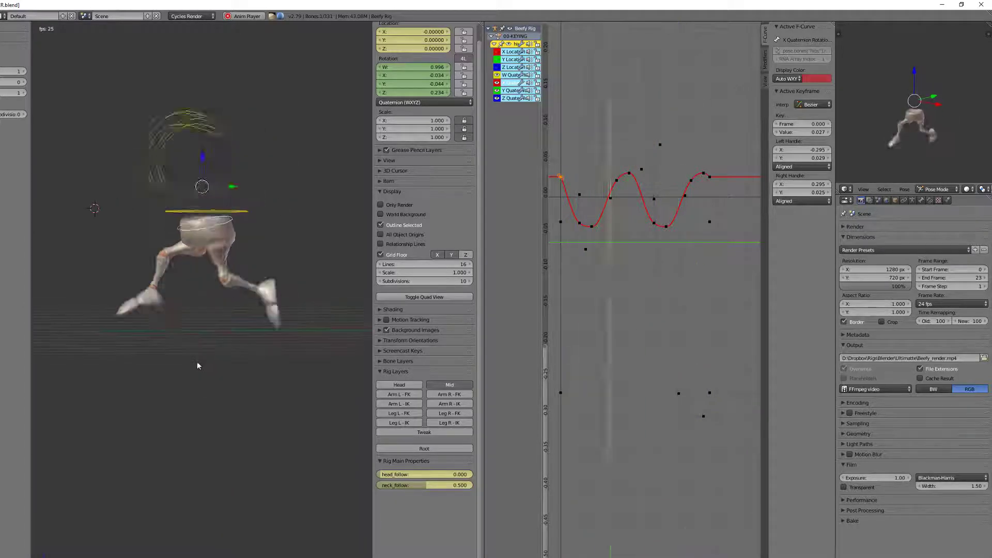
key(alt+a)
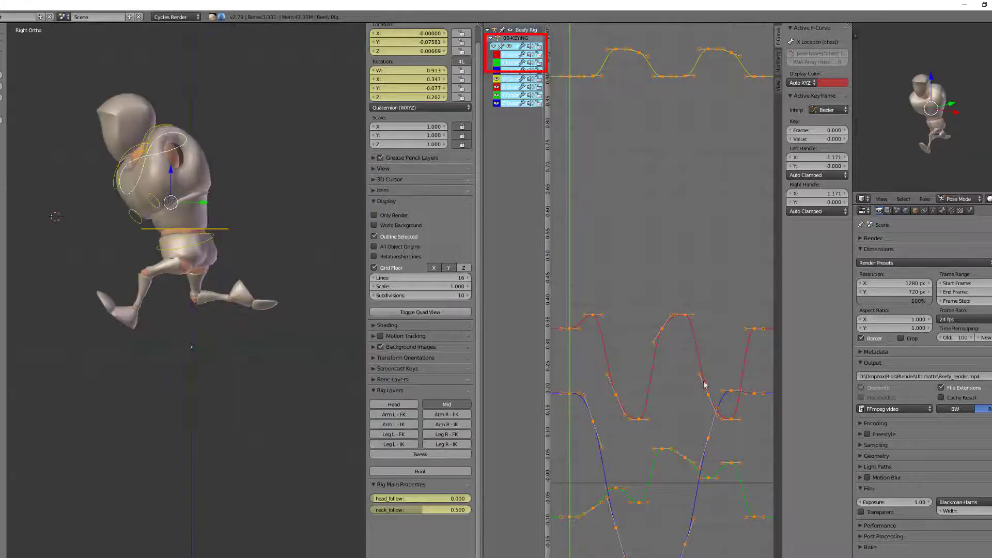
Move the chest's X Quaternion Rotation keyframe at frame 3 to frame 5 with a value of 0.381
drag(616, 413, 590, 420)
middle_drag(590, 420, 636, 355)
mouse_move(636, 355)
mouse_down()
mouse_move(644, 382)
mouse_move(680, 393)
mouse_move(654, 348)
mouse_up()
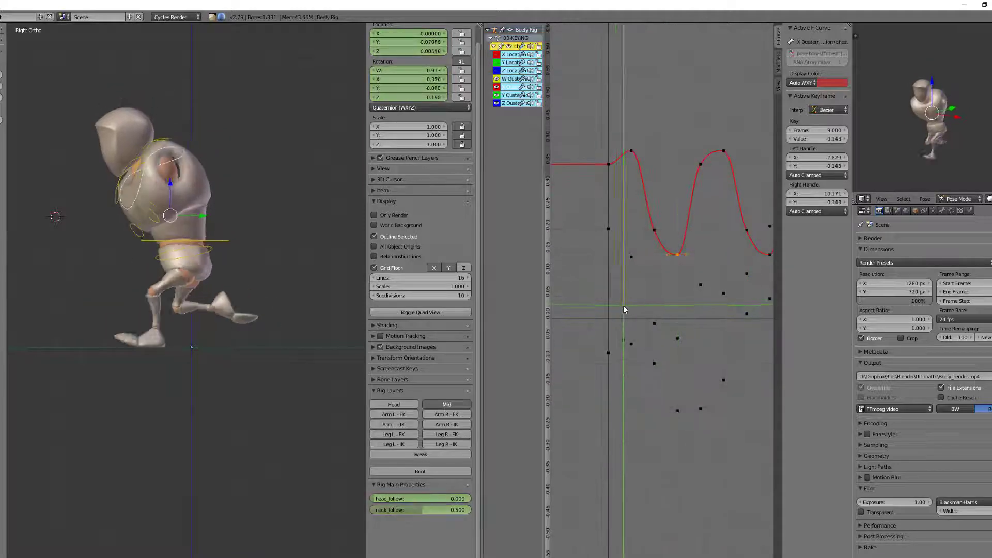
drag(623, 305, 639, 312)
scroll(629, 274, up, 1)
right_drag(641, 136, 649, 134)
Shift the chest's low X Quaternion Rotation keyframe at frame 9 to frame 12, and the frame 6 keyframe to frame 8 at 0.324
drag(623, 164, 704, 241)
middle_drag(703, 241, 642, 241)
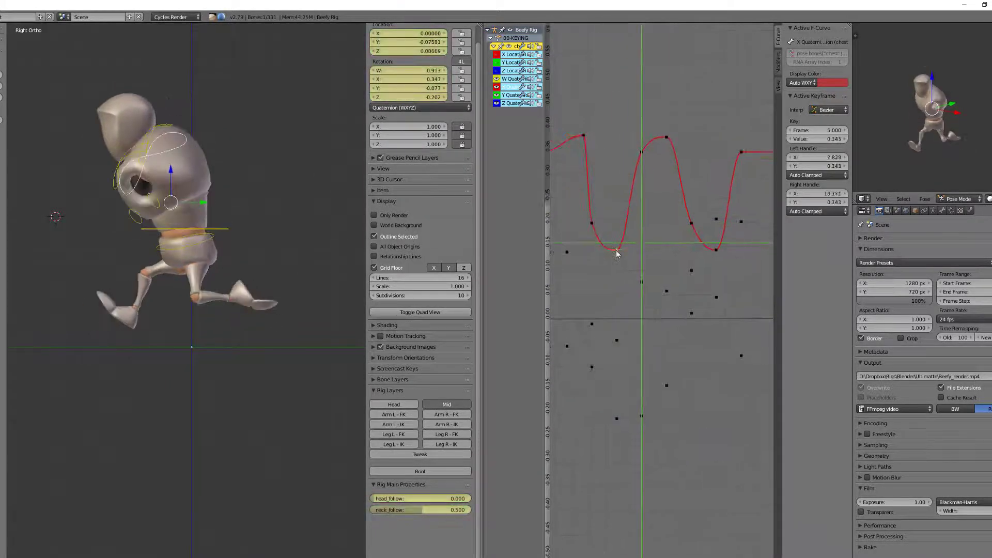
right_drag(618, 251, 642, 250)
drag(617, 237, 595, 231)
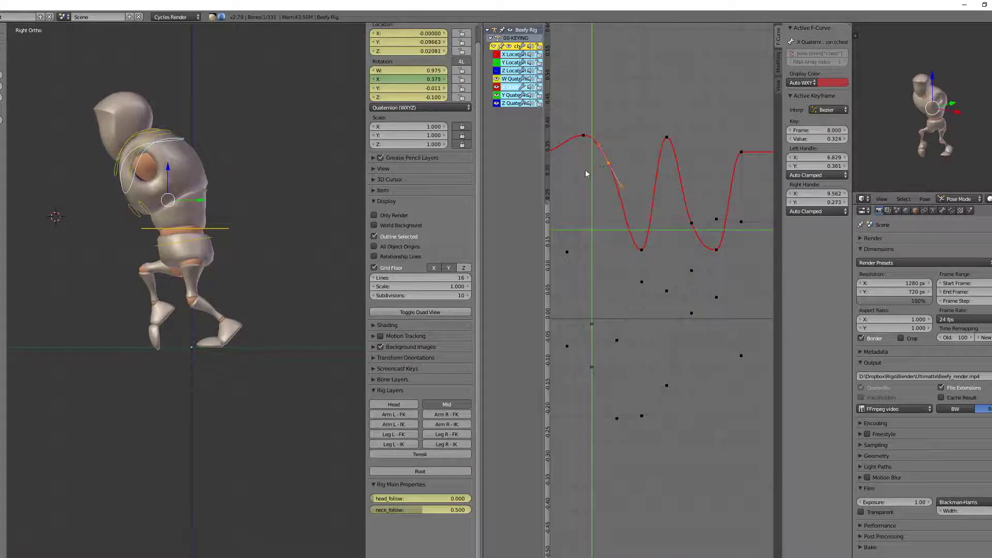
middle_drag(586, 175, 611, 175)
Delete the chest's X Quaternion Rotation keyframe at frame 15
drag(611, 175, 668, 249)
right_click(692, 138)
key(x)
middle_drag(692, 140, 666, 120)
Copy the chest's X Quaternion Rotation keyframes at frames 5 and 8 to frames 17 and 20
right_click(608, 144)
shift+right_click(583, 116)
drag(591, 136, 684, 209)
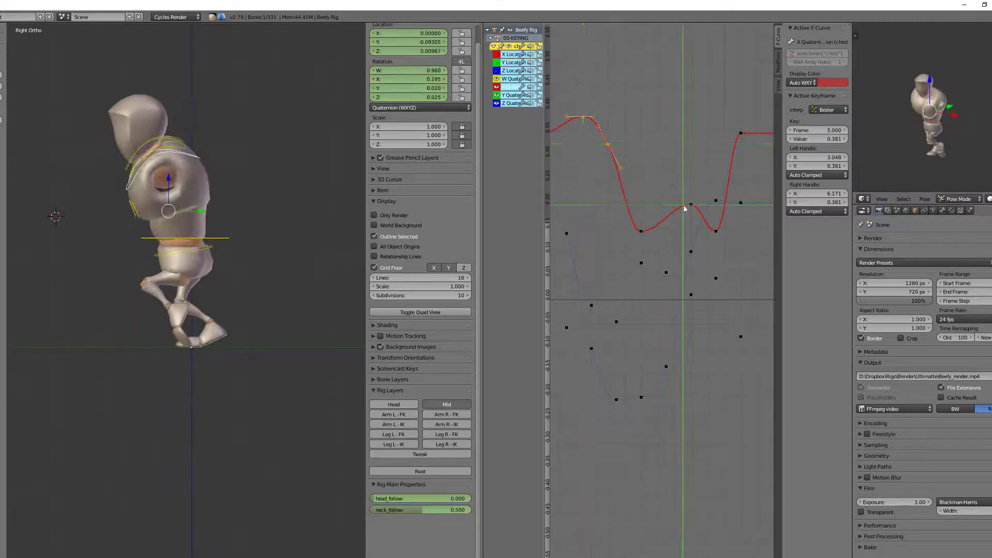
click(708, 186)
key(a)
Duplicate the chest's X Quaternion Rotation keyframe at frame 12 to frame 14 at 0.130 and delete the one at frame 21
scroll(687, 207, up, 2)
middle_drag(659, 230, 690, 263)
drag(572, 243, 623, 233)
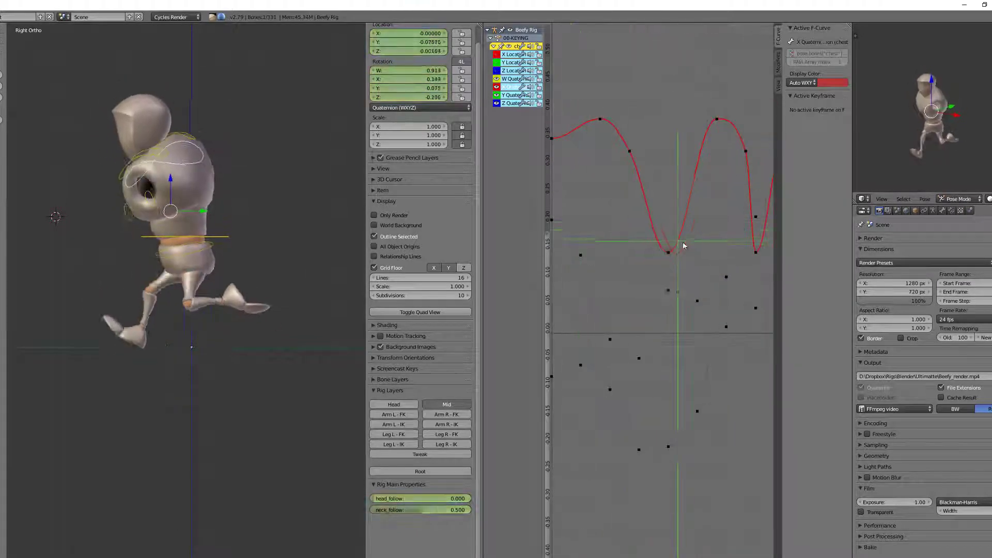
right_click(670, 254)
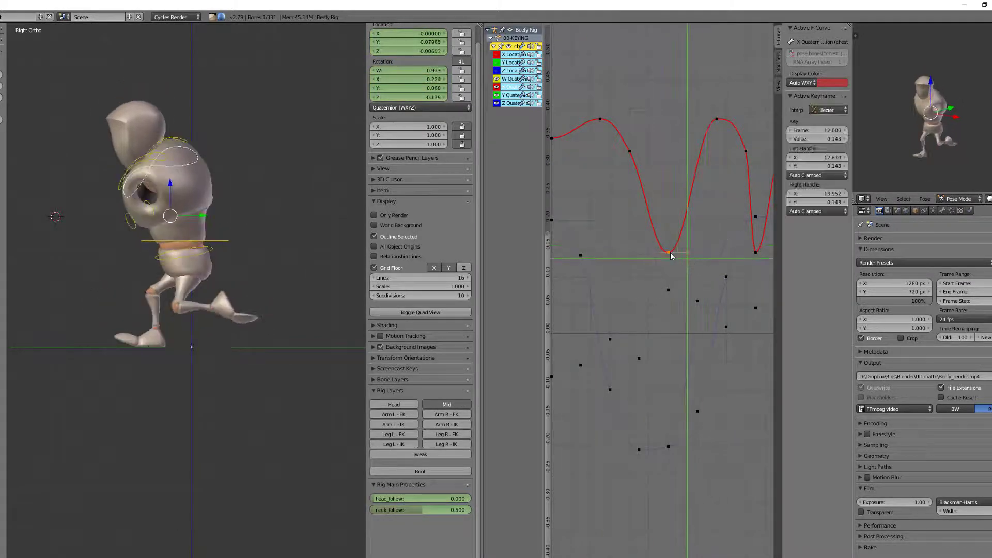
middle_drag(697, 275, 646, 292)
right_click(703, 271)
key(x)
Duplicate the chest's X Quaternion Rotation keyframes at frames 12 and 14 to frames 24 and 26
click(614, 274)
right_click(634, 277)
scroll(620, 263, down, 1)
key(shift+d)
click(695, 267)
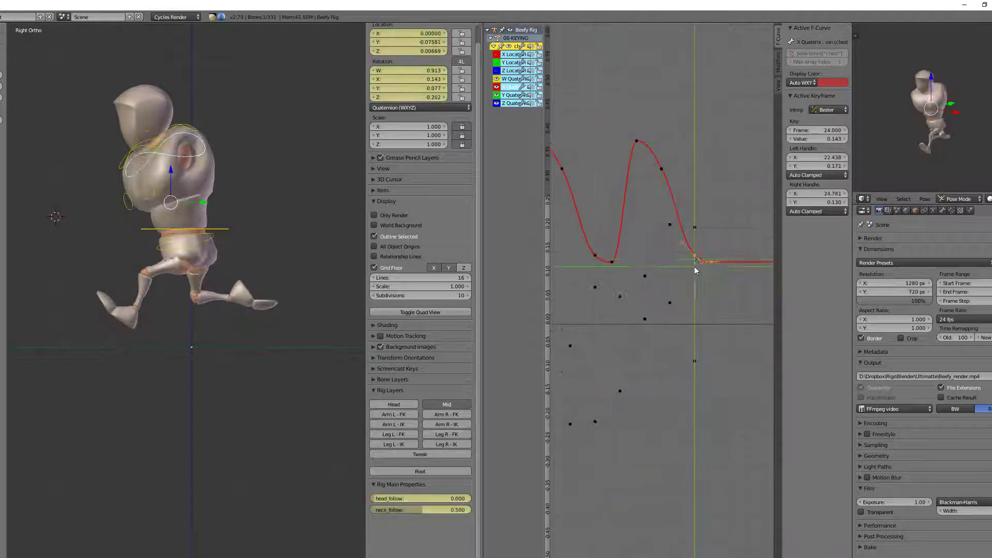
Duplicate the chest's X Quaternion Rotation keyframe at frame 26 back to the start of the cycle, keeping its height
scroll(694, 267, down, 5)
middle_drag(694, 268, 747, 260)
scroll(672, 269, up, 2)
right_click(762, 263)
click(762, 263)
key(shift+d)
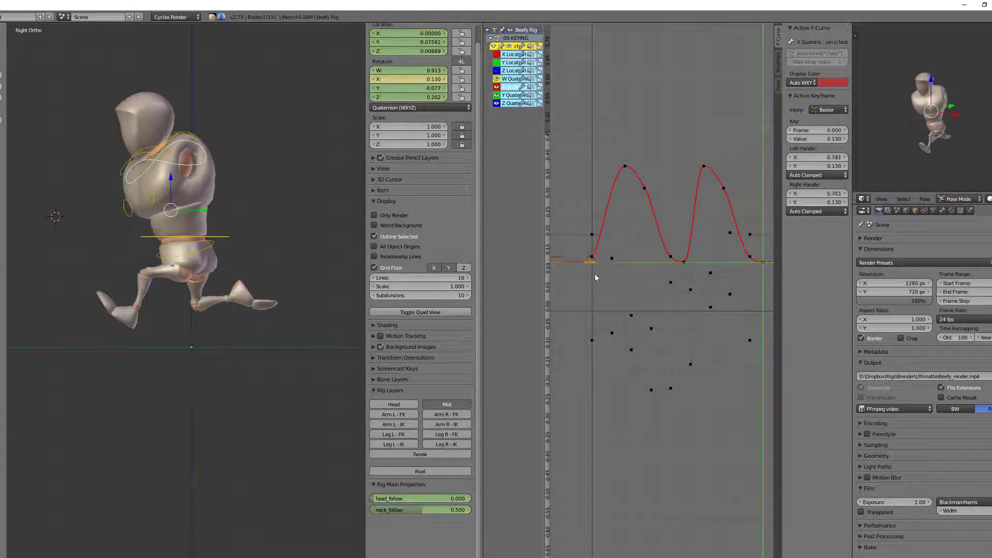
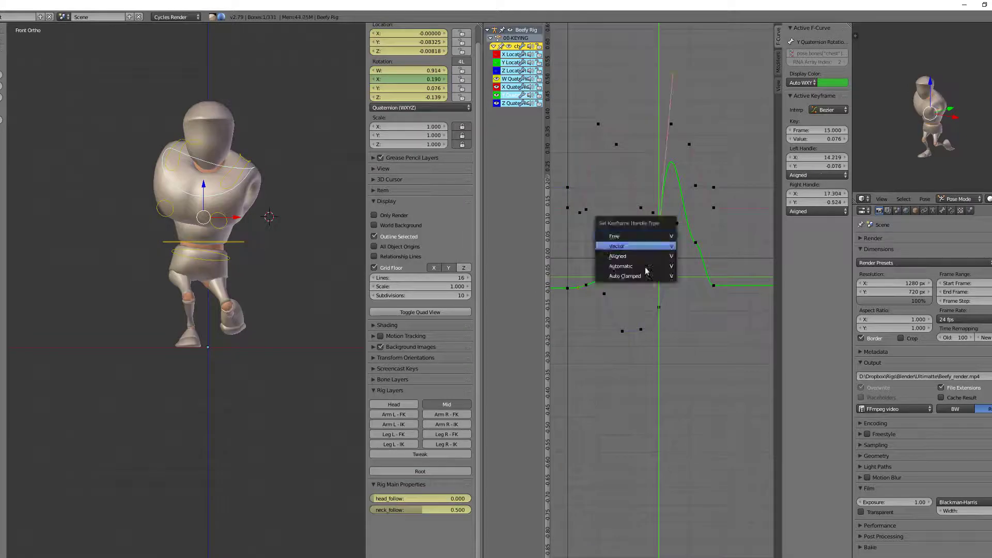
Set the chest's Y Quaternion Rotation handles at frame 15 to Auto Clamped and move the frame 21 keyframe to frame 20 at 0.007
click(646, 275)
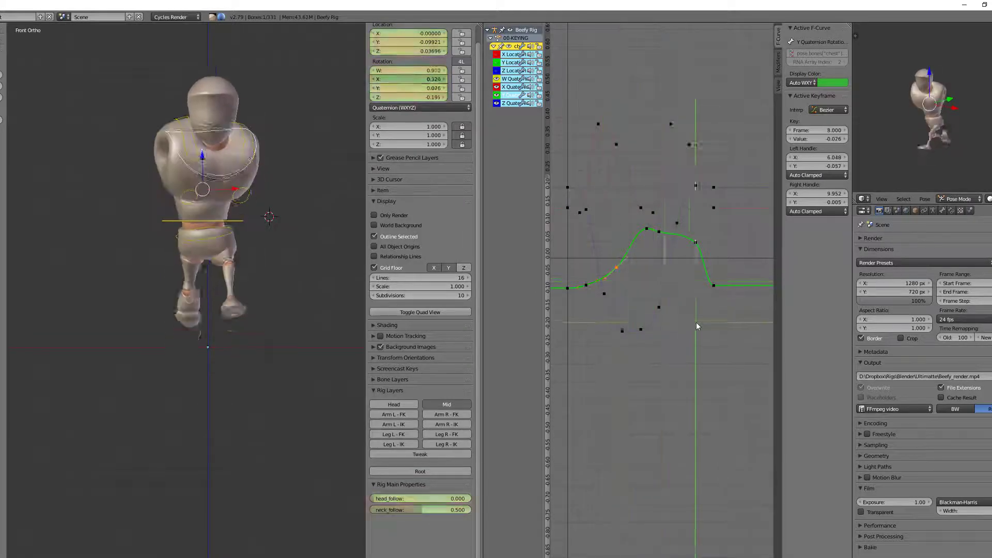
right_drag(699, 239, 698, 260)
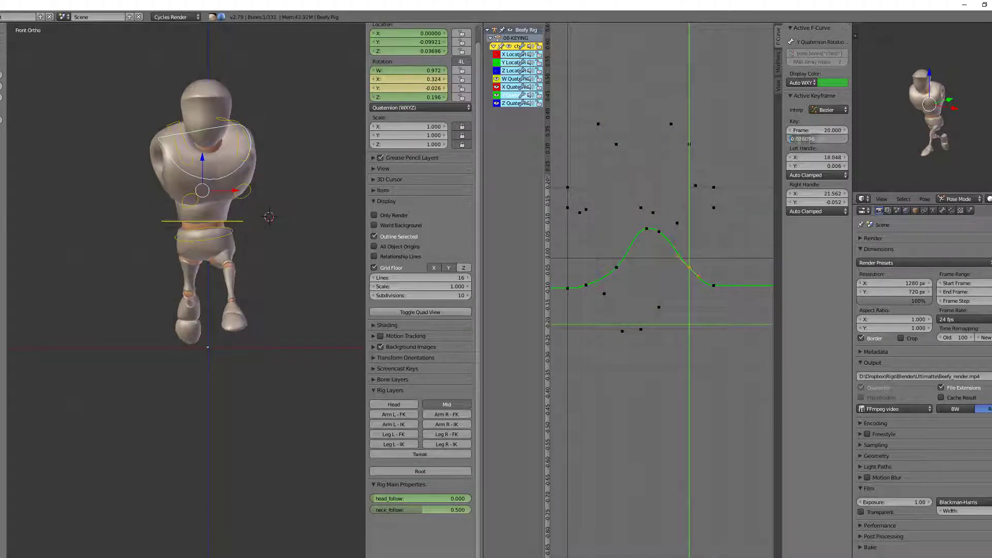
key(Return)
scroll(671, 300, up, 2)
middle_drag(605, 327, 618, 310)
drag(600, 305, 671, 279)
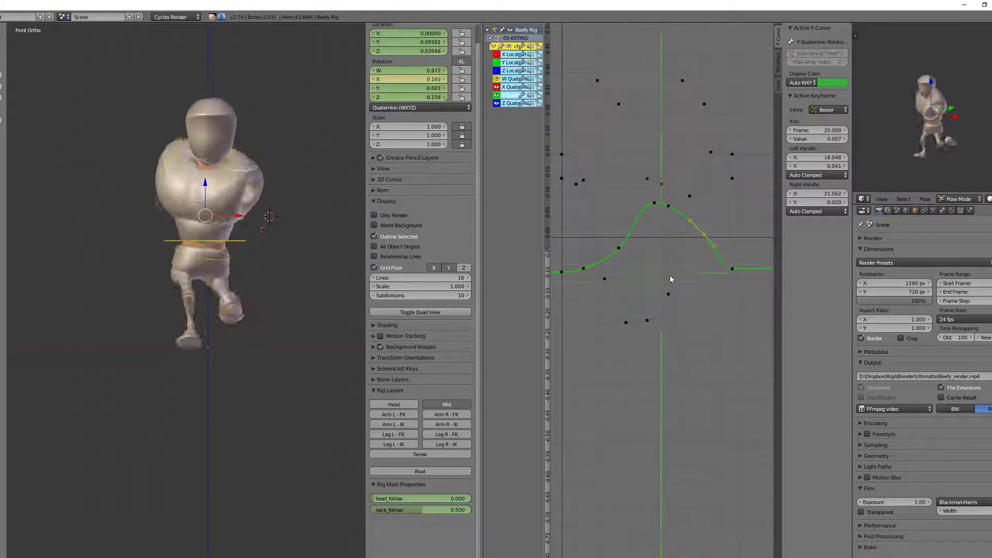
Play back the run cycle and raise the chest's Y Quaternion Rotation keyframe at frame 20 slightly
key(alt+a)
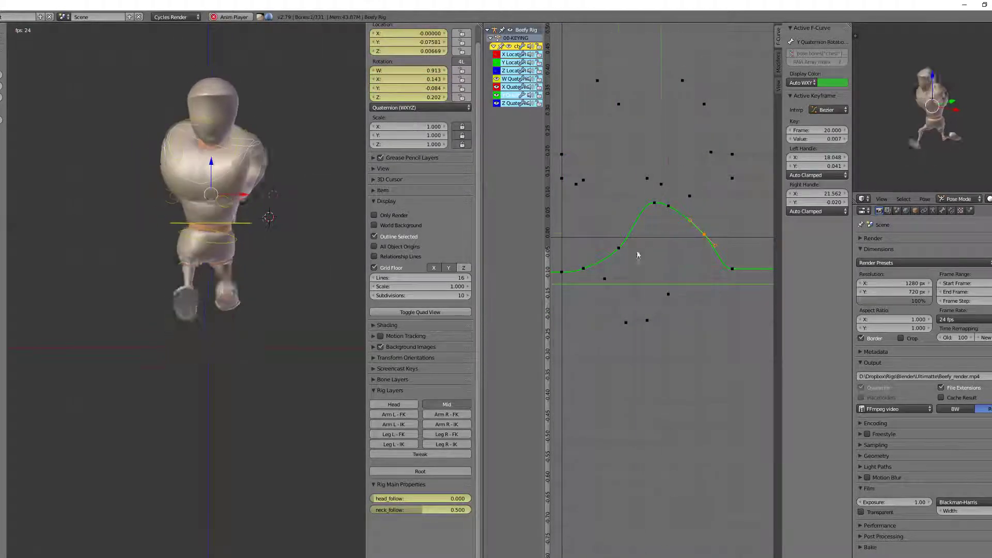
key(alt+a)
mouse_move(711, 233)
mouse_down()
mouse_move(702, 255)
mouse_move(618, 252)
mouse_move(705, 248)
mouse_up()
right_drag(705, 236, 704, 231)
drag(703, 233, 665, 238)
Compare the chest's Y Quaternion Rotation keyframe values at frames 15 and 3 and check the poses around them
right_click(668, 206)
scroll(664, 232, up, 2)
drag(646, 274, 574, 277)
right_click(571, 266)
middle_drag(576, 281, 682, 287)
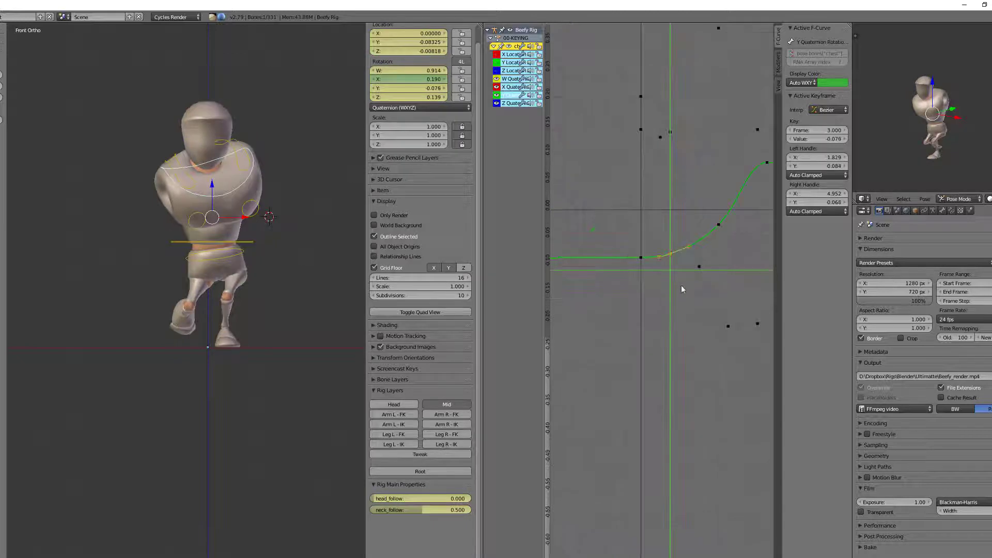
drag(620, 259, 738, 283)
right_click(712, 186)
Try to duplicate the chest's Y Quaternion Rotation end keyframe to frame 25
right_click(737, 252)
drag(657, 259, 737, 270)
key(shift+d)
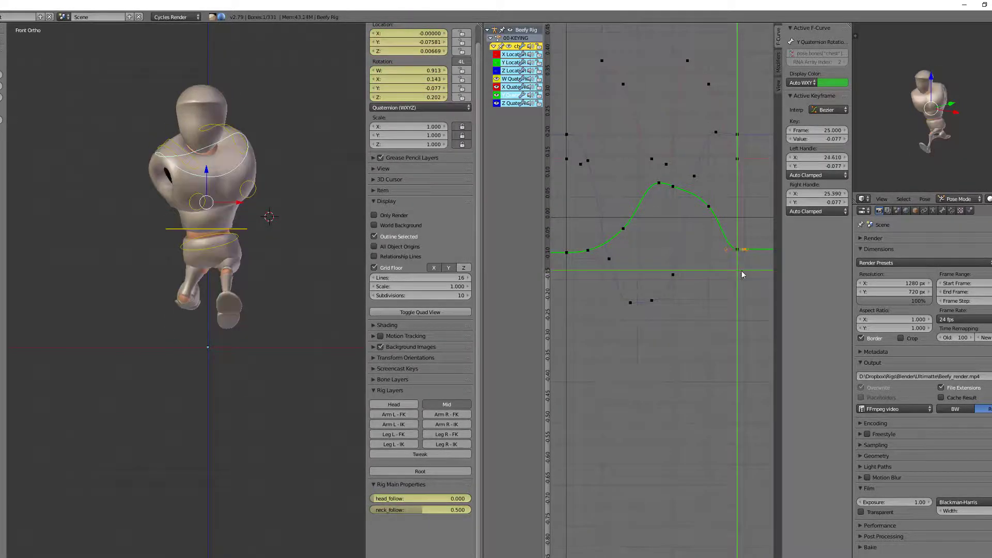
right_click(738, 249)
key(x)
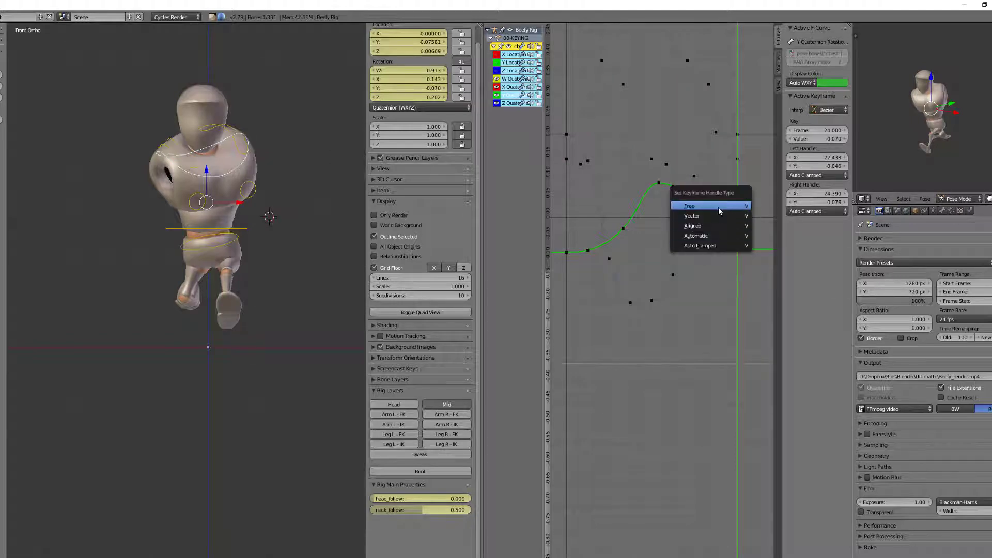
Set the chest's Y Quaternion Rotation handles at frame 24 to Free and play back the run cycle
click(715, 207)
key(alt+a)
key(alt+a)
Set the chest's Y Quaternion Rotation keyframe at frame 15 to 0.080 and rotate the handles at frames 15 and 20 for a smoother descent
scroll(624, 285, up, 2)
click(674, 195)
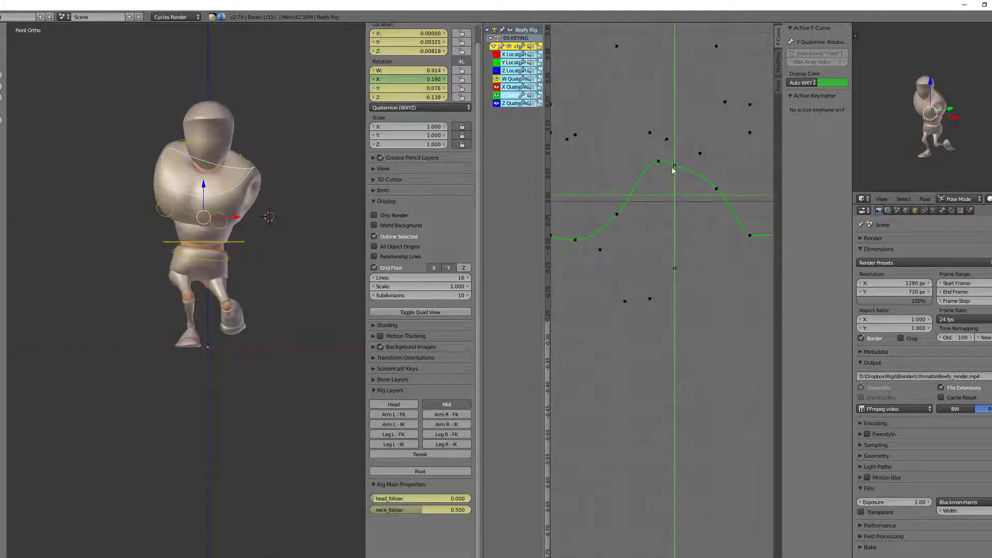
right_click(674, 164)
key(r)
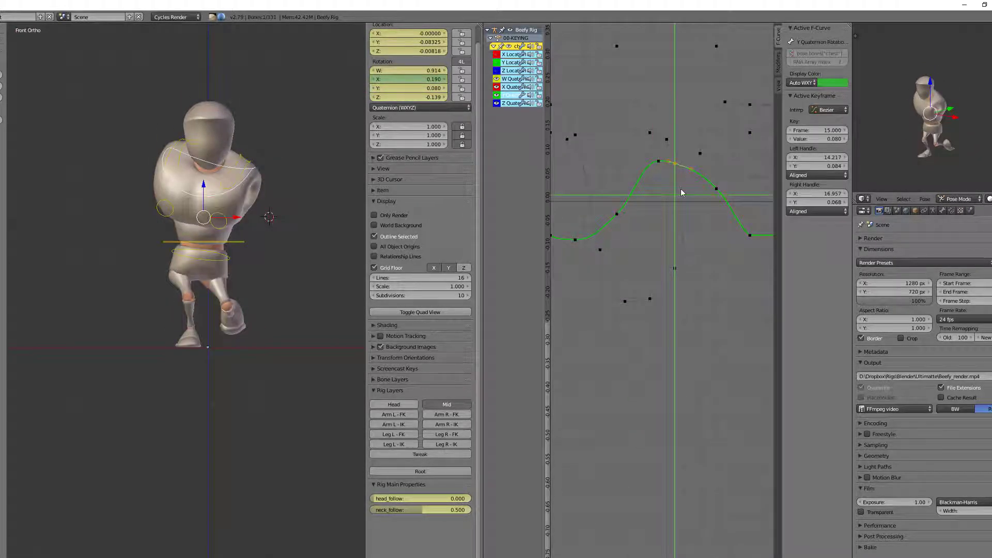
scroll(625, 236, down, 2)
scroll(625, 236, up, 2)
right_click(716, 189)
key(r)
click(687, 198)
Lower the chest's Z Quaternion Rotation keyframe at frame 12 to about -0.222
scroll(654, 279, down, 4)
drag(655, 280, 649, 312)
click(652, 307)
scroll(649, 313, up, 2)
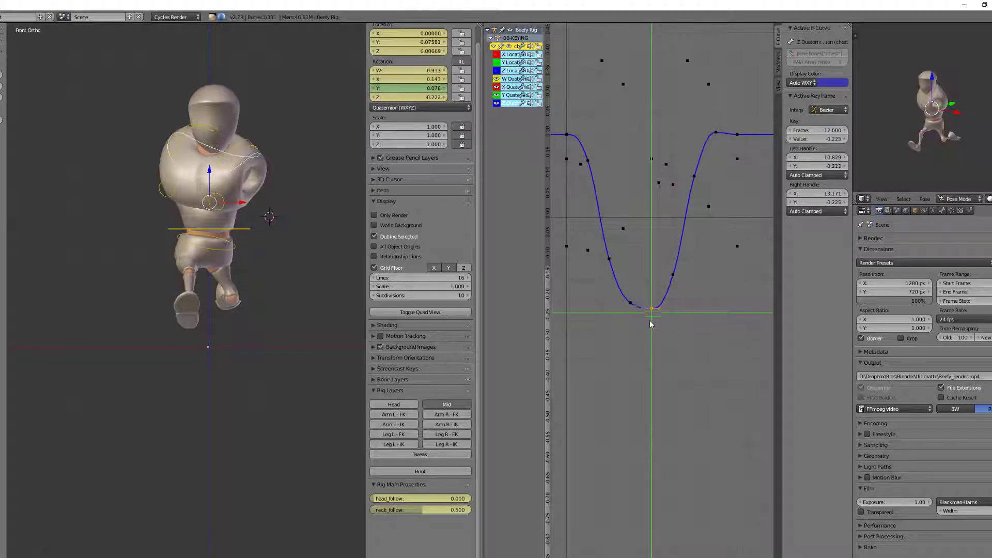
Set the chest's Z Quaternion Rotation keyframes to about -0.225 at frame 12 and 0.225 at frame 24
click(651, 325)
middle_drag(640, 306, 651, 328)
drag(656, 328, 747, 308)
right_click(747, 157)
double_click(822, 138)
text(0.225)
key(Return)
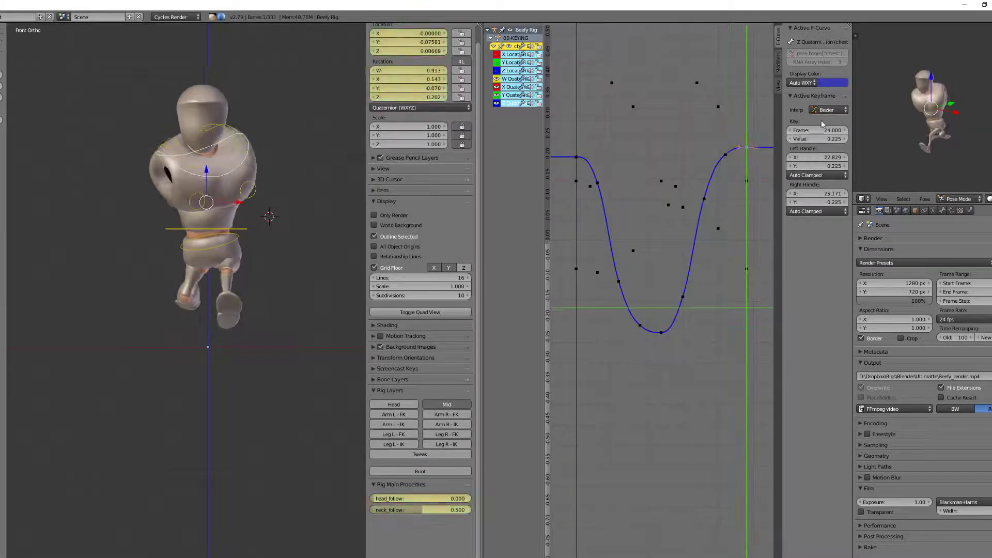
Mirror the chest's Z Quaternion Rotation values in the second half, with -0.145 at frame 15 and 0.207 at frame 21
drag(581, 240, 684, 295)
right_drag(684, 299, 685, 301)
mouse_move(685, 305)
mouse_down()
mouse_move(689, 316)
mouse_move(673, 307)
mouse_up()
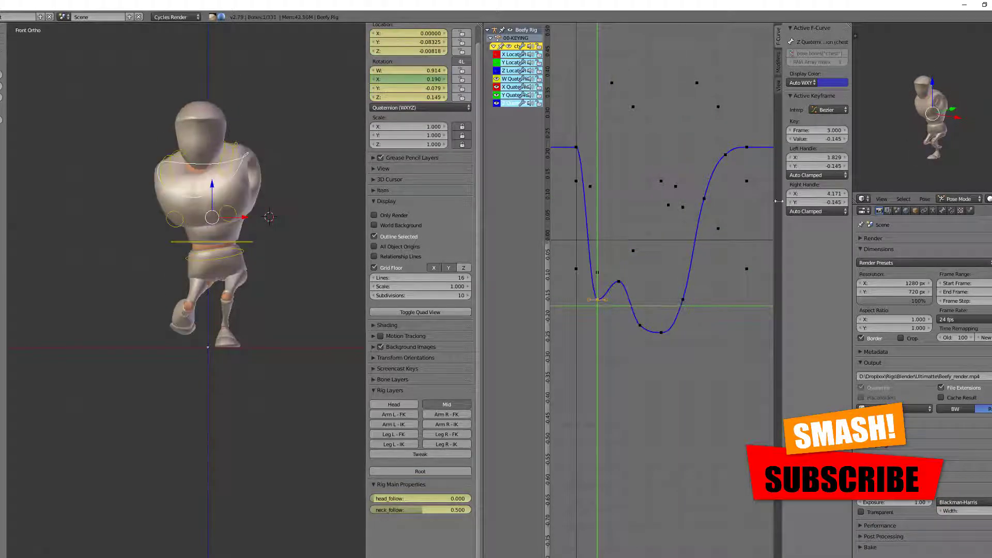
key(Return)
drag(606, 279, 639, 290)
right_click(640, 321)
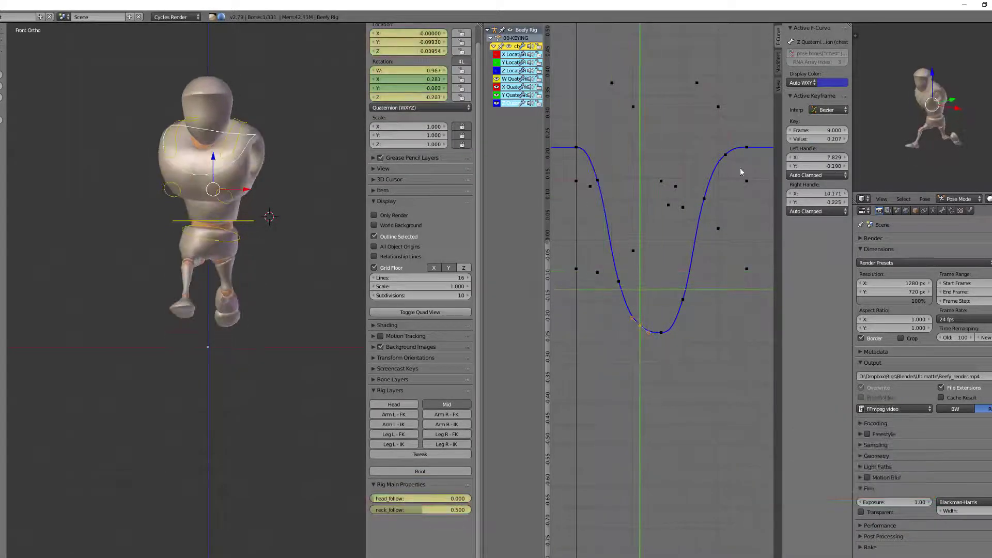
click(726, 160)
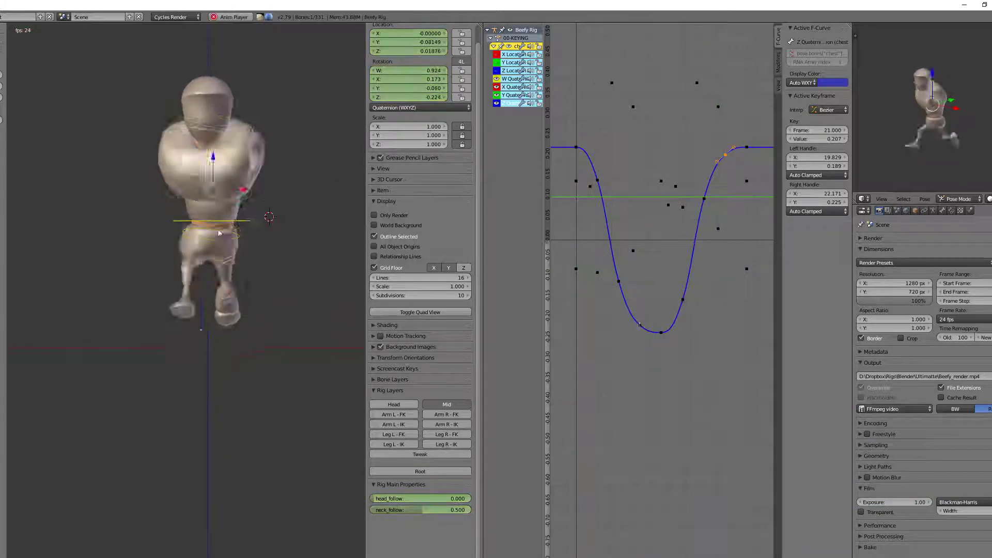
Switch to the right side view, isolate the chest's Z Location curve and inspect the pose at frame 6
key(KP_3)
click(606, 90)
middle_drag(606, 91, 605, 214)
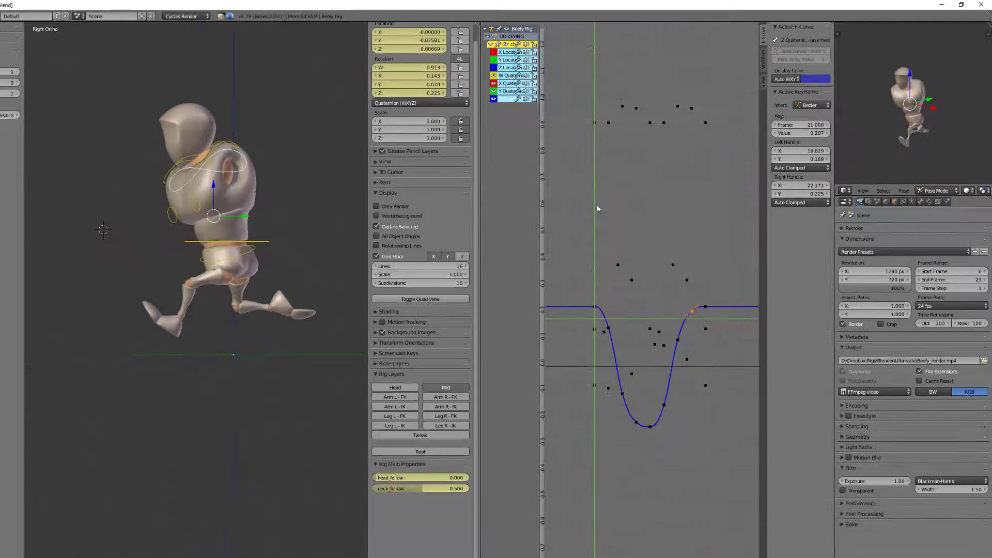
scroll(602, 204, up, 3)
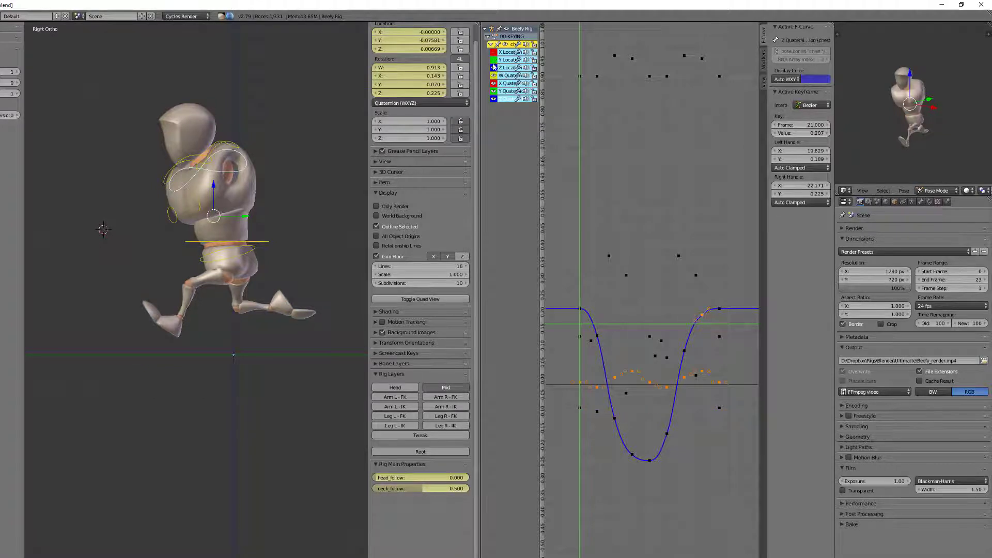
right_click(581, 385)
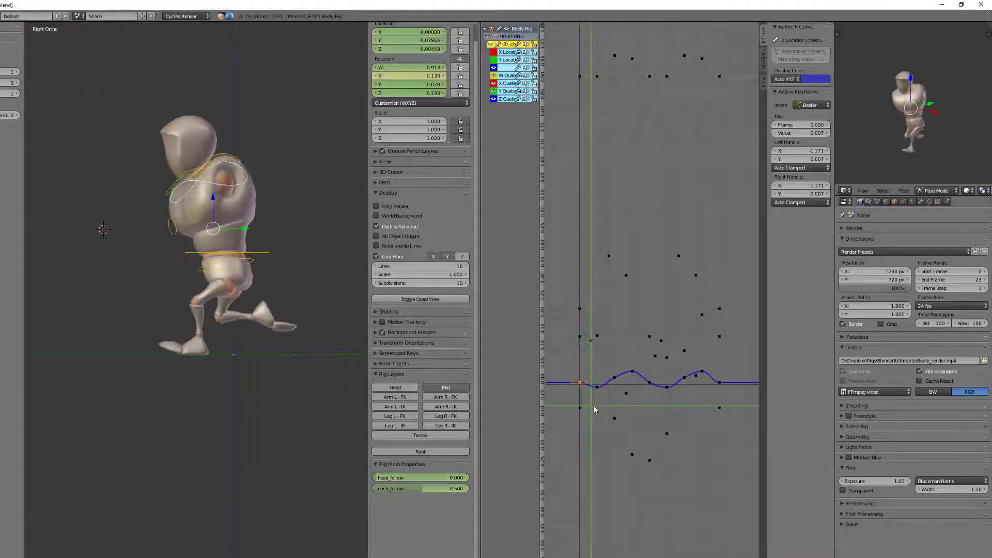
drag(599, 406, 614, 405)
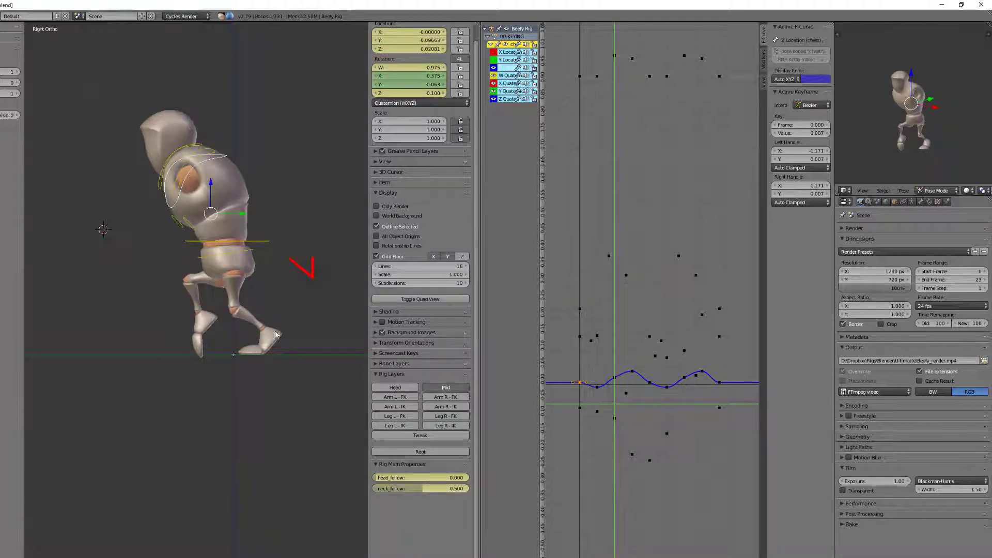
scroll(275, 329, up, 4)
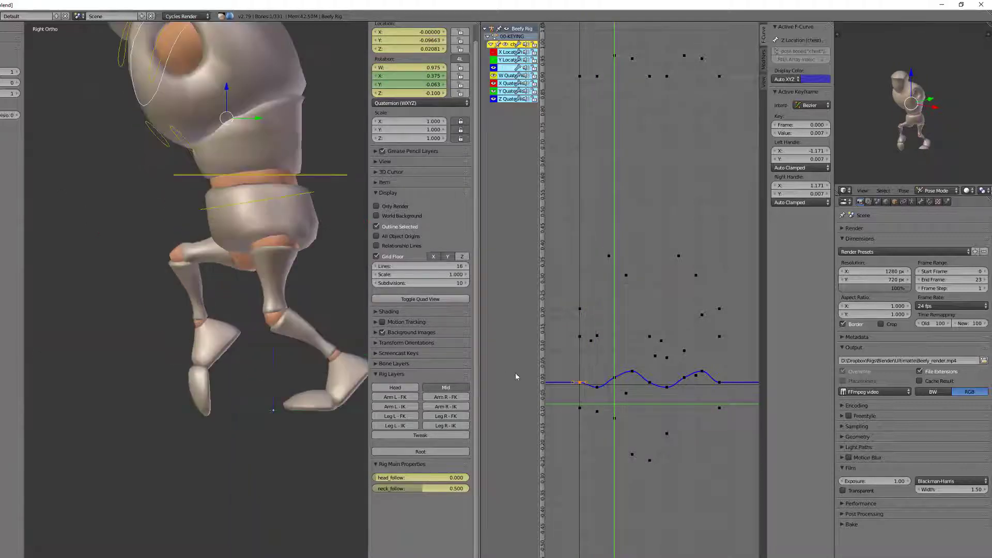
Try raising the chest's Z Location keyframe at frame 6 to about 0.048
right_click(614, 379)
key(g)
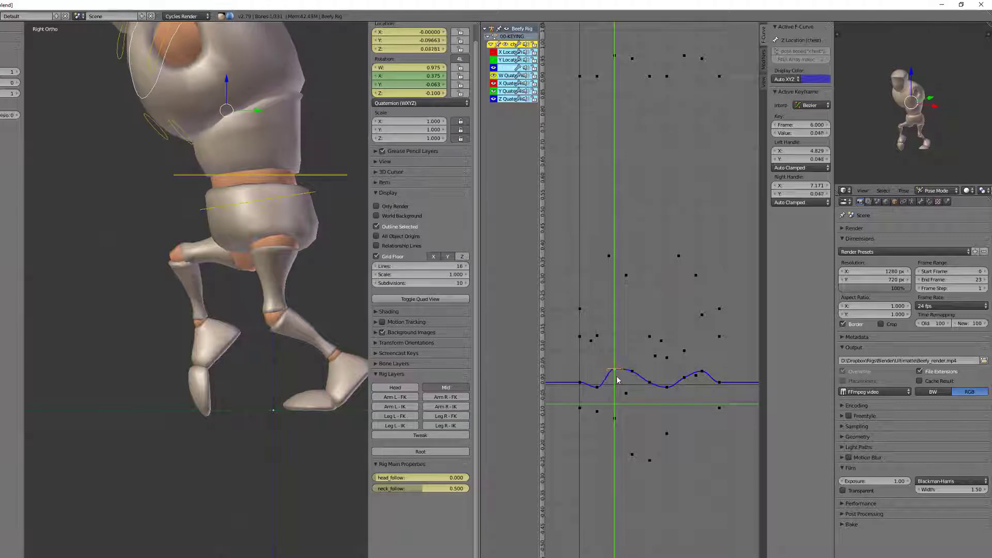
click(617, 393)
scroll(600, 377, down, 4)
scroll(279, 289, down, 2)
shift+middle_drag(268, 280, 289, 310)
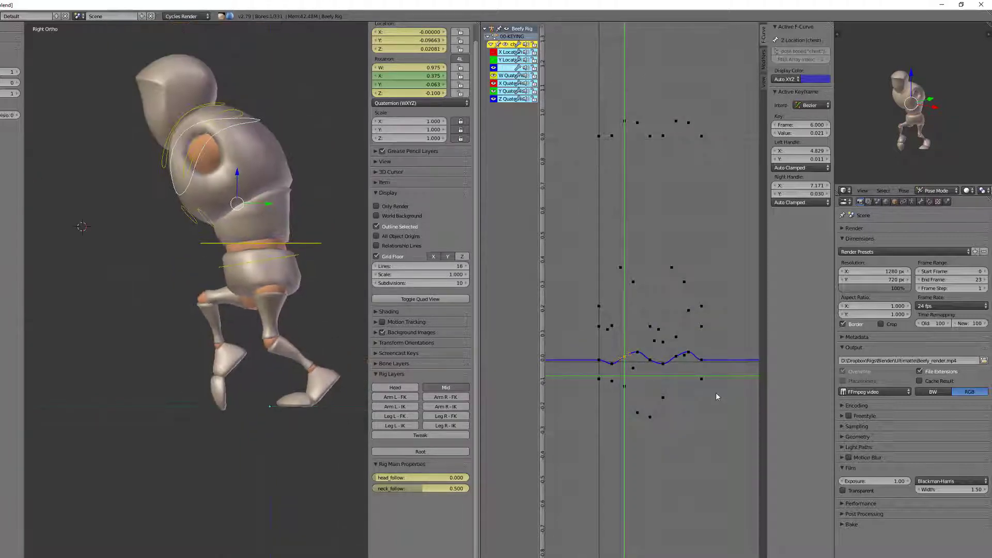
Move the chest's Z Location keyframe from frame 3 to frame 5 and lower it to about -0.012
scroll(715, 392, up, 4)
middle_drag(621, 404, 677, 339)
scroll(678, 339, up, 8)
drag(630, 351, 679, 376)
right_click(658, 356)
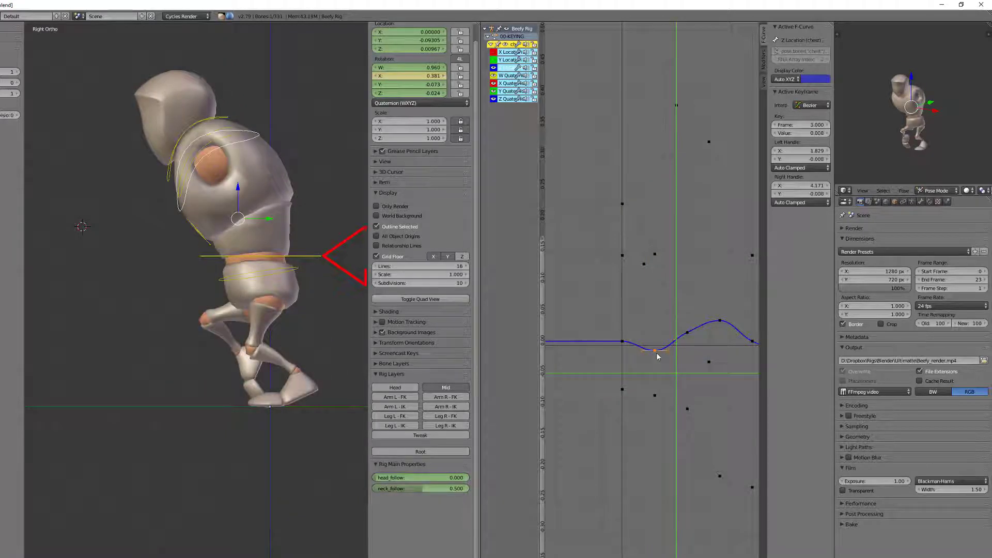
right_drag(658, 356, 676, 361)
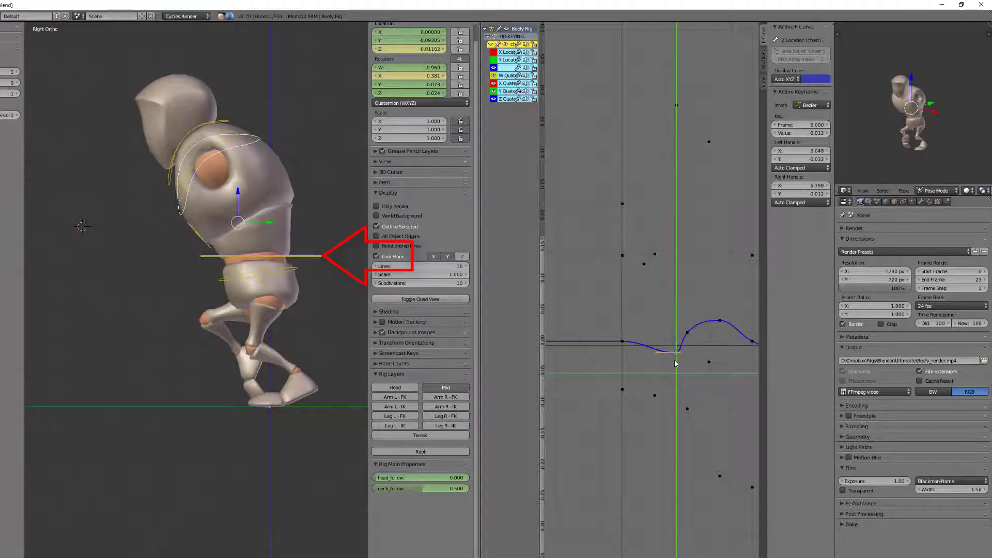
Raise the chest's Z Location keyframe at frame 12 to about 0.038 and delete the keyframes at frames 6 and 9
middle_drag(646, 357, 611, 348)
drag(610, 347, 722, 350)
middle_drag(722, 350, 675, 339)
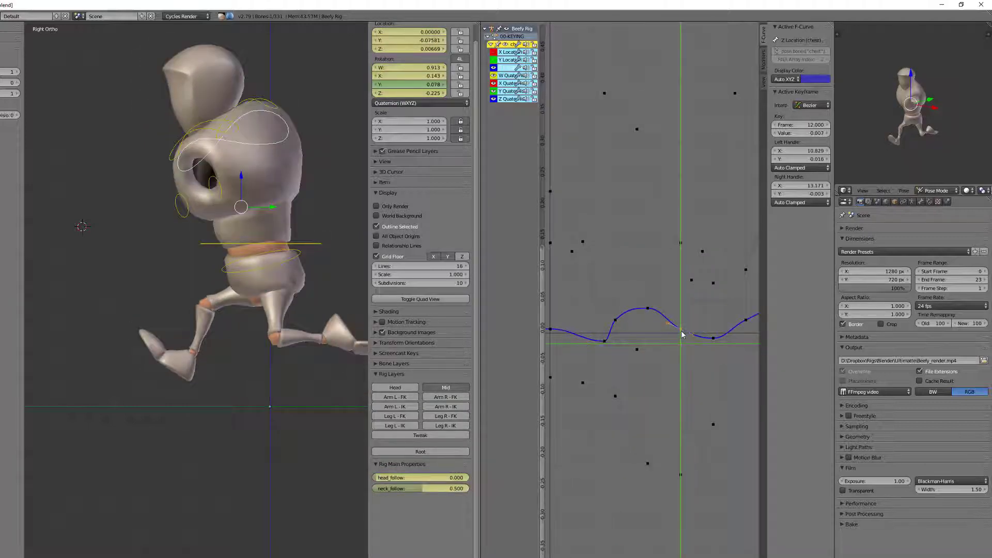
drag(682, 335, 684, 314)
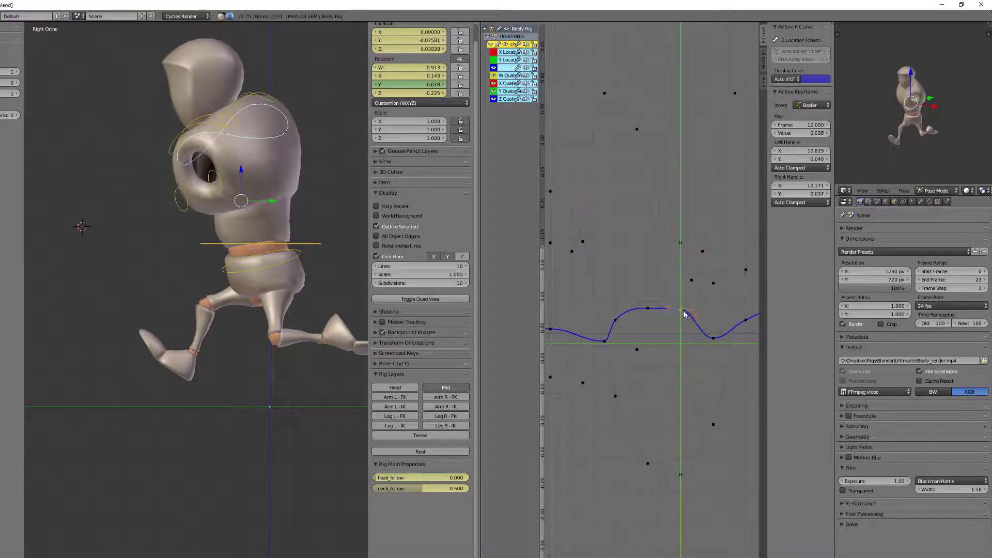
right_click(648, 309)
key(x)
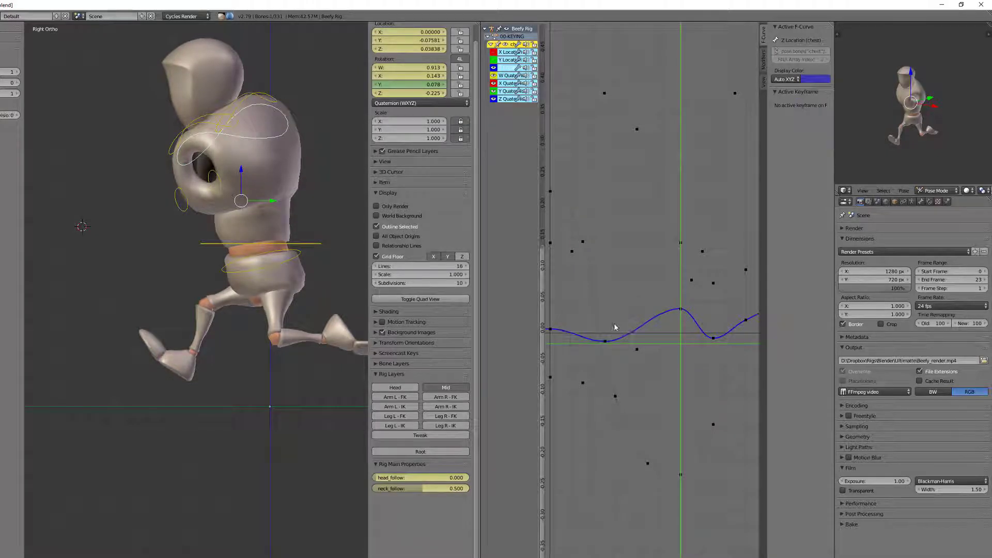
Raise the chest's Z Location keyframe at frame 12 to about 0.055
scroll(615, 327, down, 2)
middle_drag(616, 338, 633, 324)
drag(588, 331, 694, 343)
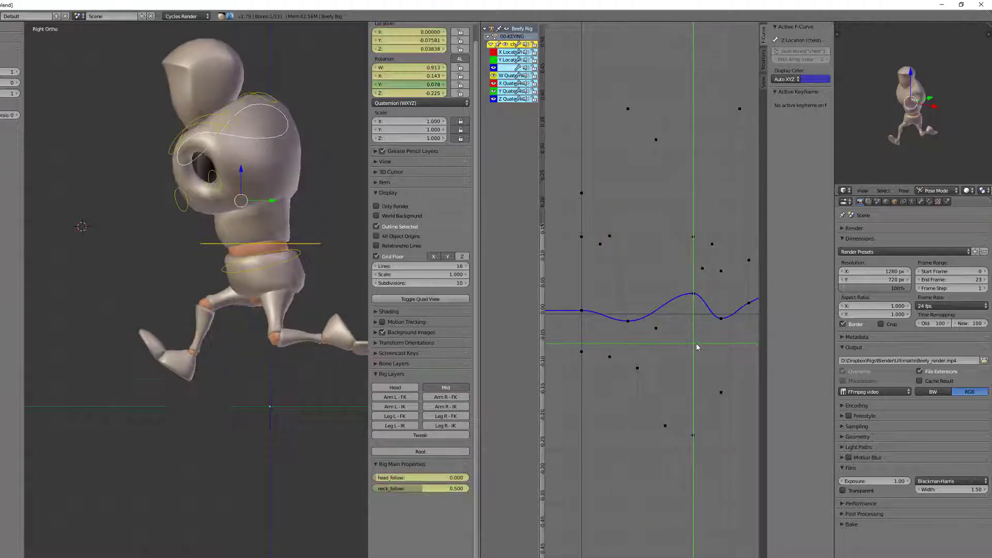
right_click(694, 292)
key(g)
click(699, 293)
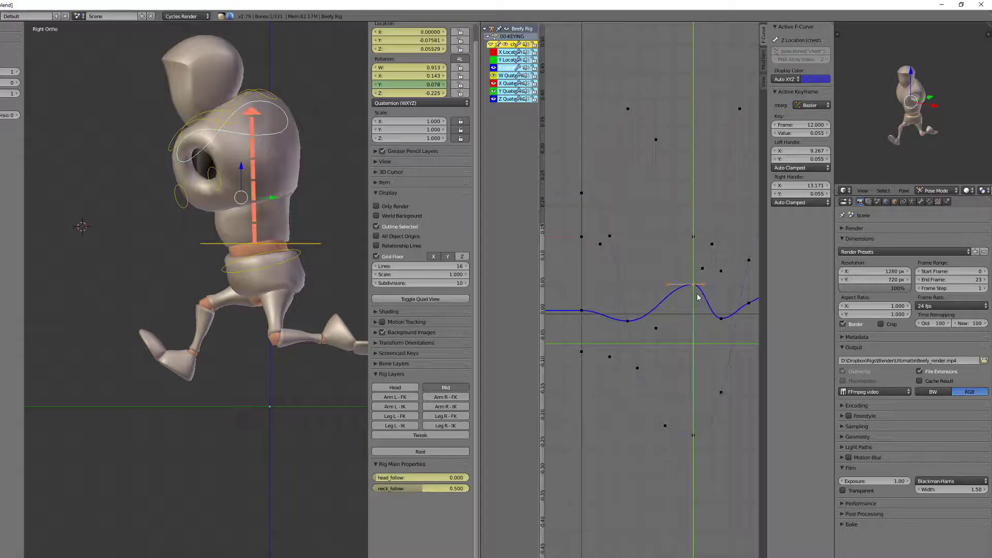
Duplicate the chest's Z Location low keyframe from frame 5 to frame 17
middle_drag(661, 330, 629, 312)
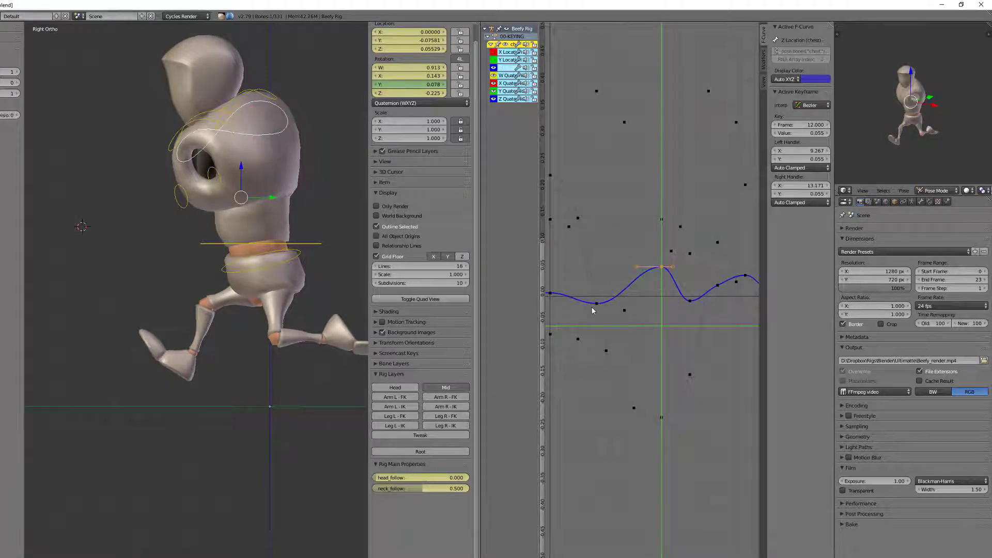
drag(596, 309, 704, 341)
key(2)
key(Return)
Delete the chest's Z Location keyframes at frames 15, 18 and 21
right_click(688, 301)
key(x)
drag(679, 304, 733, 320)
middle_drag(734, 323, 685, 322)
right_click(667, 285)
shift+right_click(698, 275)
key(x)
click(613, 273)
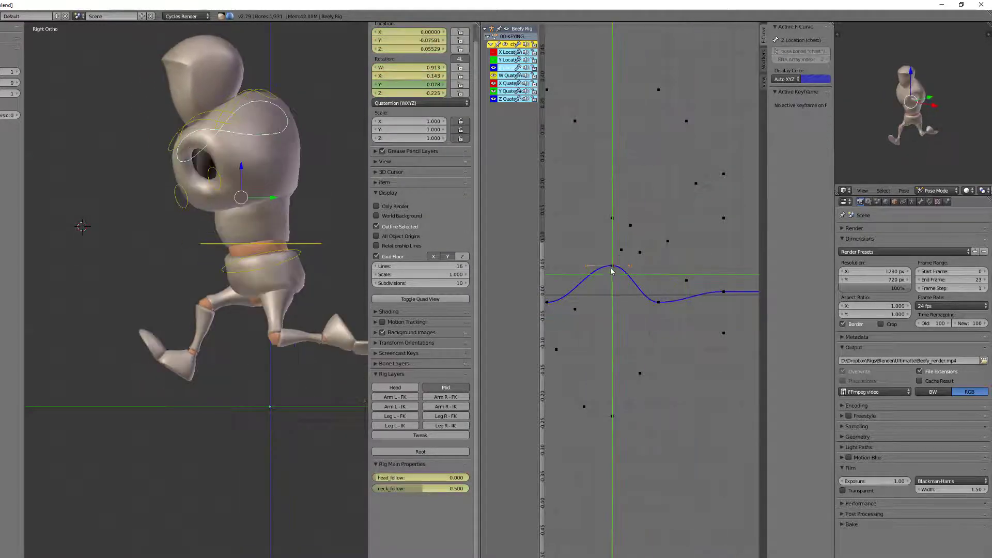
Copy the chest's 0.055 Z Location peak from frame 12 to frames 0 and 24 and play back the cycle
right_click(614, 266)
drag(692, 313, 722, 319)
key(shift+d)
key(1)
scroll(662, 286, down, 2)
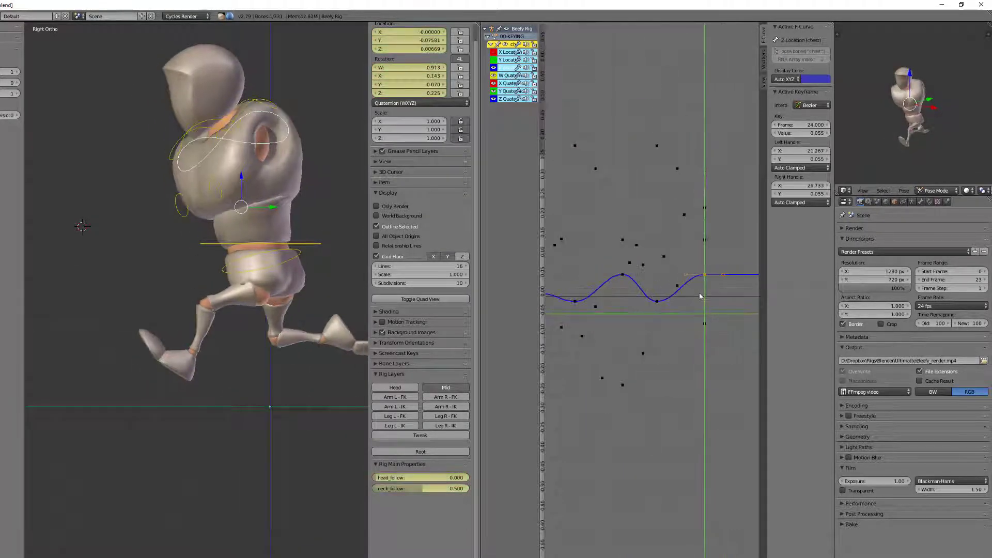
key(alt+a)
key(alt+a)
Duplicate the chest's Z Location keyframe from frame 12 to frame 14 and raise the copy to about 0.061
drag(615, 318, 655, 309)
scroll(653, 300, up, 3)
right_click(642, 268)
key(shift+d)
click(652, 270)
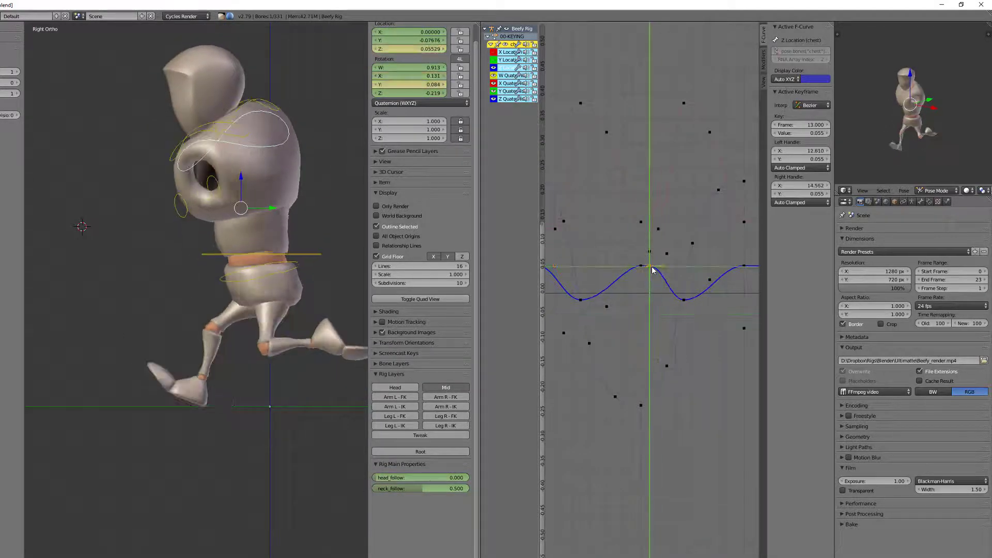
key(g)
click(659, 269)
Duplicate the chest's Z Location keyframe from frame 17 to frame 19 and lower the copy to about -0.024
drag(651, 278, 693, 295)
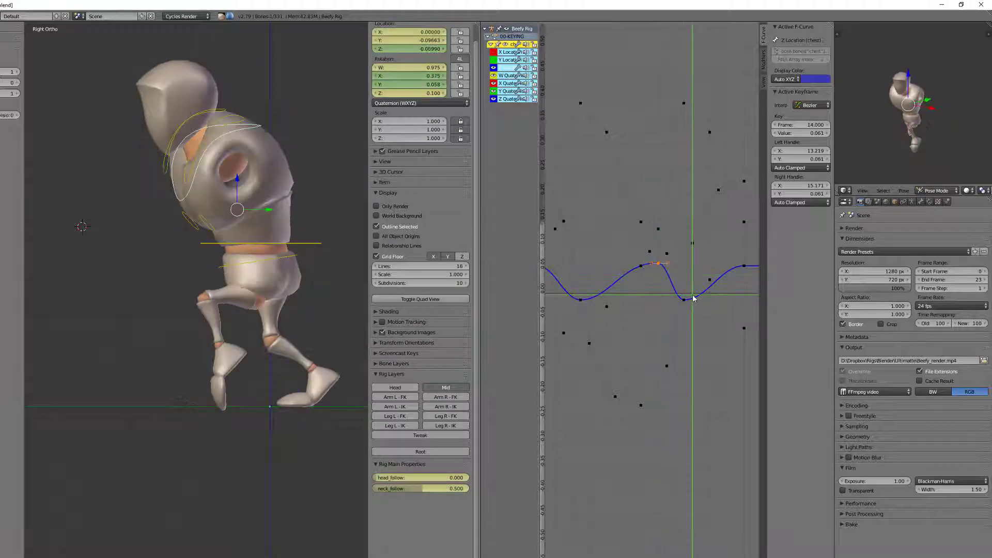
right_drag(693, 307, 699, 306)
click(699, 307)
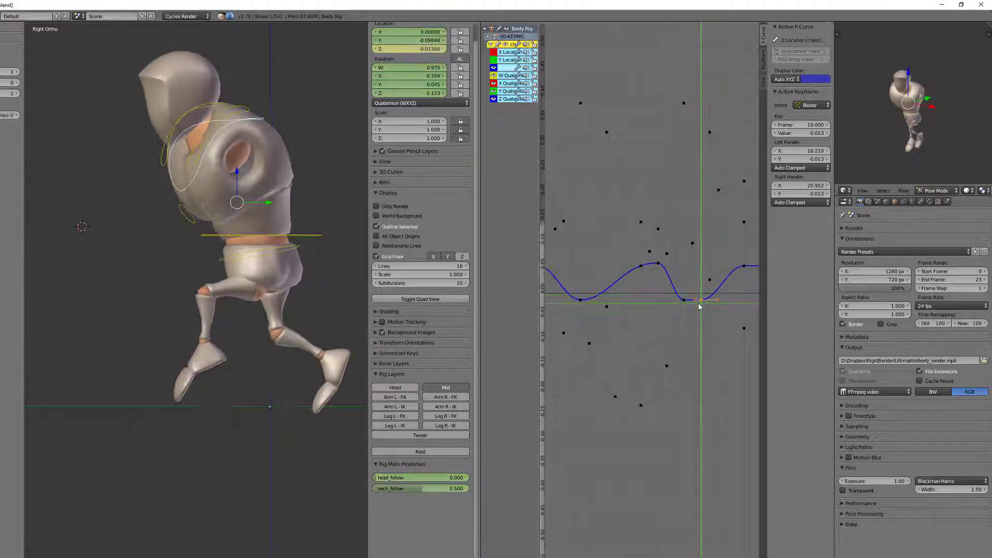
drag(700, 310, 745, 304)
scroll(719, 269, down, 3)
click(704, 303)
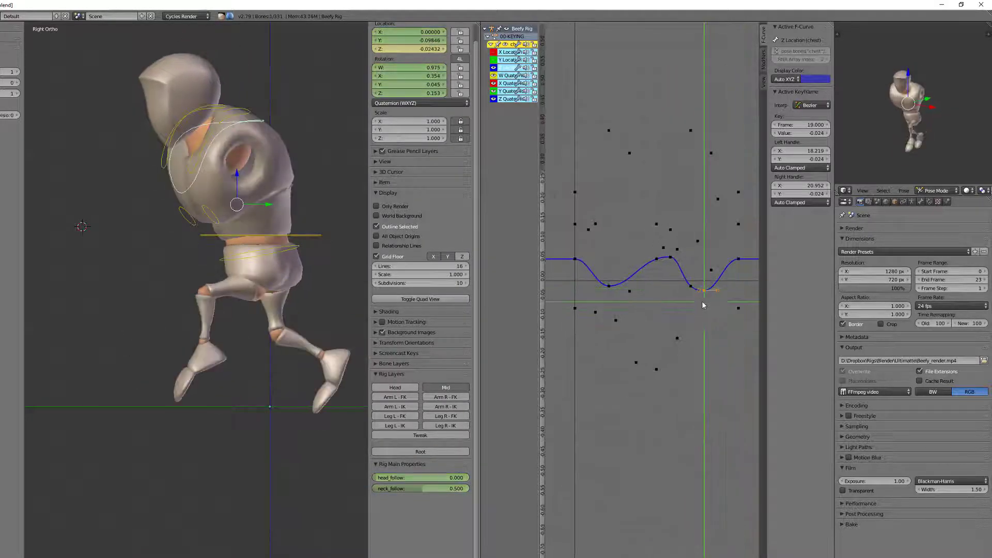
Repeat the extra Z Location keyframes at frames 2 and 7, slope the frame 0 handles and copy that keyframe to frame 24
click(611, 310)
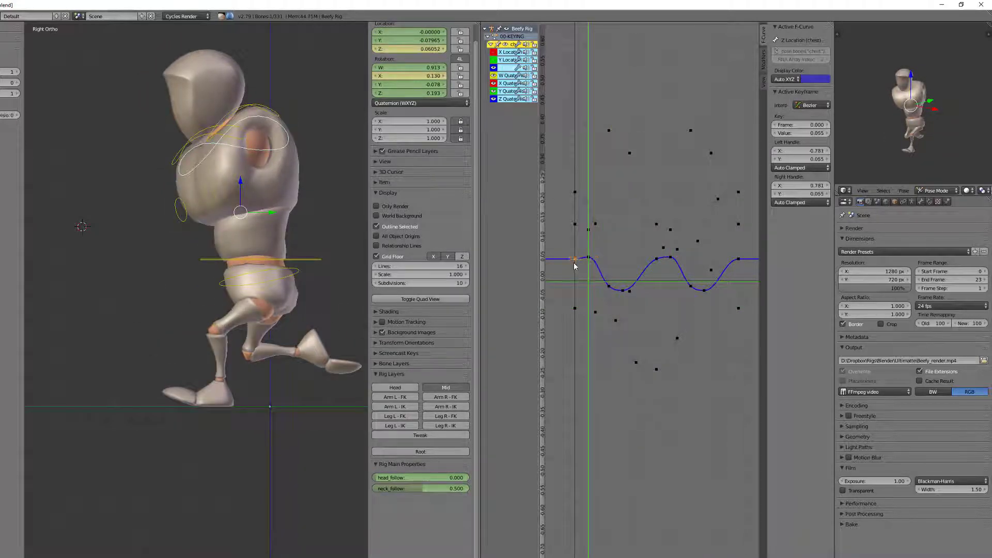
scroll(591, 278, up, 4)
middle_drag(590, 278, 614, 276)
scroll(633, 279, down, 6)
key(shift+d)
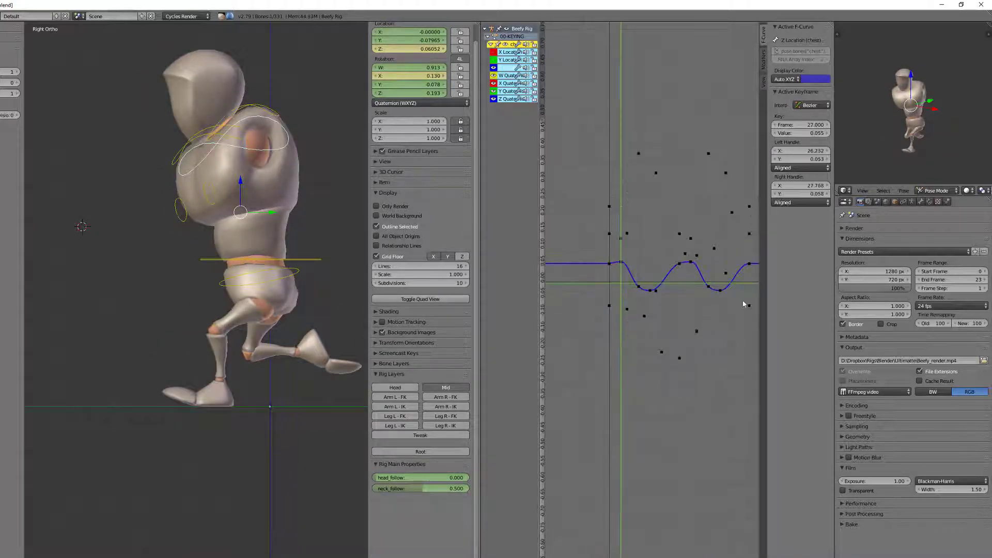
Play back and scrub through the run cycle from the right and left side views to check the chest's motion
key(alt+a)
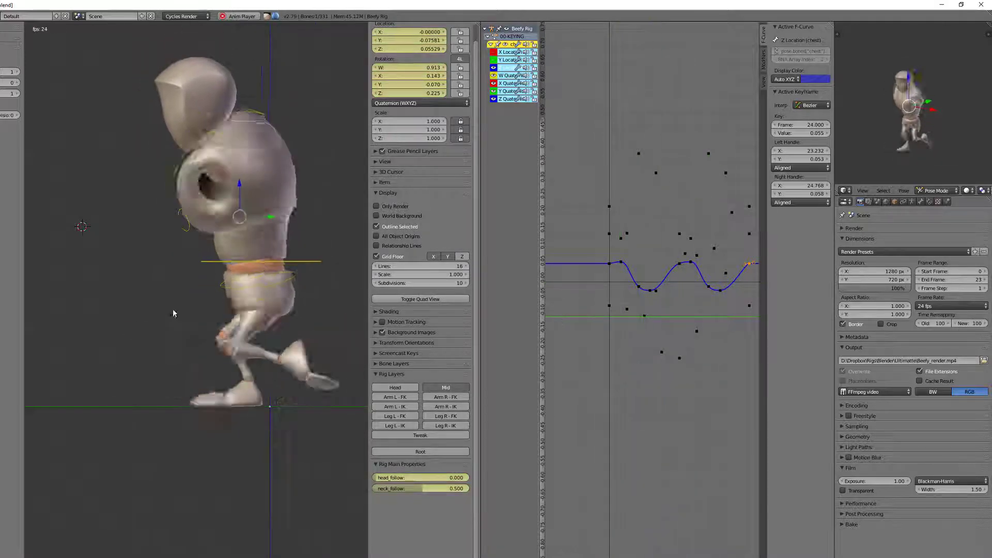
key(alt+a)
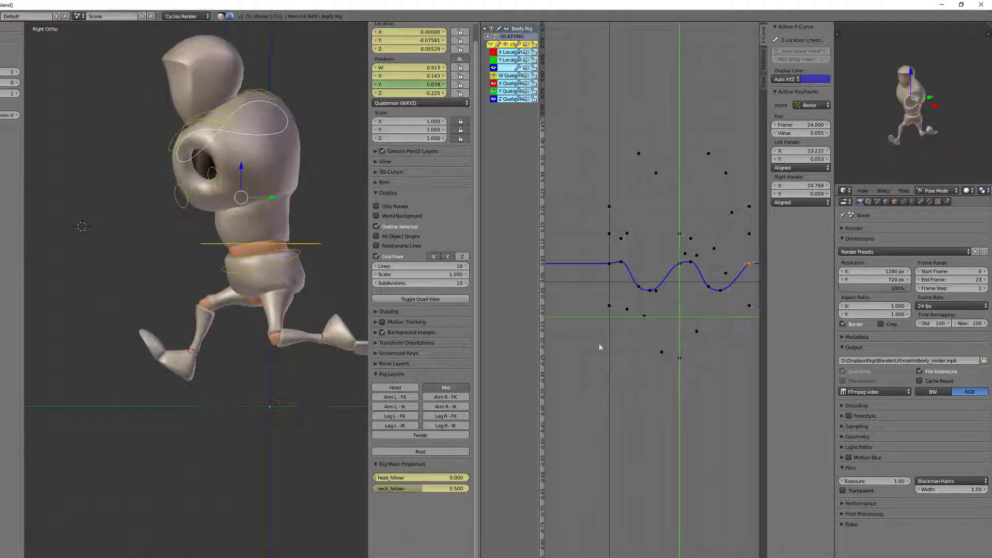
drag(673, 341, 749, 314)
scroll(651, 363, up, 3)
middle_drag(726, 334, 663, 375)
drag(634, 349, 658, 351)
key(alt+a)
key(ctrl+KP_3)
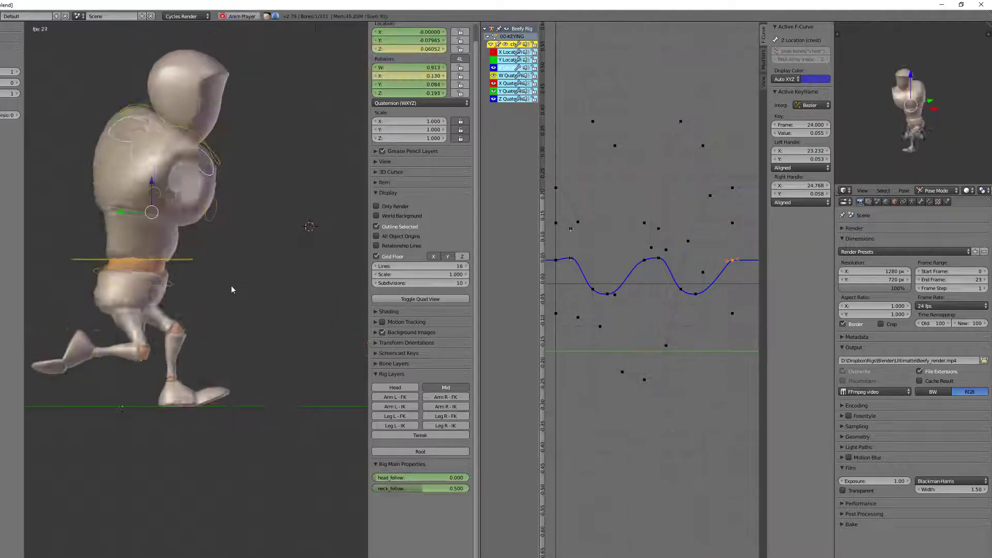
key(alt+a)
drag(588, 237, 556, 250)
key(alt+a)
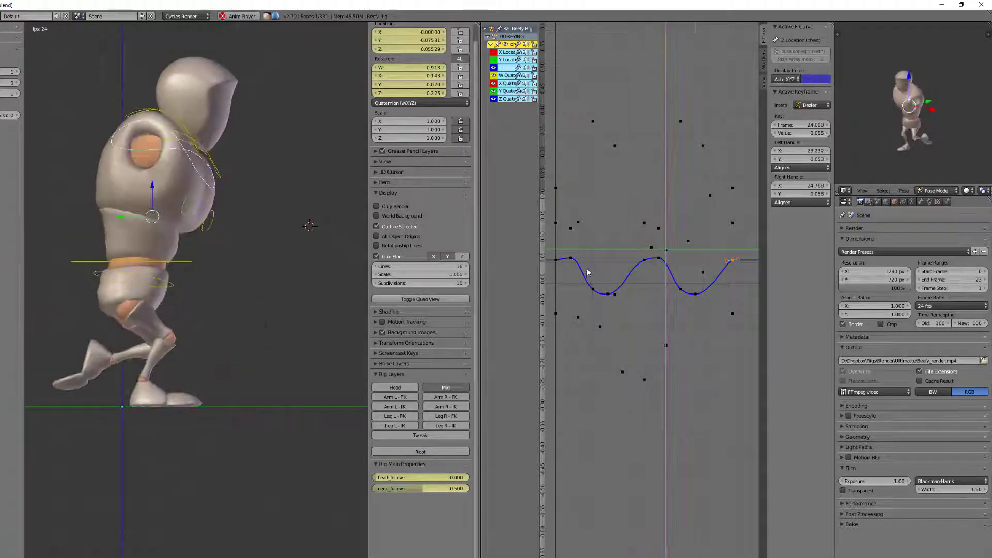
Rotate the handles of the chest's X Quaternion Rotation keyframes at frames 8 and 20, lower both to about 0.313 and play back
drag(669, 268, 642, 236)
right_click(660, 227)
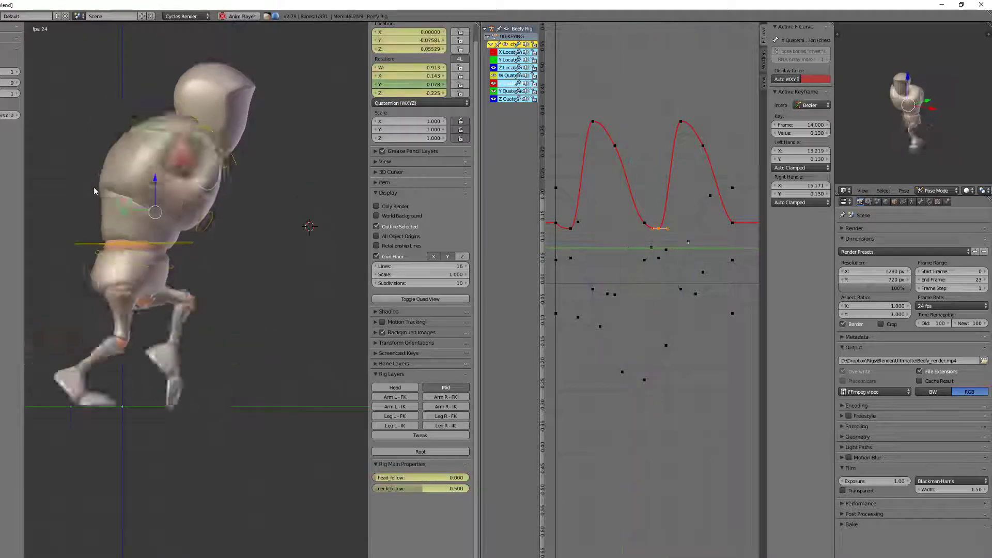
key(alt+a)
drag(603, 292, 615, 295)
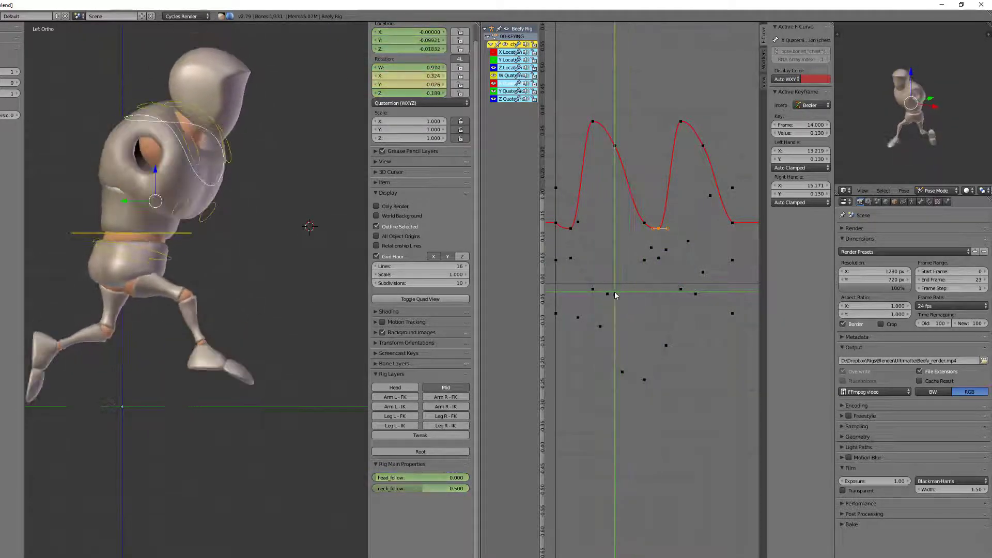
shift+right_click(705, 148)
key(r)
click(692, 192)
key(g)
click(692, 231)
key(alt+a)
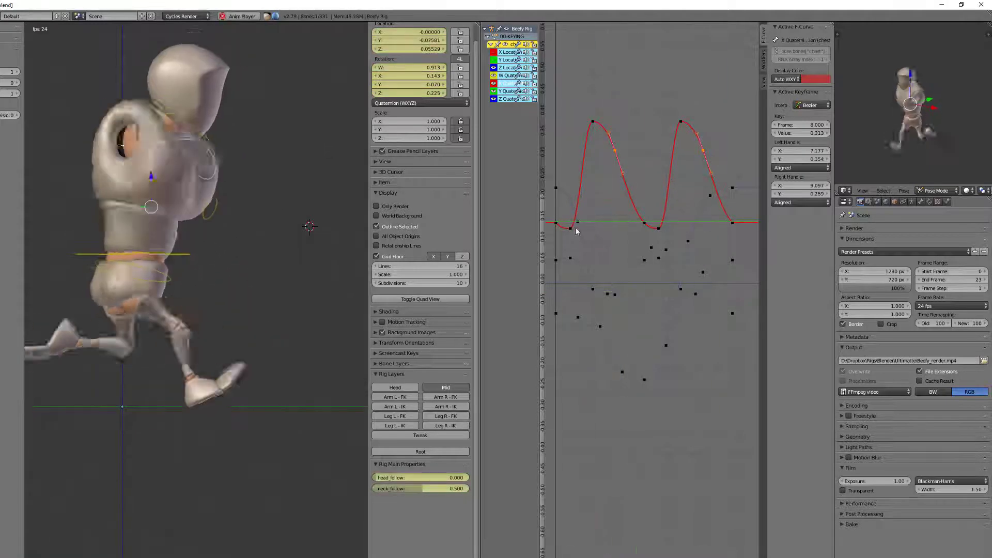
scroll(587, 234, down, 1)
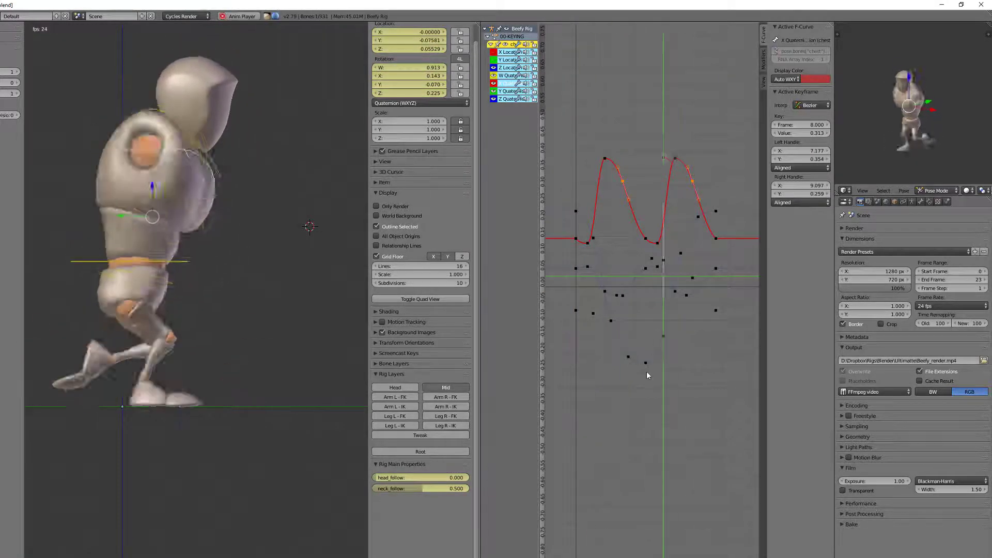
Reveal all of the chest's curves again and isolate its Y Location curve for editing
key(alt+a)
key(alt+h)
key(a)
scroll(618, 317, up, 4)
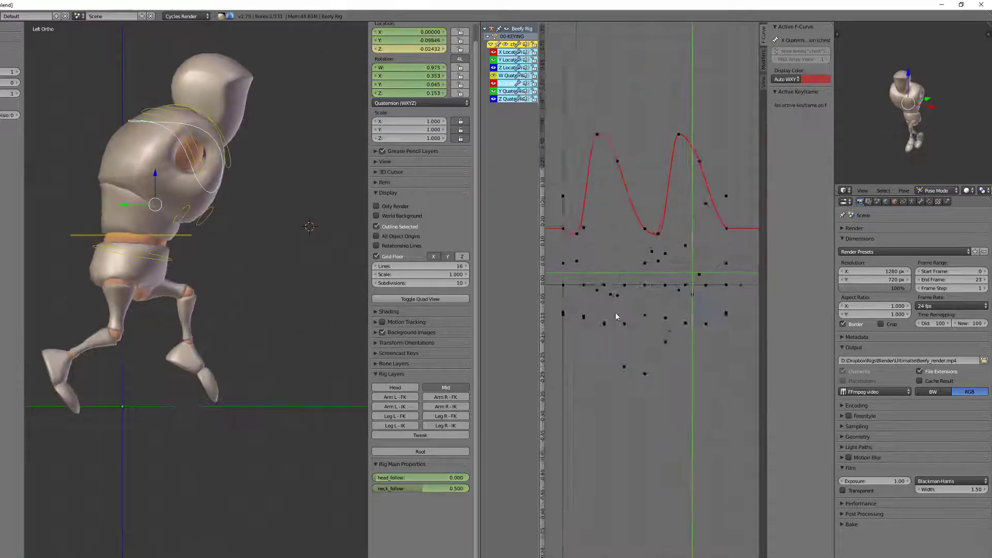
click(596, 324)
right_click(597, 329)
middle_drag(597, 332, 646, 276)
mouse_move(645, 280)
mouse_down()
mouse_move(612, 290)
mouse_move(649, 296)
mouse_move(641, 297)
mouse_up()
ctrl+alt+right_click(670, 273)
key(shift+h)
Thin out the early Y Location keyframes, leaving a dip at frame 7 and a peak of about -0.059 at frame 14
scroll(671, 273, up, 4)
middle_drag(652, 284, 669, 284)
drag(654, 290, 742, 269)
scroll(665, 266, up, 2)
middle_drag(742, 269, 667, 296)
drag(668, 295, 688, 278)
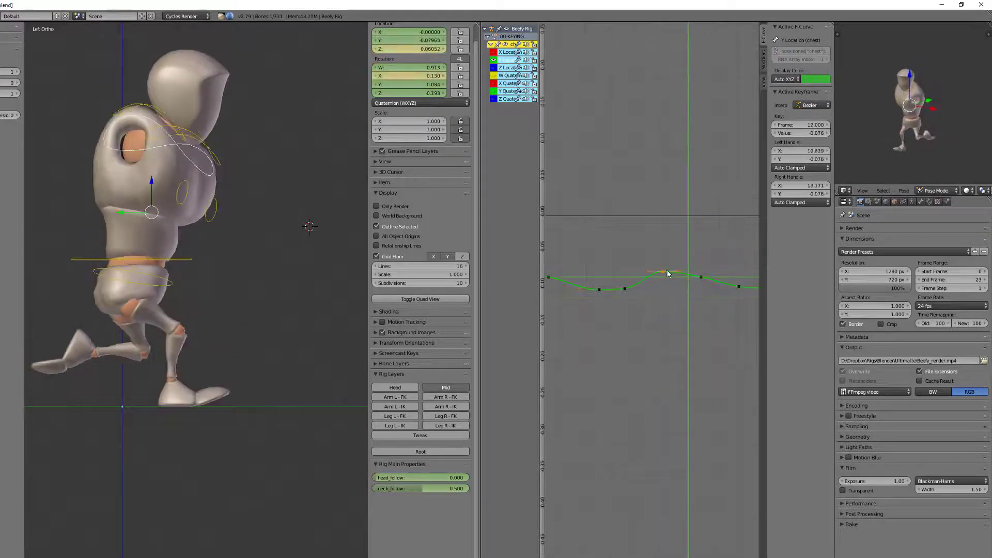
shift+right_click(701, 278)
key(Delete)
scroll(672, 294, down, 3)
middle_drag(661, 303, 680, 266)
right_click(612, 236)
key(Delete)
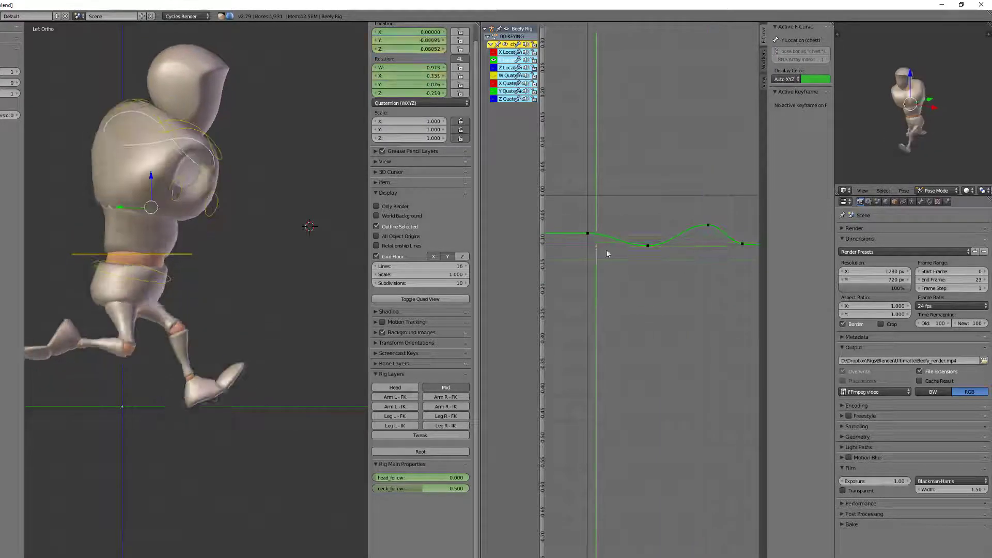
Delete the Y Location keyframes at frames 18 and 21 and copy the frame 7 dip to frame 19
drag(595, 251, 691, 255)
middle_drag(691, 255, 619, 265)
right_click(667, 257)
shift+right_click(691, 260)
key(x)
click(691, 260)
right_click(610, 258)
drag(575, 260, 680, 265)
Play back the cycle and copy the chest's Y Location peak from frame 14 to frame 2
scroll(702, 266, down, 3)
key(alt+a)
middle_drag(677, 267, 711, 270)
scroll(700, 277, up, 2)
key(alt+a)
click(678, 227)
right_click(582, 228)
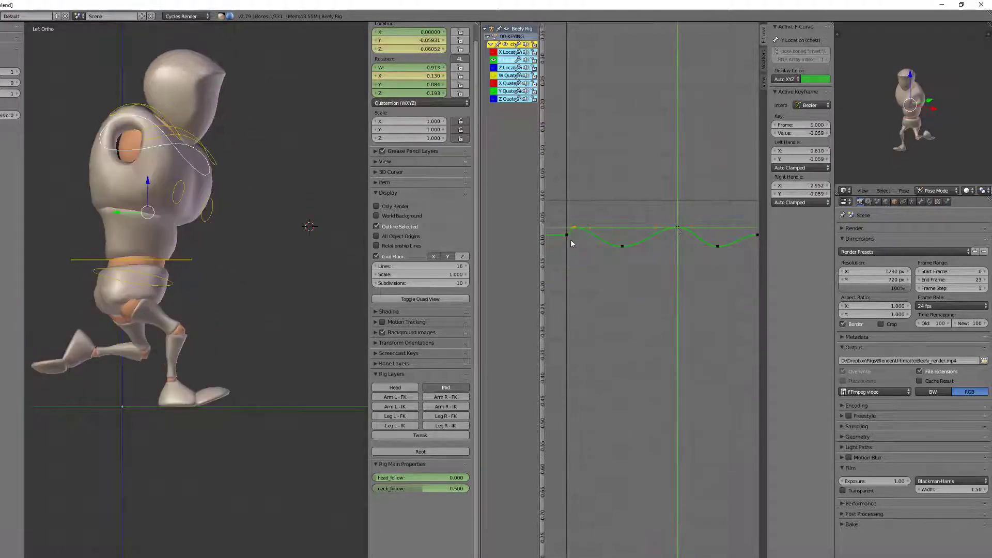
click(616, 231)
Slope the Y Location keyframe at frame 0 at about -0.069, copy it to frame 24 and play back
scroll(616, 232, down, 4)
key(shift+d)
click(721, 273)
key(alt+a)
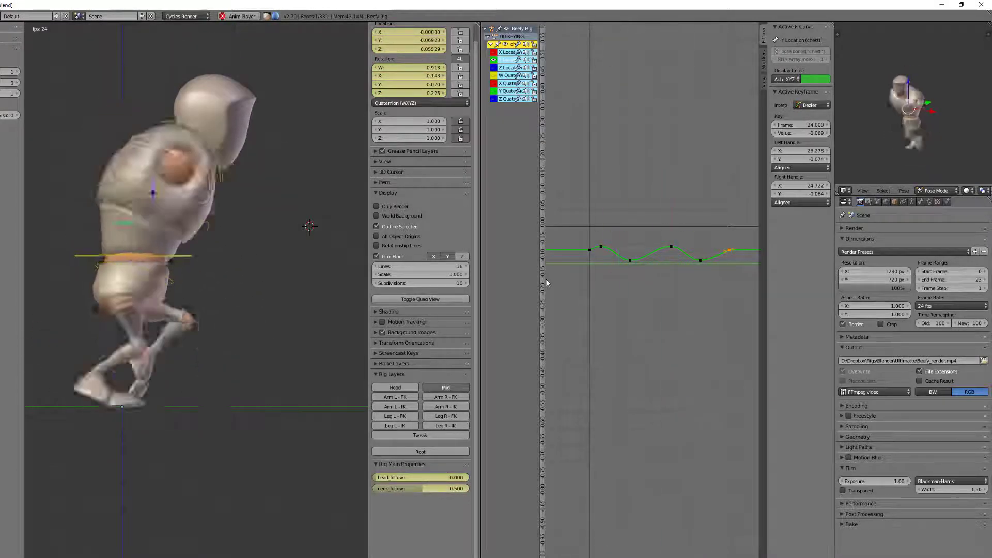
Reveal all chest curves, select the X Location curve and play back the run from the front view
key(alt+h)
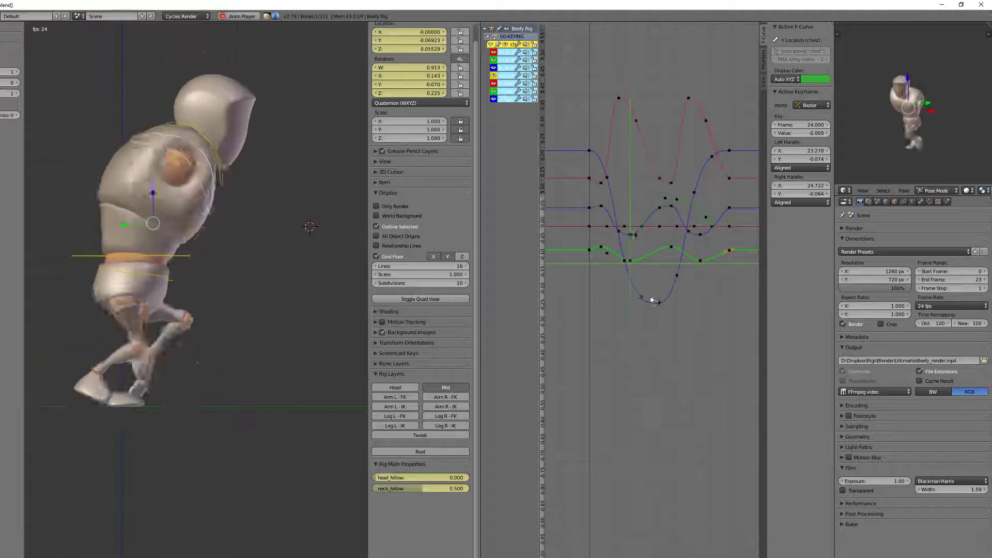
scroll(651, 299, up, 3)
right_click(617, 207)
key(alt+a)
click(568, 222)
key(KP_1)
key(alt+a)
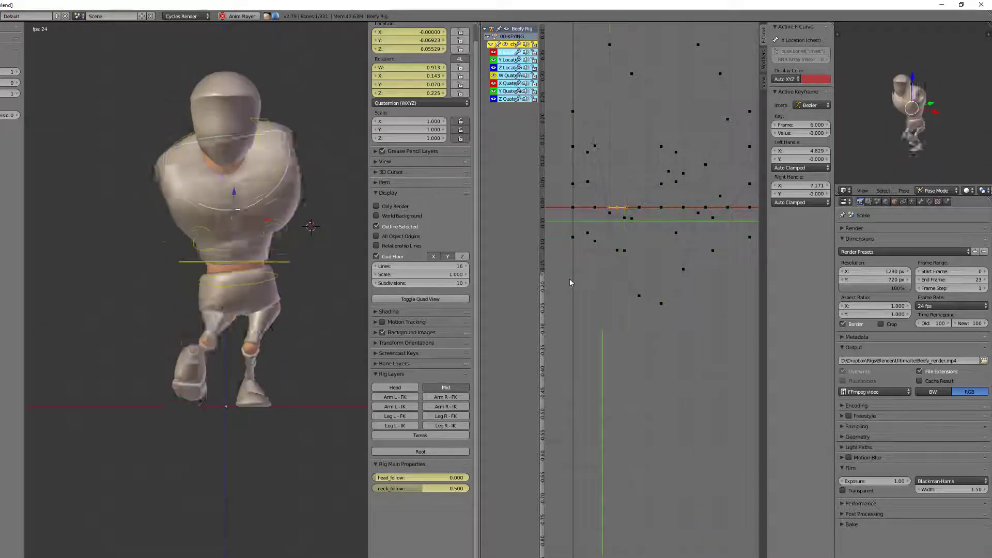
key(alt+a)
Move the X Location keyframe from frame 3 down to frame 2, and the frame 15 one up to about 0.009 at frame 14
drag(576, 241, 593, 241)
scroll(591, 207, up, 5)
middle_drag(591, 207, 635, 255)
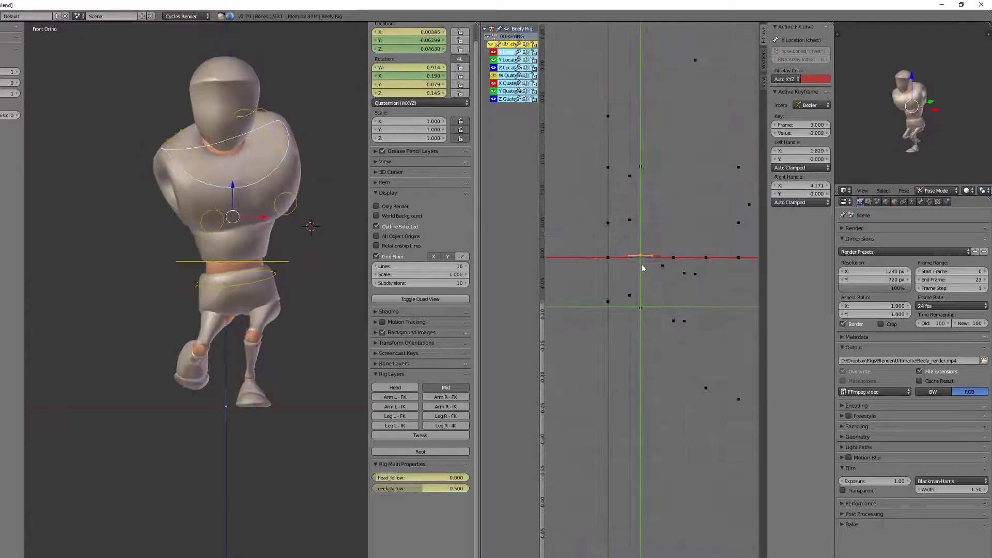
drag(640, 282, 740, 287)
middle_drag(744, 288, 680, 254)
drag(680, 253, 578, 251)
middle_drag(577, 251, 613, 250)
key(g)
click(603, 250)
drag(603, 250, 729, 272)
middle_drag(730, 275, 695, 249)
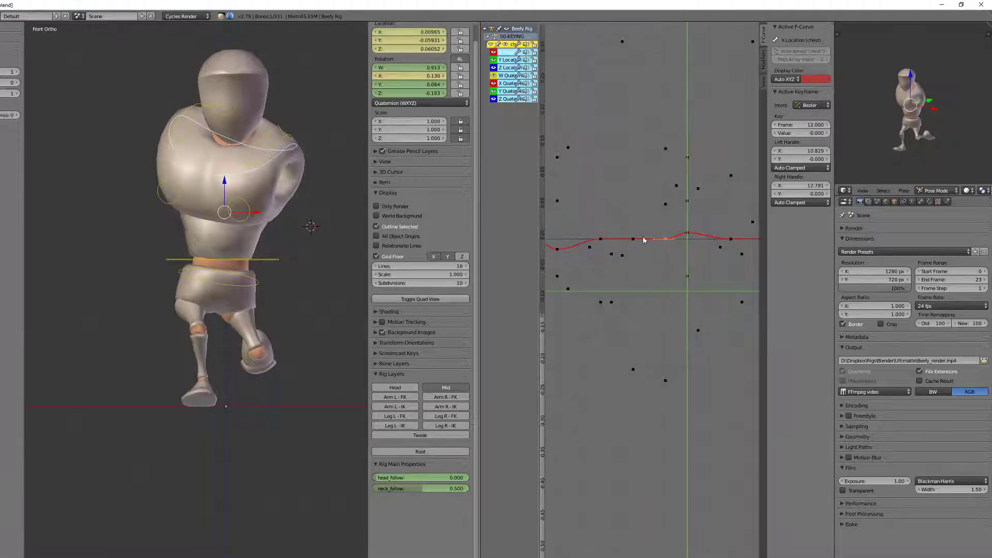
Delete the chest's X Location keyframes at frames 6, 9, 12, 18 and 21
shift+right_click(633, 239)
shift+right_click(601, 239)
key(Delete)
middle_drag(603, 245, 644, 232)
drag(605, 265, 729, 269)
scroll(672, 258, down, 4)
middle_drag(704, 268, 630, 262)
right_click(701, 244)
shift+right_click(724, 243)
key(Delete)
Lower the X Location keyframe at frame 0 to about -0.013, slope its handles, copy it to frame 24 and play back
scroll(615, 268, up, 2)
scroll(667, 245, down, 3)
right_click(575, 240)
drag(672, 245, 548, 272)
scroll(572, 261, up, 3)
scroll(594, 260, down, 2)
right_click(745, 252)
key(alt+a)
key(alt+a)
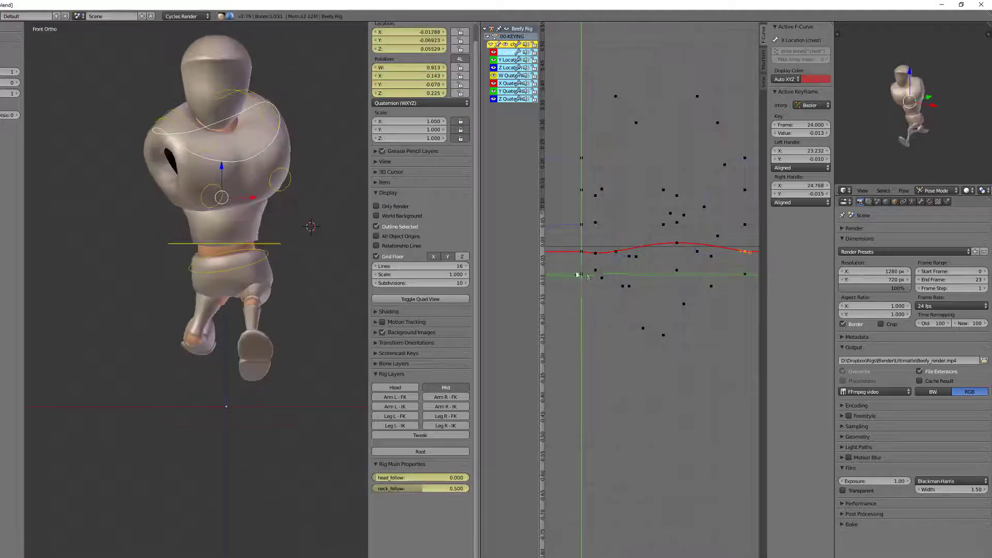
Copy the X Location extremes to frame 4 and frame 16 at about 0.018, lower frames 0 and 24 to -0.017 and play back
right_click(595, 263)
drag(605, 274, 670, 268)
scroll(642, 254, up, 4)
right_drag(678, 243, 708, 216)
scroll(623, 240, down, 2)
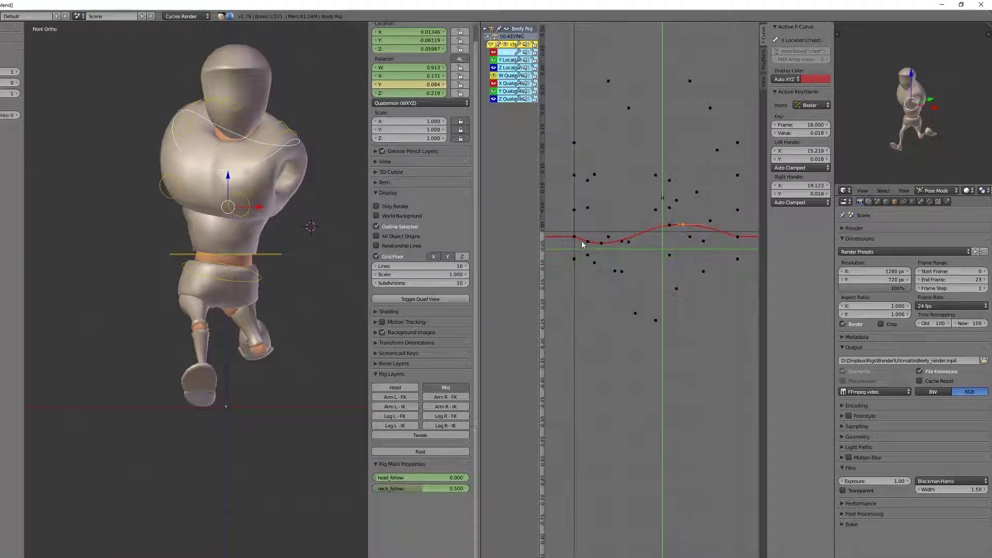
key(alt+a)
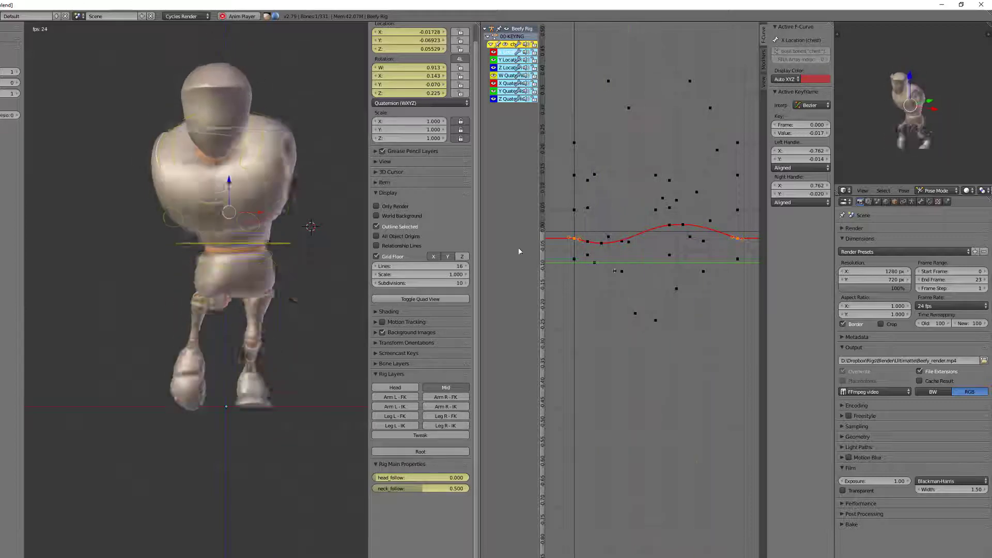
key(Escape)
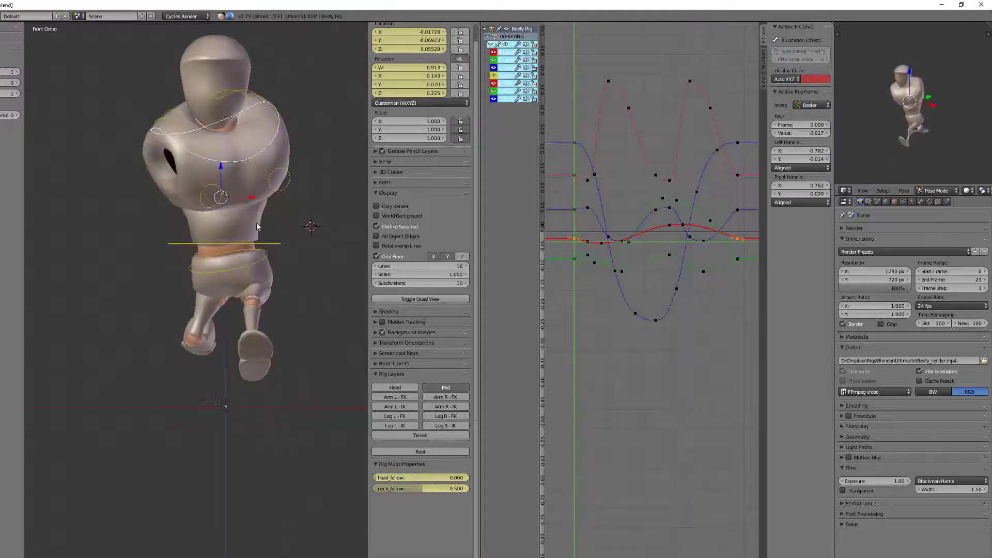
Show the Head bone layer instead of Mid, select the neck bone and view the rig from the right side
click(434, 388)
right_click(247, 78)
right_click(213, 132)
drag(579, 298, 542, 284)
key(KP_3)
key(a)
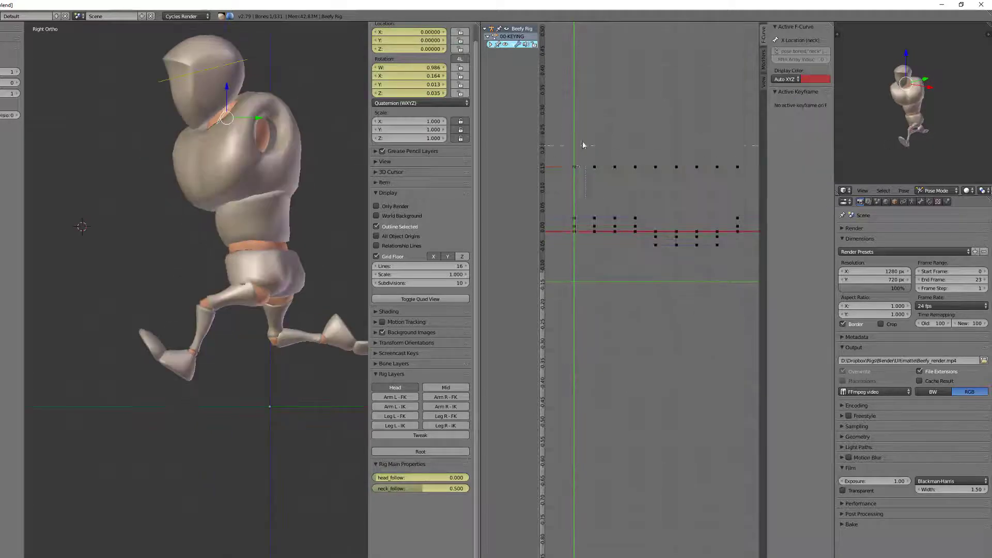
Delete all of the neck's keyframes at frames 3, 6, 15 and 18
key(b)
drag(582, 144, 628, 267)
key(b)
drag(667, 147, 706, 284)
key(x)
drag(569, 297, 605, 282)
Shape the neck's X Quaternion Rotation curve with dips of about 0.110 at frames 4 and 16 and peaks at frames 10 and 22
right_click(612, 161)
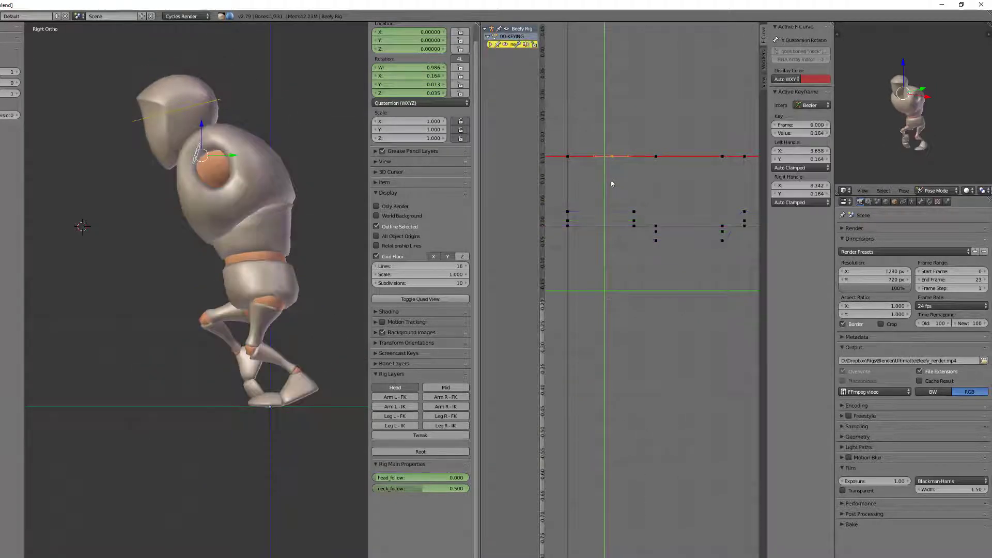
drag(612, 184, 635, 209)
key(g)
click(641, 156)
drag(622, 173, 641, 183)
key(g)
click(641, 179)
middle_drag(642, 178, 633, 227)
shift+right_click(587, 228)
drag(594, 230, 676, 279)
Set the neck's X Quaternion Rotation at frames 0 and 24 to about 0.156 with sloped handles, play back and switch to front view
right_click(736, 209)
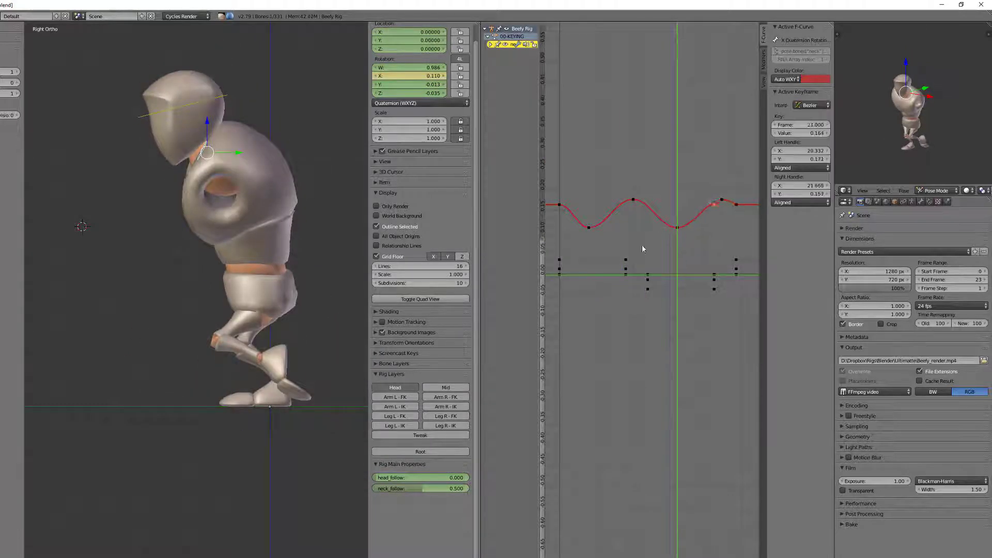
shift+right_click(739, 206)
key(g)
click(730, 229)
drag(728, 231, 549, 264)
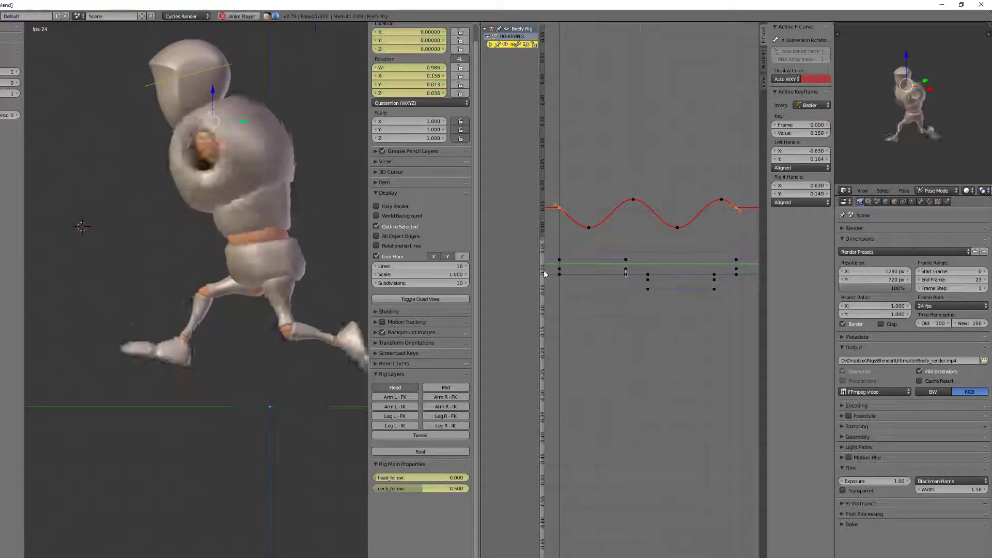
key(alt+a)
key(KP_1)
scroll(650, 281, up, 2)
scroll(650, 282, down, 4)
middle_drag(649, 282, 657, 247)
right_click(656, 247)
click(656, 245)
key(g)
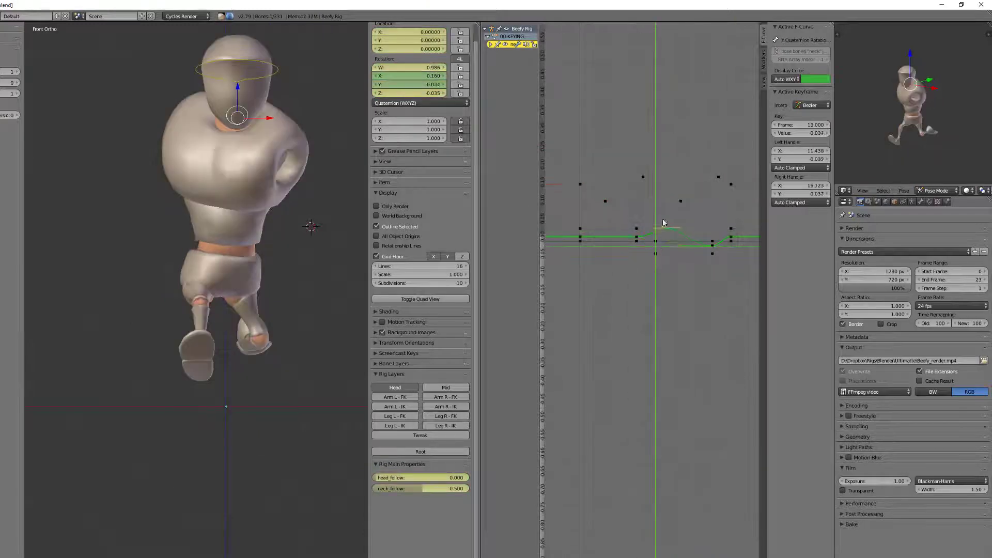
right_click(655, 258)
right_click(657, 246)
shift+right_click(712, 244)
key(x)
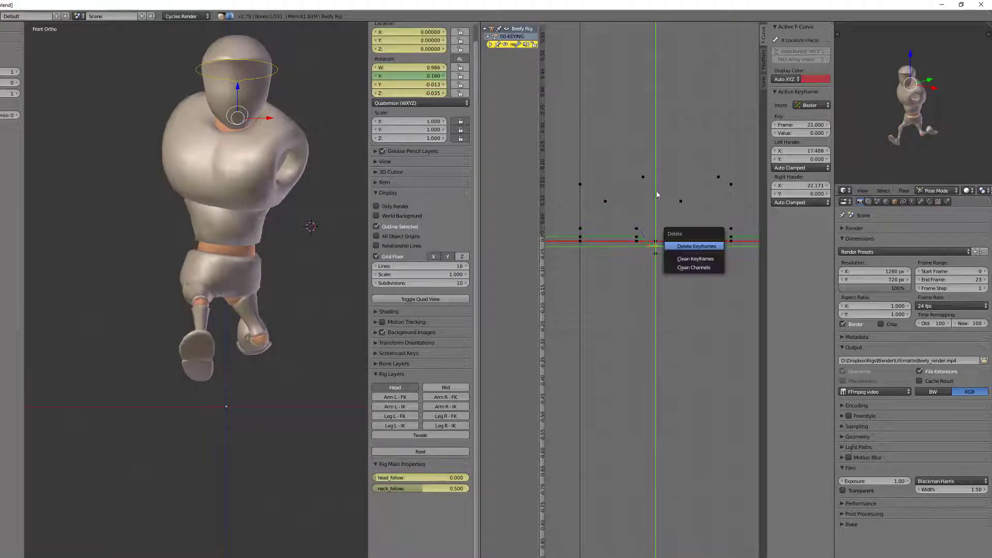
Flatten the neck's Y Quaternion Rotation curve to 0, deleting its keyframes at frames 9, 12 and 21
right_click(658, 246)
shift+right_click(713, 246)
key(x)
key(Return)
right_click(580, 236)
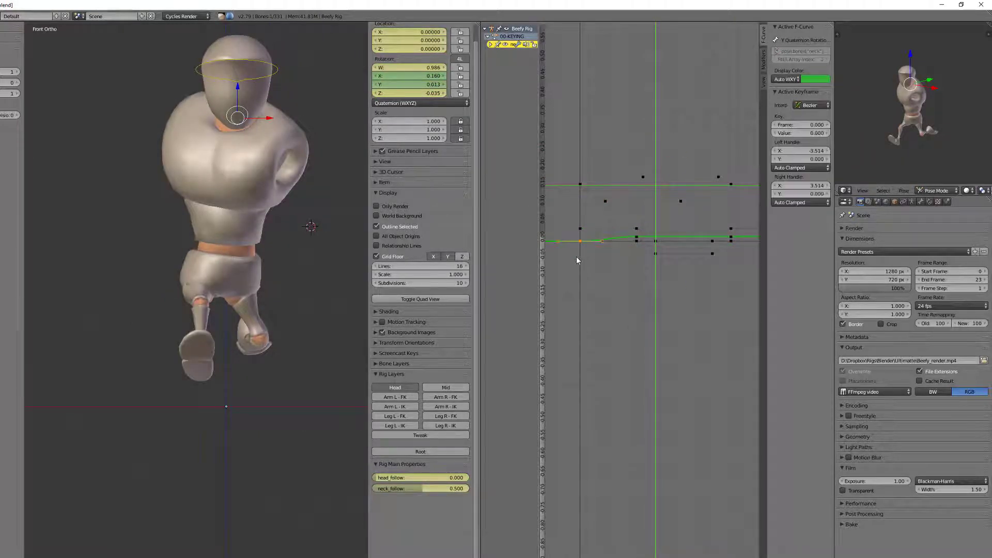
click(726, 275)
right_click(637, 238)
key(x)
key(Return)
Place Z Quaternion Rotation peaks of about 0.044 at frames 3 and 15 around a frame 10 dip, and delete the frame 21 keyframe
mouse_move(590, 241)
mouse_down()
mouse_move(580, 239)
mouse_move(593, 240)
mouse_up()
scroll(593, 238, up, 3)
right_click(634, 213)
key(g)
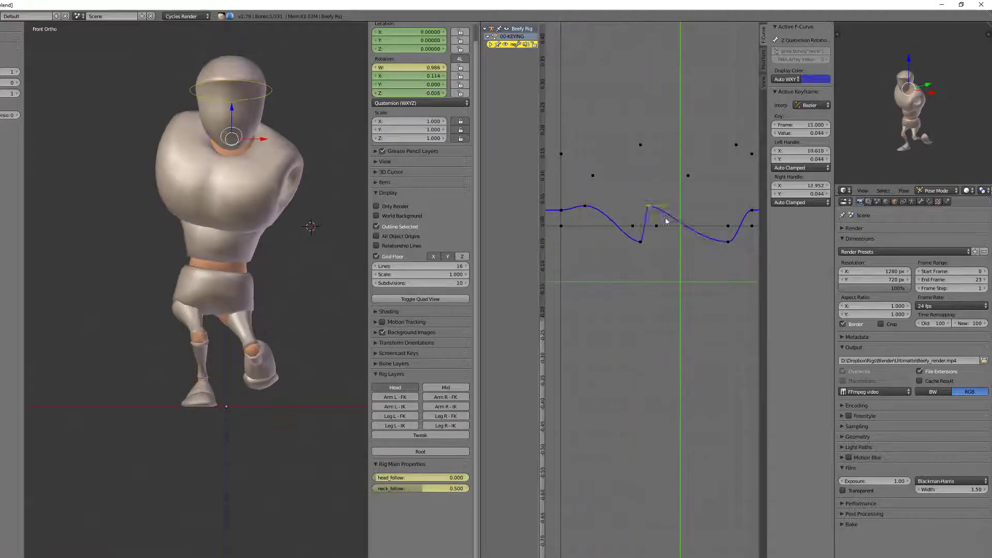
click(698, 222)
drag(678, 235, 720, 251)
middle_drag(682, 241, 649, 245)
click(695, 249)
right_click(694, 247)
key(x)
key(Return)
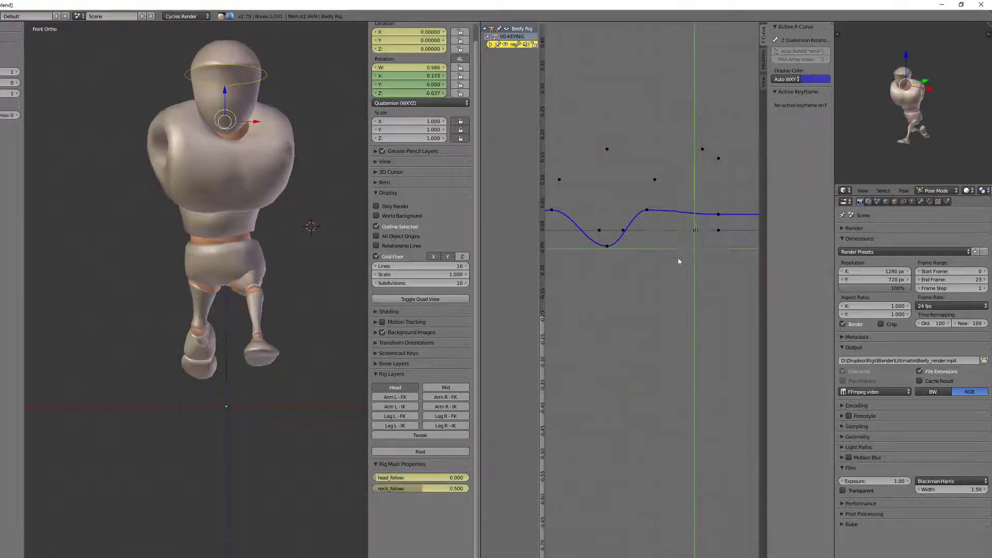
Replace the Z Quaternion Rotation peak at frame 15 with the frame 10 dip, at about -0.035
scroll(680, 260, down, 2)
drag(574, 250, 659, 262)
right_click(628, 254)
click(628, 257)
key(g)
key(Escape)
click(670, 263)
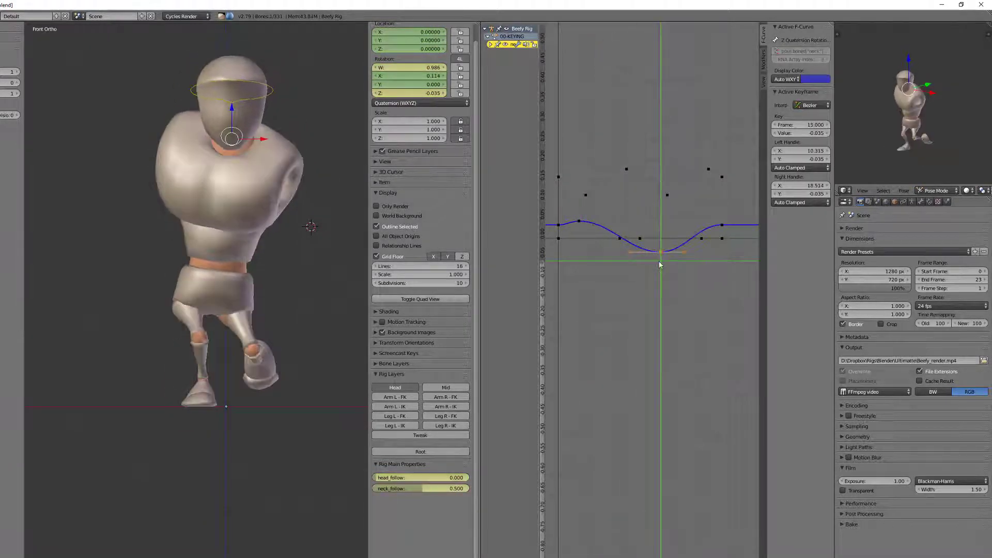
Move the neck's Z Quaternion Rotation peak to frame 7 and duplicate it at frame 19, both at about 0.044
drag(594, 250, 663, 256)
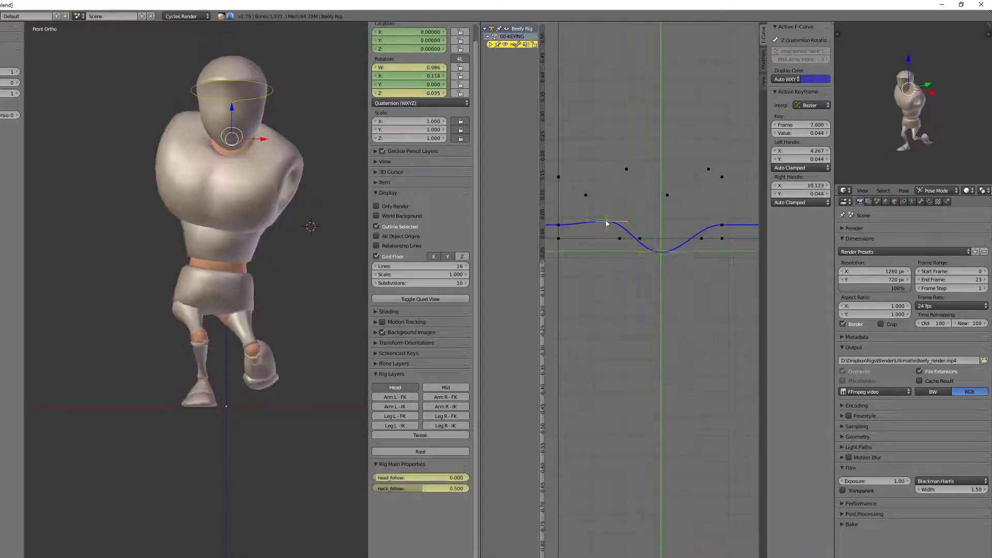
drag(607, 223, 689, 259)
click(661, 256)
Duplicate the frame 15 Z Quaternion Rotation dip to frame 27, at about -0.035, and delete the frame 24 keyframe
right_click(662, 254)
middle_drag(662, 255, 632, 259)
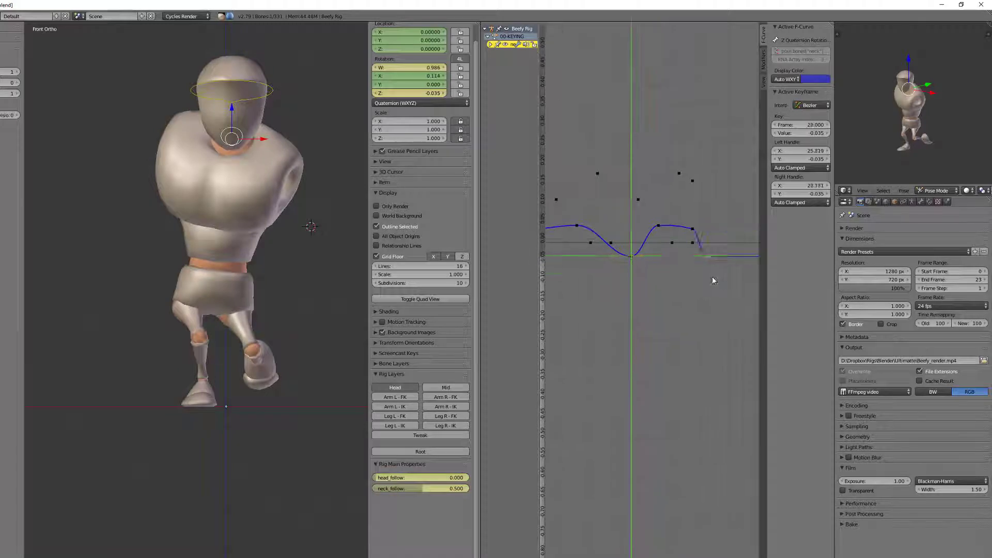
click(713, 274)
right_click(692, 230)
key(x)
click(691, 230)
Insert a Z Quaternion Rotation keyframe at frame 25, at about -0.024, and duplicate it to frame 0
drag(634, 248, 716, 264)
key(i)
click(715, 261)
key(v)
click(700, 254)
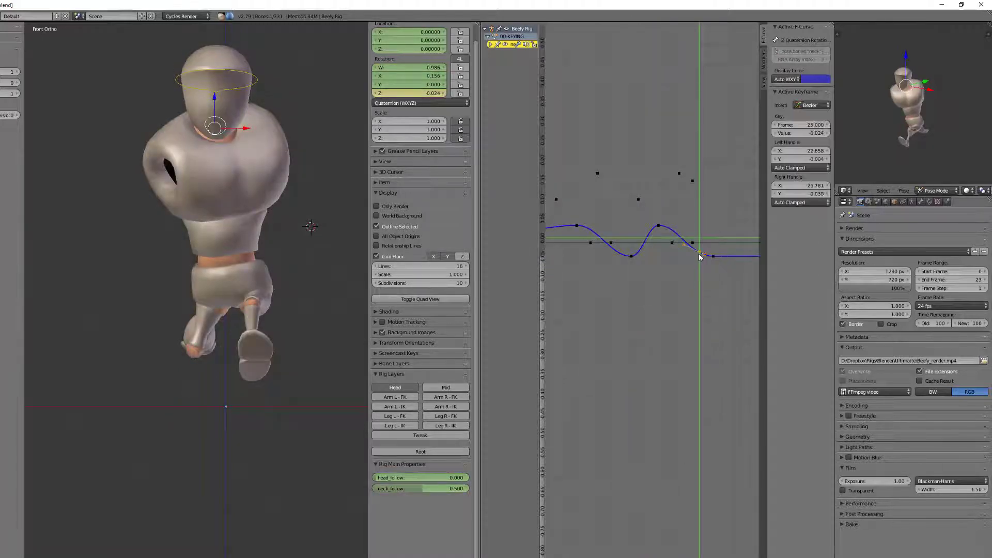
key(shift+d)
mouse_move(700, 256)
middle_down()
mouse_move(744, 248)
mouse_move(702, 246)
middle_up()
click(559, 268)
Delete the neck's frame 27 Z Quaternion Rotation keyframe and play back the loop
right_click(729, 243)
key(x)
click(729, 244)
scroll(724, 258, down, 4)
drag(630, 259, 546, 262)
key(alt+a)
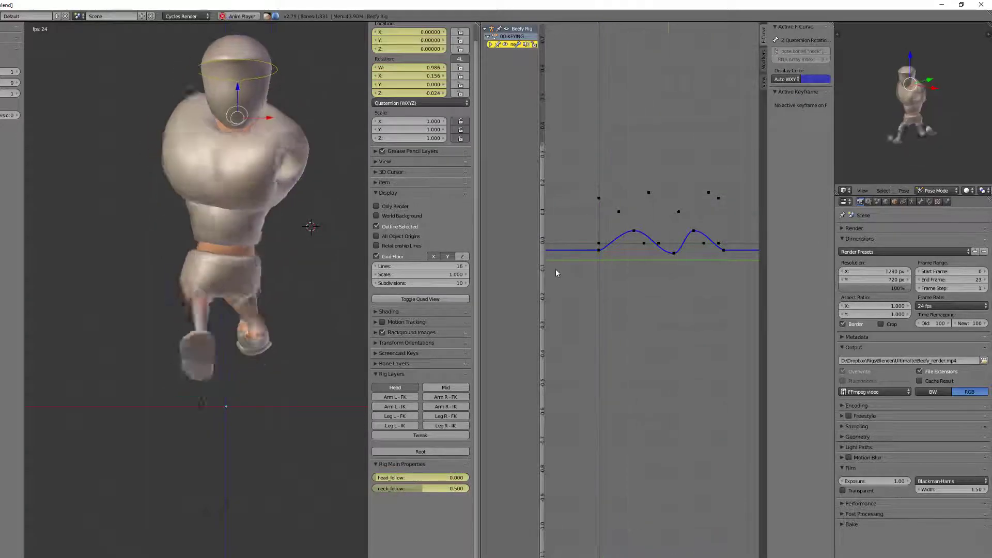
key(Escape)
Select the head bone in side view and delete its X, Y and Z Quaternion Rotation keyframes between frames 0 and 24
right_click(210, 56)
key(KP_3)
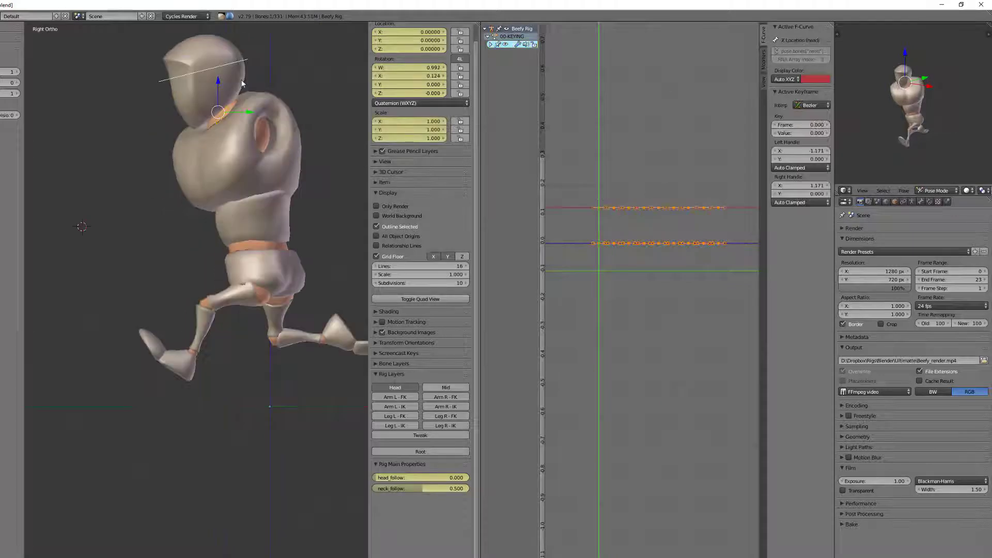
click(490, 45)
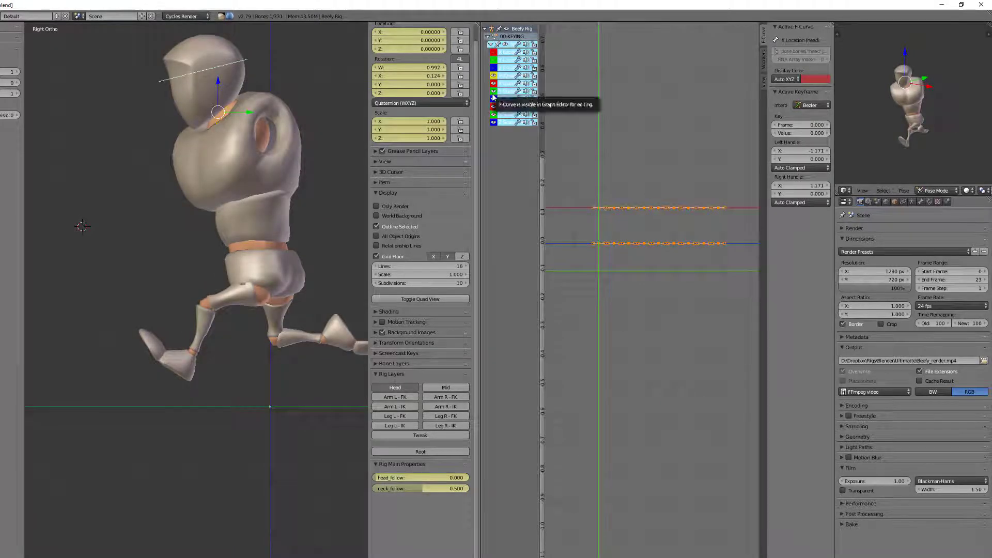
key(Home)
key(a)
ctrl+middle_drag(636, 267, 621, 382)
middle_drag(620, 383, 635, 258)
key(b)
drag(595, 239, 744, 341)
key(x)
click(744, 341)
Shape the head's X Quaternion Rotation with dips of about 0.031 at frames 2 and 14 and a peak of about 0.157 at frame 9
key(alt+a)
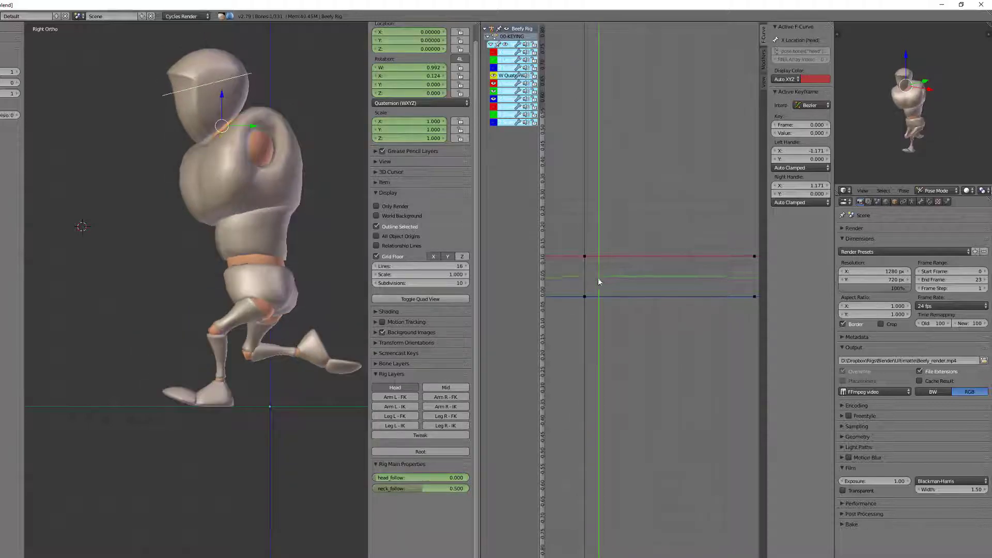
key(g)
click(602, 289)
drag(600, 292, 650, 296)
key(ctrl+c)
key(ctrl+v)
click(654, 257)
drag(653, 258, 596, 278)
click(688, 301)
drag(687, 301, 652, 282)
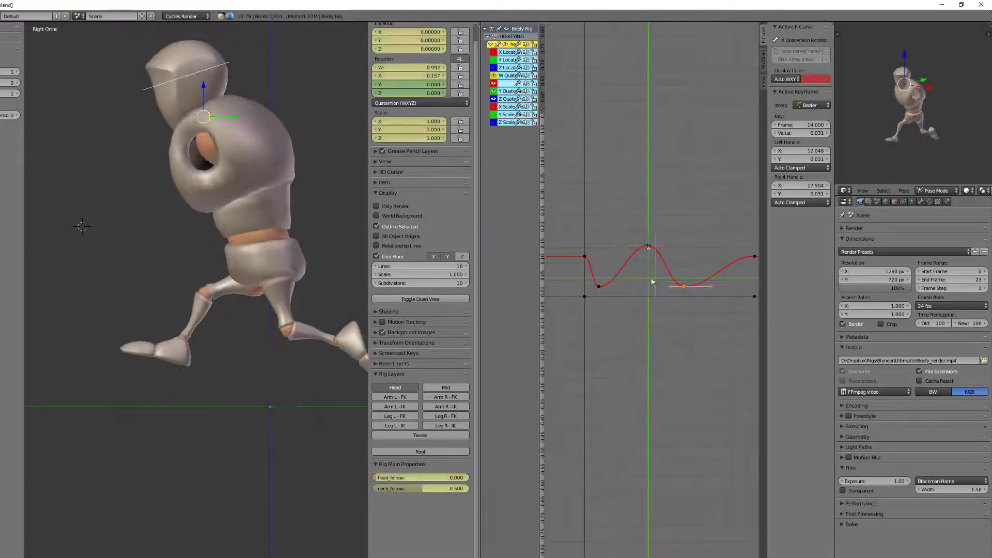
Repeat the X Quaternion Rotation peak at frame 21, set frames 0 and 24 to about 0.077 with sloped handles, and play in front view
right_click(721, 258)
key(r)
middle_drag(727, 258, 731, 283)
click(722, 286)
scroll(721, 286, down, 2)
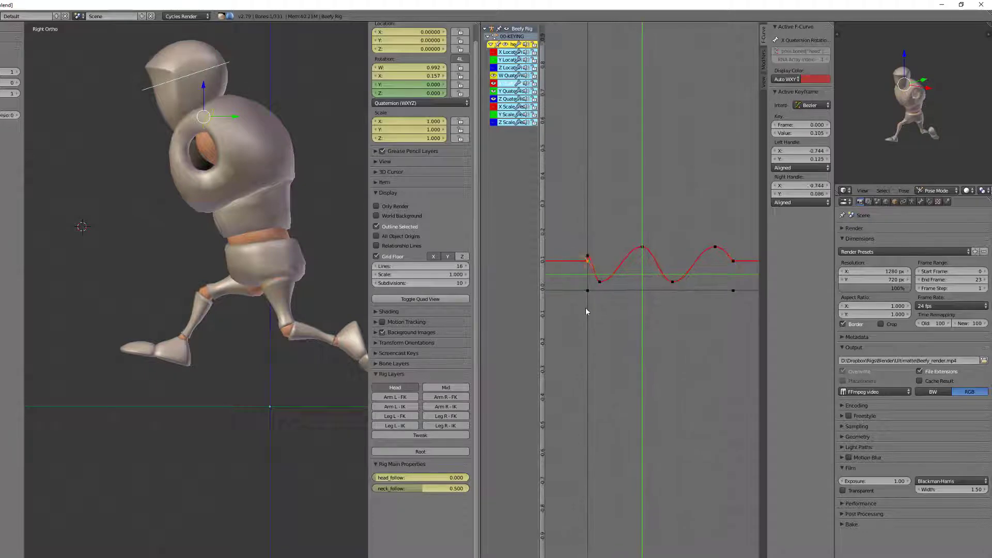
key(alt+a)
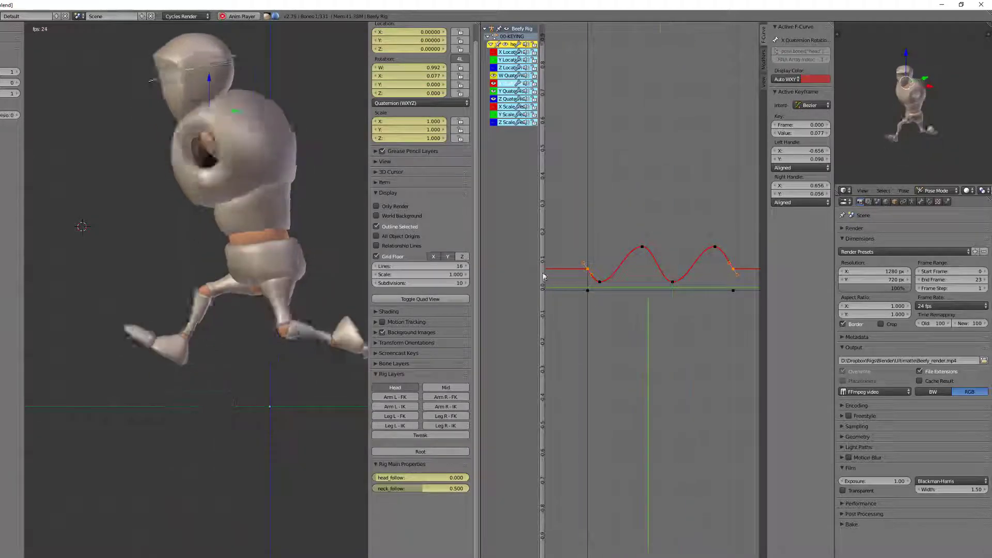
key(KP_1)
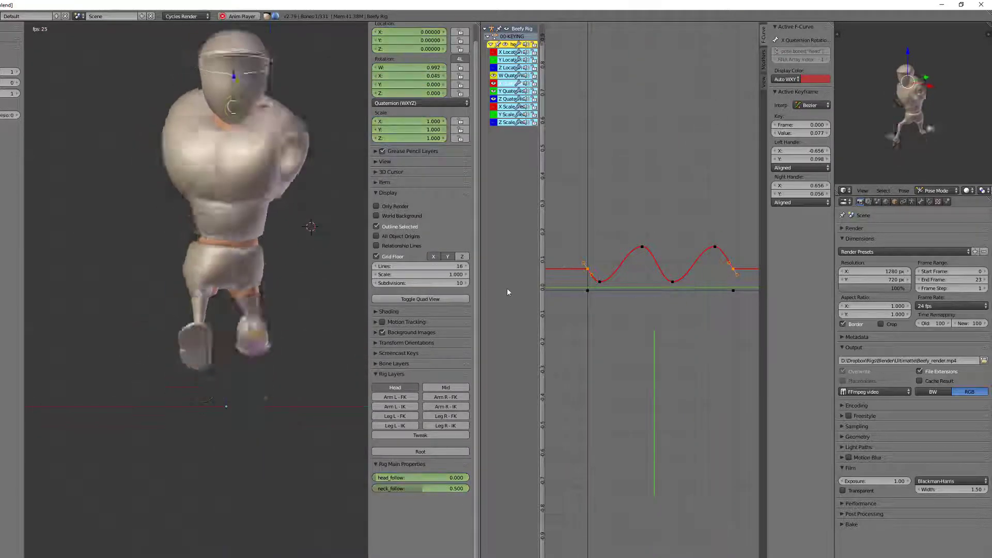
key(Escape)
Place a keyframe at frame 12 on the head's Z Quaternion Rotation curve, at about 0.031
right_click(586, 296)
right_click(589, 293)
drag(591, 296, 624, 324)
key(alt+a)
key(Escape)
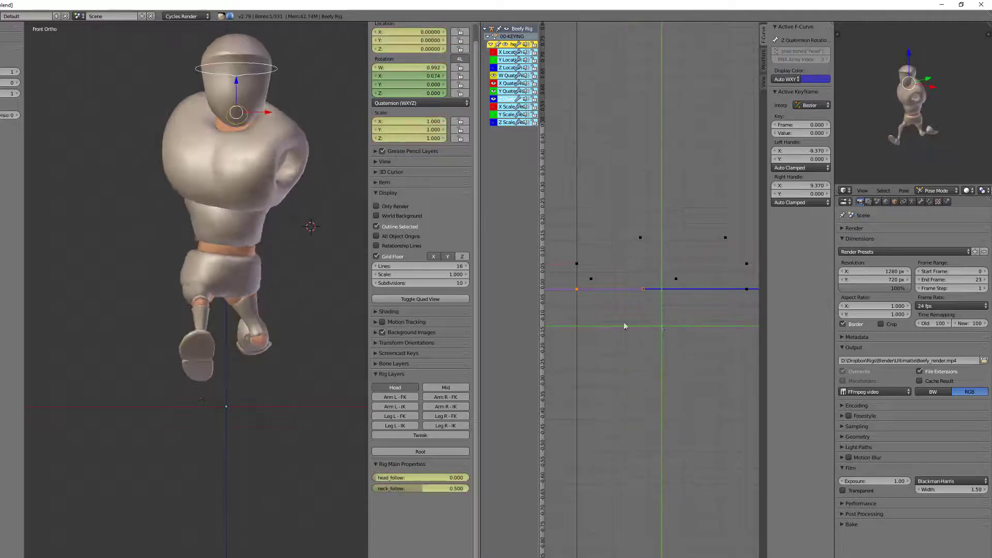
click(677, 311)
scroll(615, 306, down, 1)
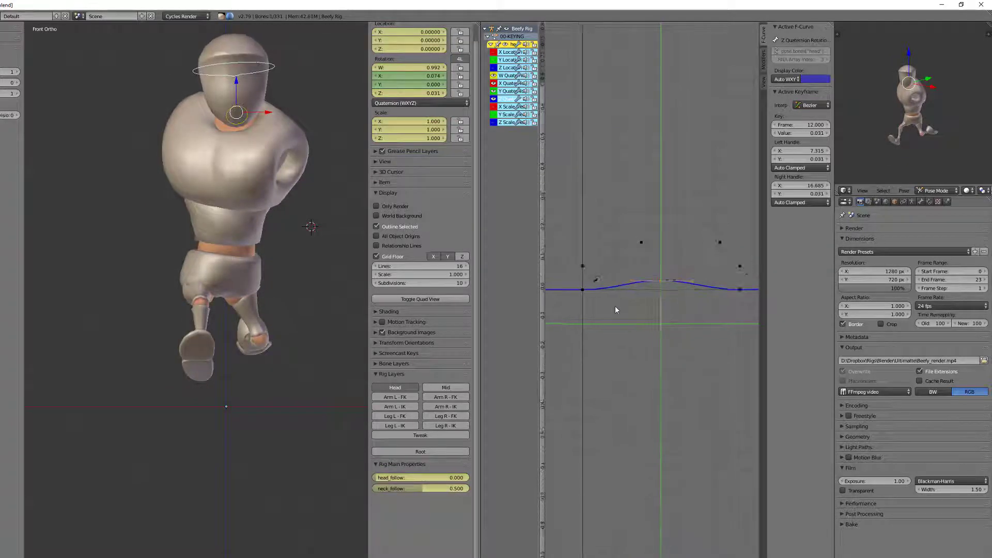
Raise both ends of the Z Quaternion Rotation curve, add a dip at frame 18 and place a keyframe at frame 4, about 0.028
middle_drag(615, 305, 607, 295)
key(shift+d)
click(567, 297)
drag(569, 301, 692, 316)
key(ctrl+v)
click(559, 301)
key(alt+a)
key(alt+a)
drag(562, 297, 601, 292)
right_click(614, 286)
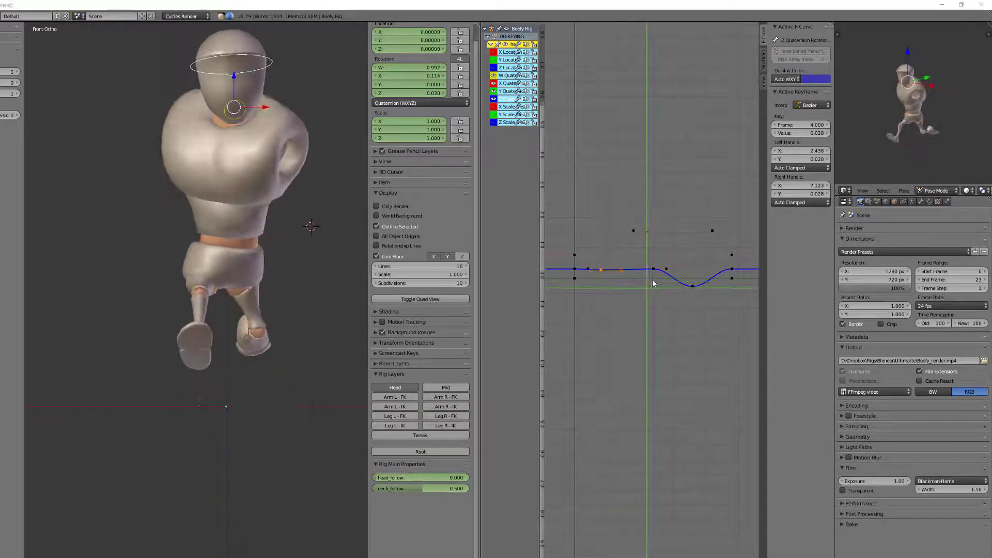
Delete the surplus middle keyframes of the head's Z Quaternion Rotation and place the dip at frame 14, at about -0.018
drag(693, 282, 679, 305)
key(g)
click(679, 300)
scroll(672, 294, up, 2)
right_click(653, 283)
drag(592, 284, 672, 284)
shift+right_click(684, 265)
shift+right_click(699, 284)
key(x)
right_click(593, 268)
key(g)
click(643, 275)
key(g)
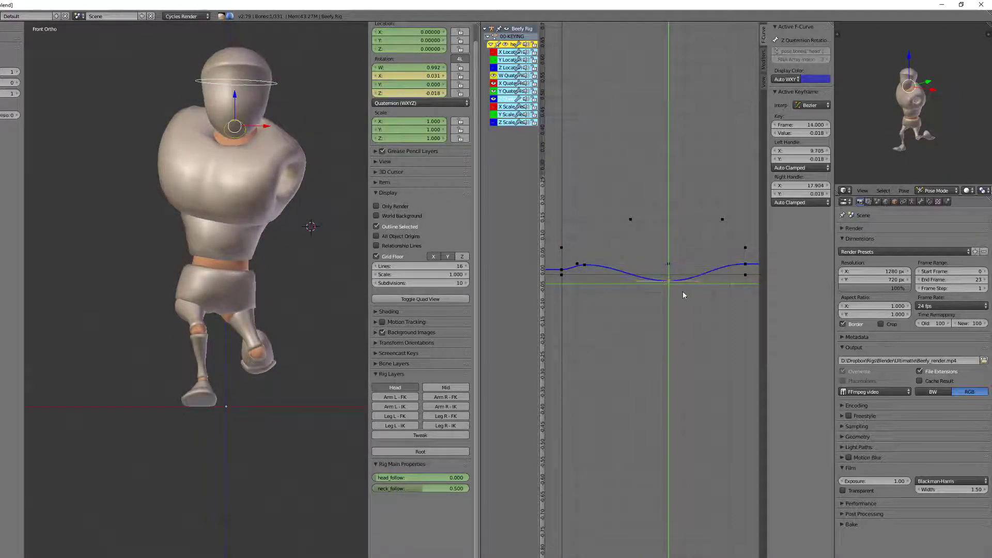
click(683, 290)
Duplicate the head's frame 3 Z Quaternion Rotation peak to frame 27, at about 0.028
mouse_move(594, 275)
mouse_down()
mouse_move(677, 293)
mouse_move(693, 336)
mouse_move(721, 337)
mouse_move(586, 283)
mouse_up()
right_click(585, 266)
scroll(594, 291, down, 3)
key(shift+d)
click(736, 315)
scroll(720, 299, up, 4)
middle_drag(720, 299, 660, 292)
click(667, 286)
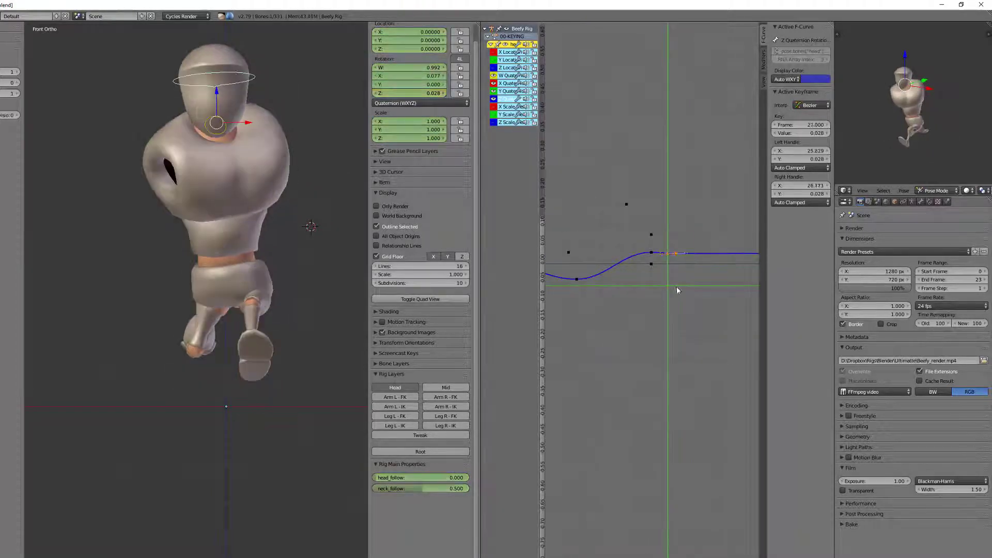
Replace the frame 24 Z Quaternion Rotation keyframe with one at about 0.018, remove the frame 27 copy, and review the playback
right_click(652, 254)
key(x)
right_click(675, 254)
click(653, 259)
key(v)
click(635, 257)
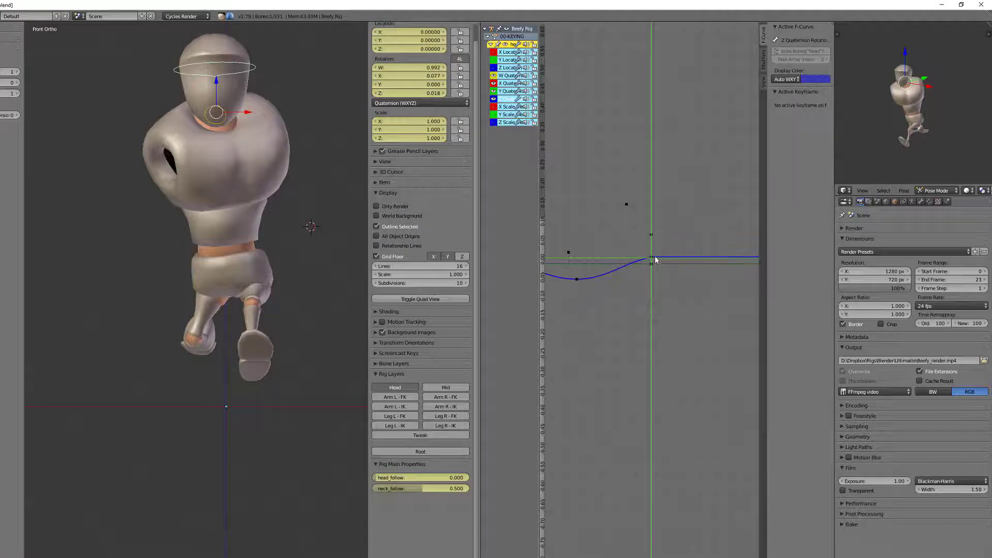
key(Home)
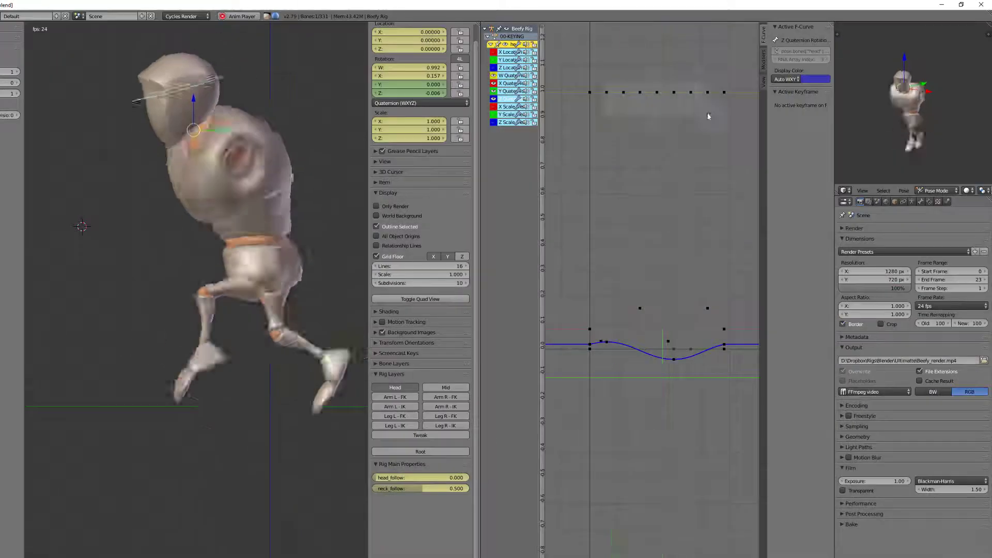
key(Escape)
Widen the channel list and isolate the head's Y Location curve
drag(539, 171, 580, 171)
click(522, 91)
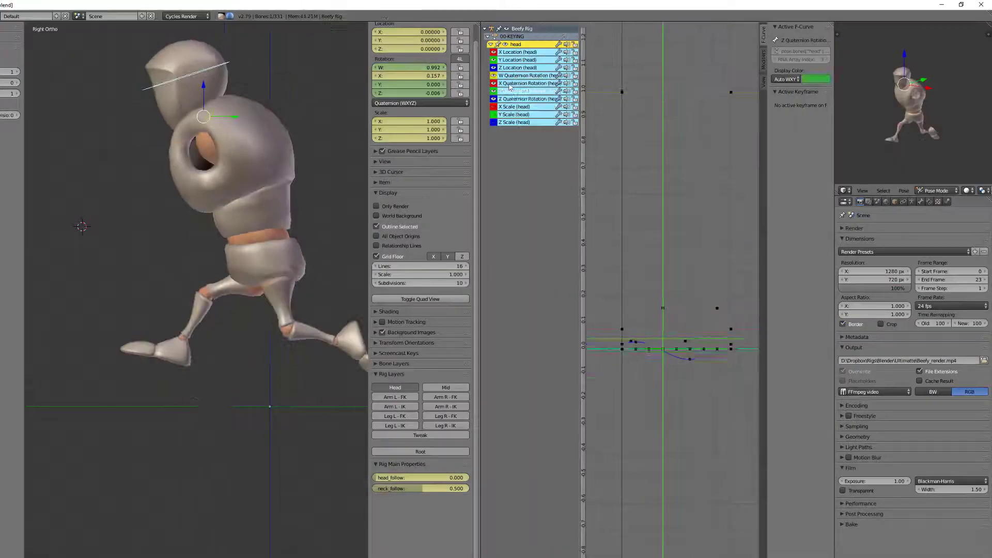
click(522, 68)
key(v)
scroll(656, 363, up, 3)
drag(611, 396, 684, 396)
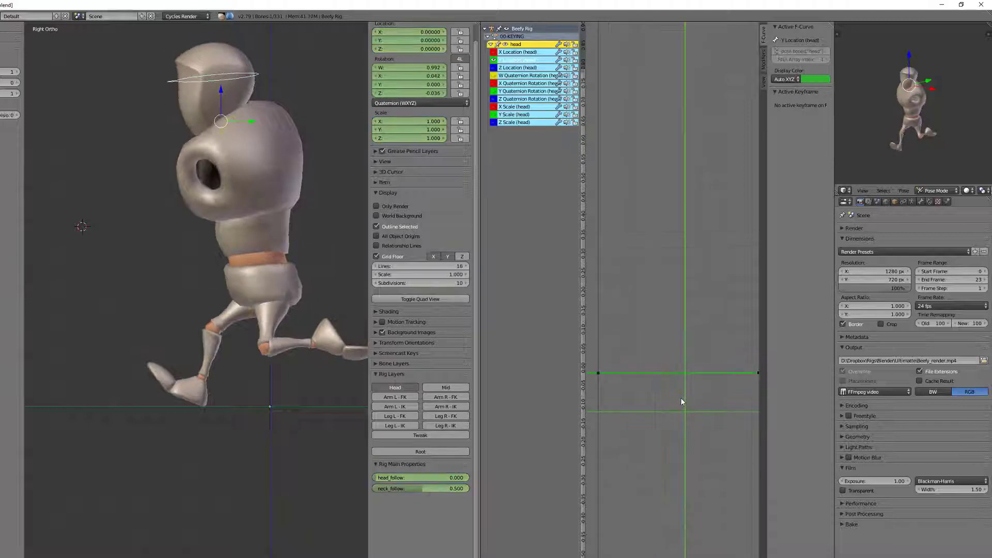
Duplicate the head's frame 0 Y Location keyframe to frame 13 and raise it to about 0.022
scroll(634, 342, up, 1)
click(605, 337)
key(shift+d)
key(x)
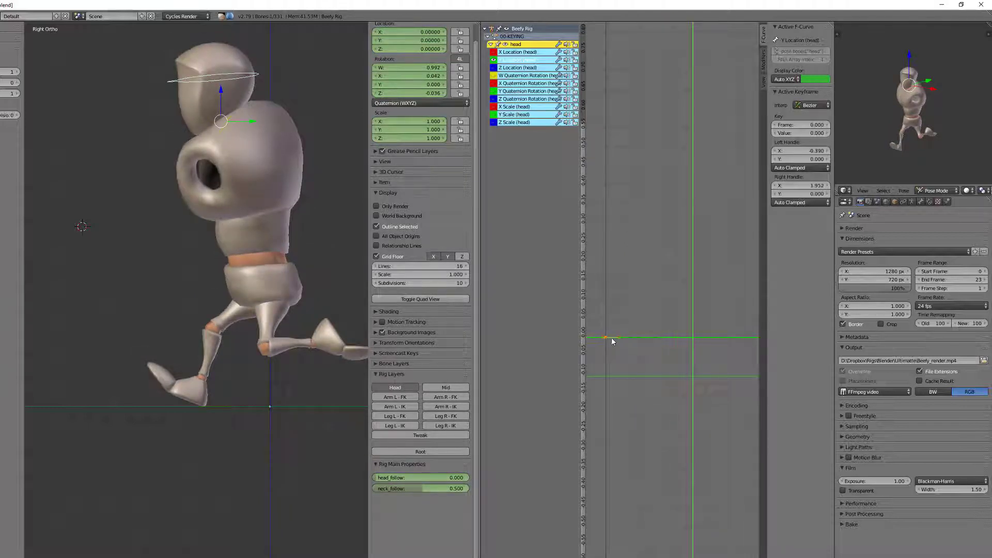
click(693, 345)
key(g)
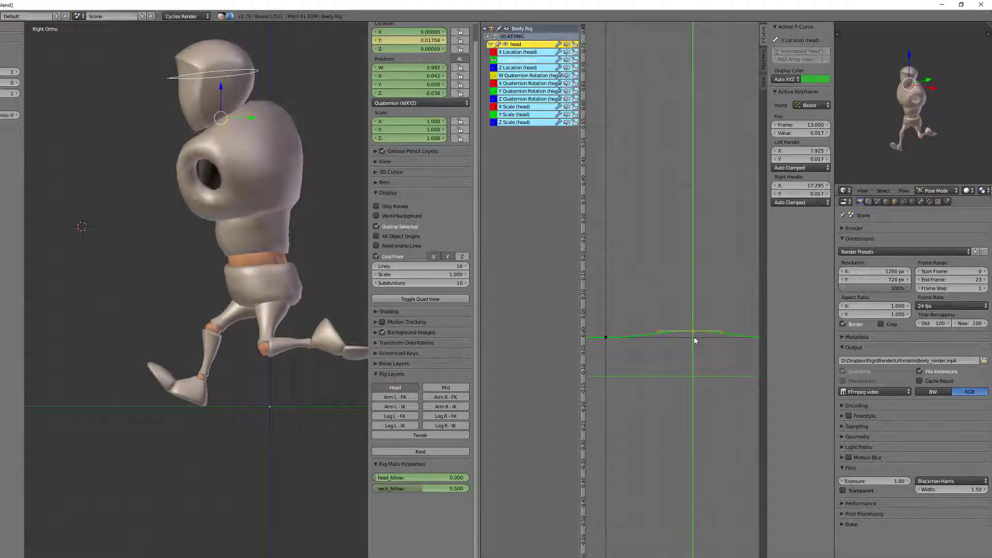
middle_drag(680, 372, 674, 330)
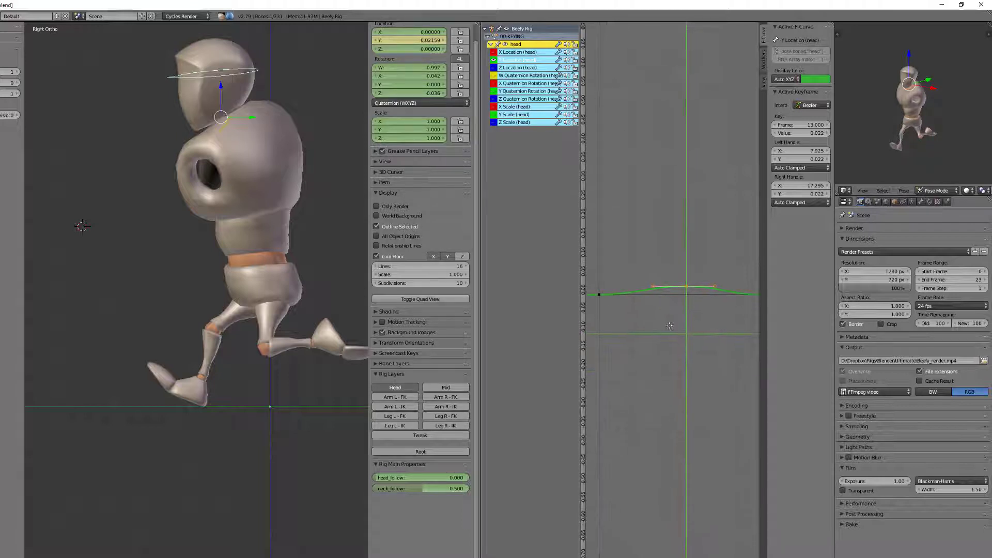
scroll(658, 328, down, 3)
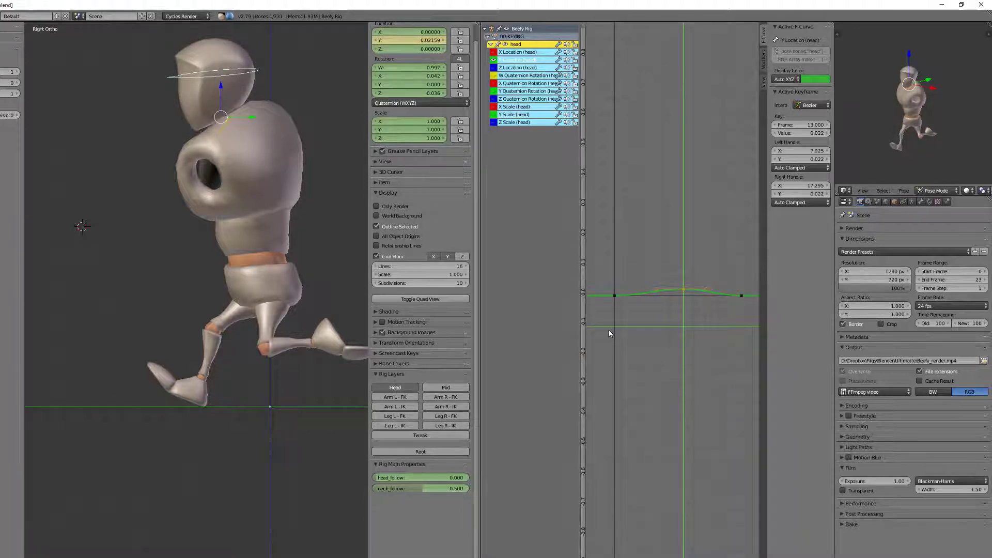
Add a Y Location dip of about -0.021 at frame 7 and play back the motion
drag(608, 330, 650, 337)
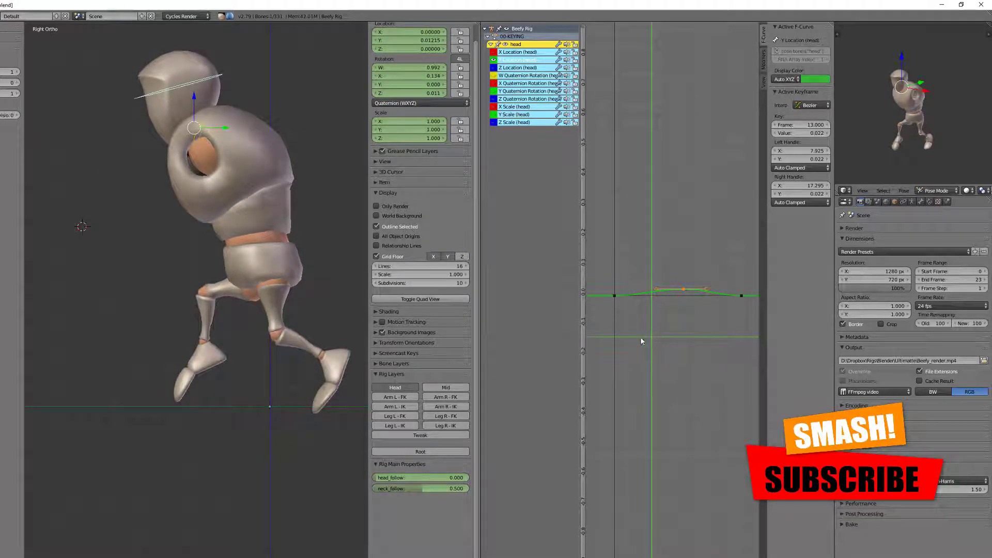
scroll(613, 304, up, 1)
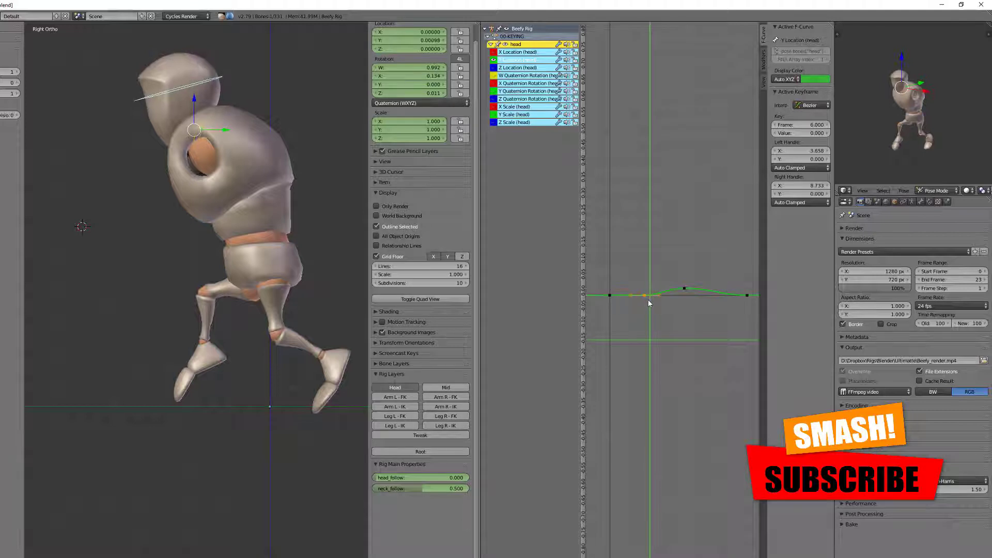
right_drag(650, 299, 649, 306)
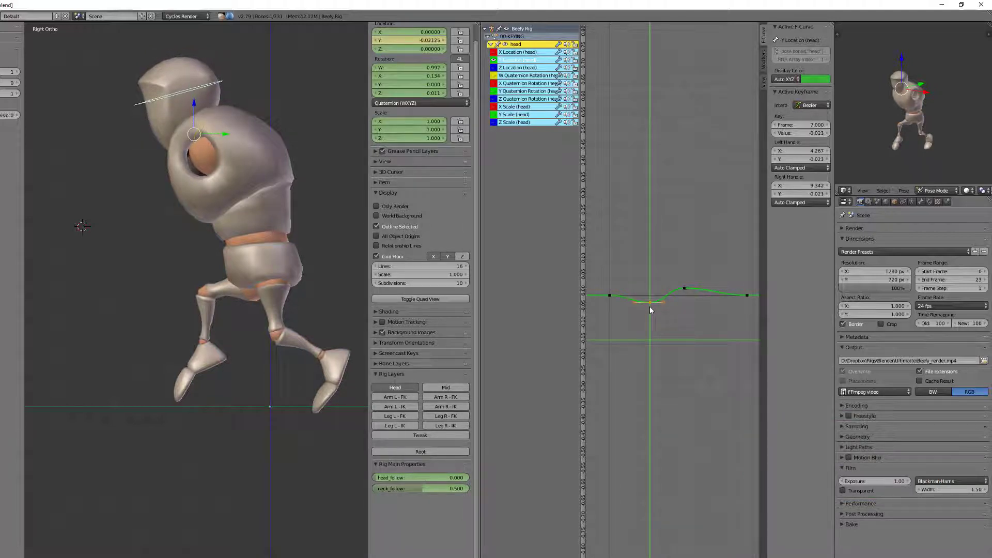
drag(620, 310, 683, 319)
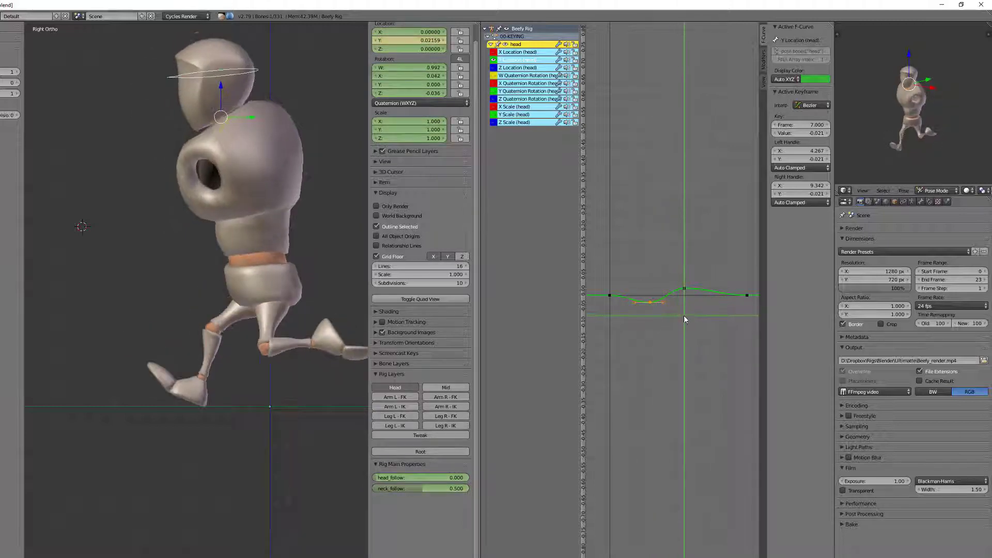
key(alt+a)
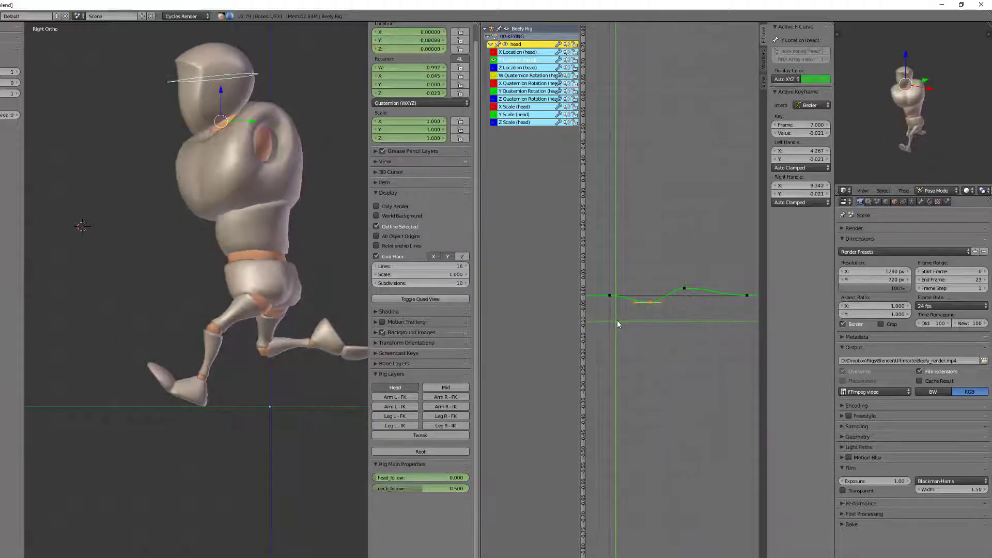
key(alt+a)
Repeat the Y Location dip at frame 19 and the peak at frame 25, and rekey frame 24 at about 0.019
drag(654, 327, 719, 345)
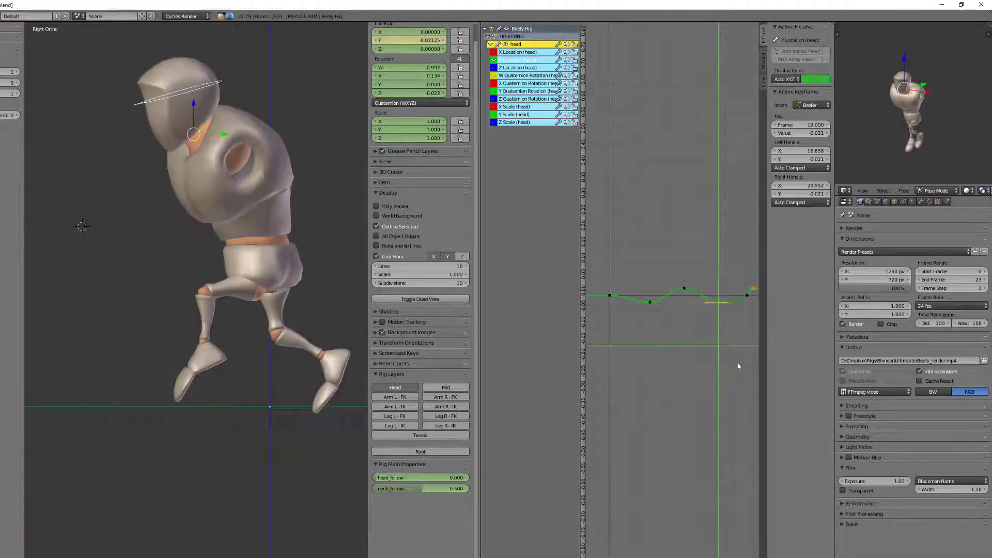
right_click(747, 295)
key(x)
click(743, 298)
middle_drag(744, 298, 734, 276)
right_click(744, 268)
click(737, 301)
key(i)
click(737, 295)
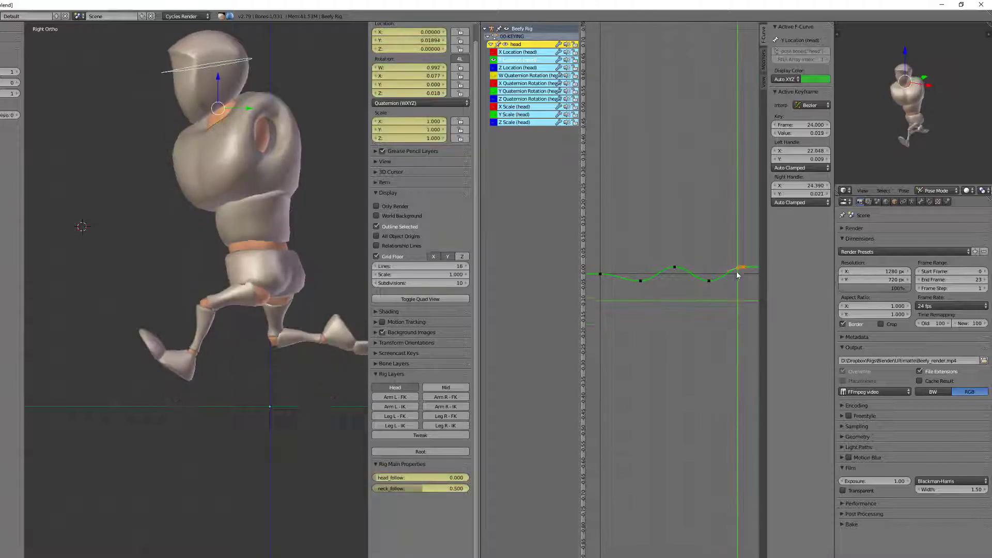
Duplicate the Y Location peak to frame 1, at about 0.022, match frame 0 to about 0.019, and play in front view
right_click(675, 267)
drag(738, 292, 600, 305)
key(g)
click(603, 280)
click(600, 279)
key(alt+a)
key(KP_1)
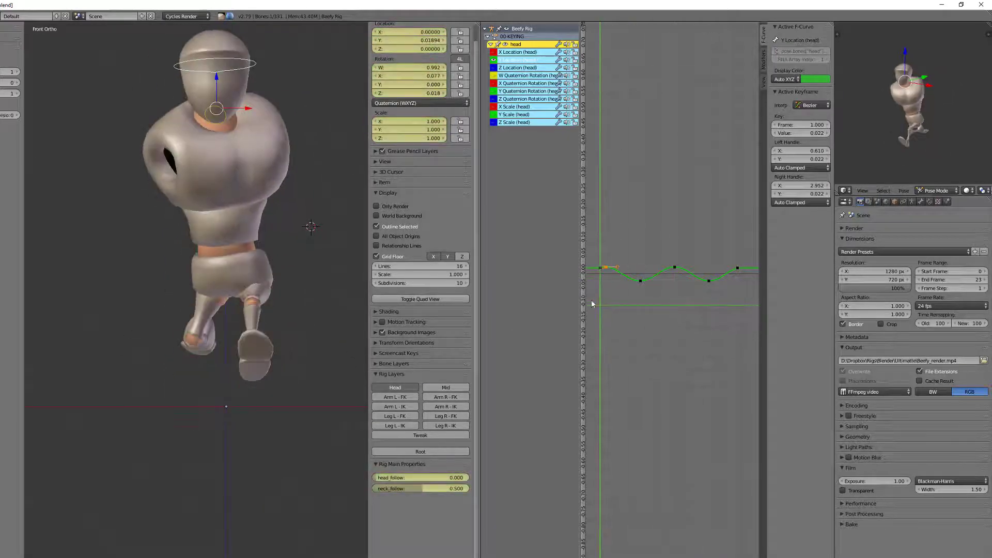
Delete the intermediate keyframes of the head's Z Location curve
key(b)
drag(627, 253, 755, 295)
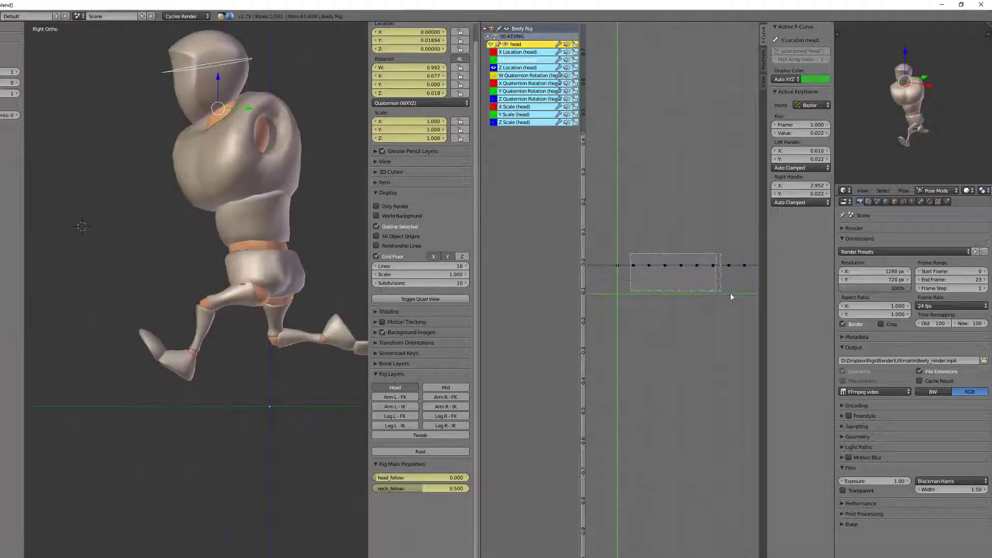
key(x)
Add a dip of about -0.025 at frame 16 to the head's Z Location curve
drag(599, 293, 615, 281)
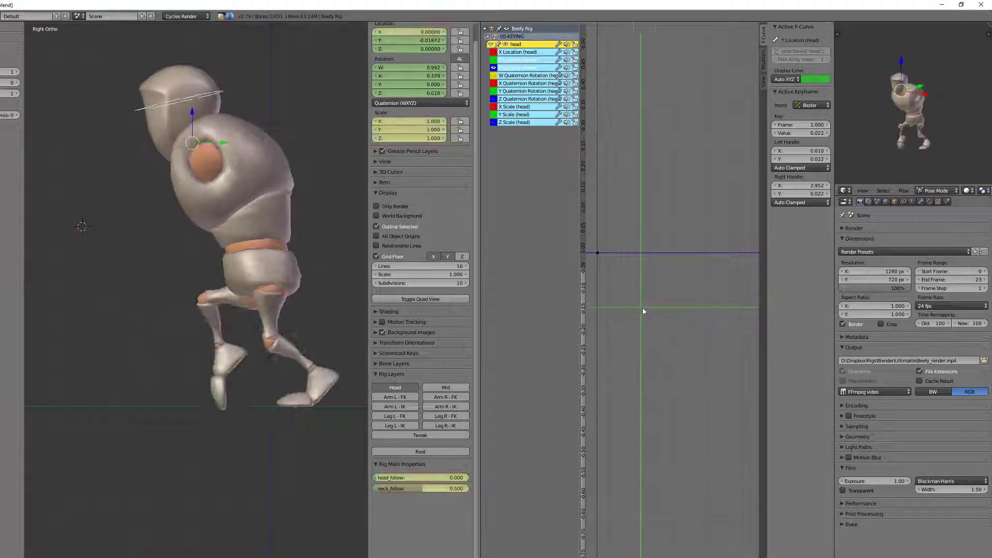
drag(642, 308, 713, 312)
click(598, 254)
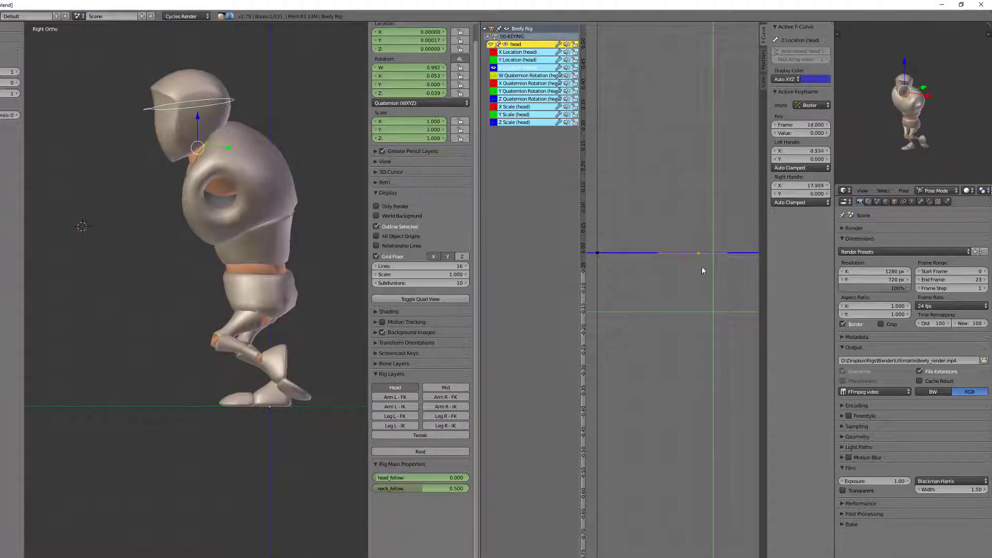
key(g)
click(715, 282)
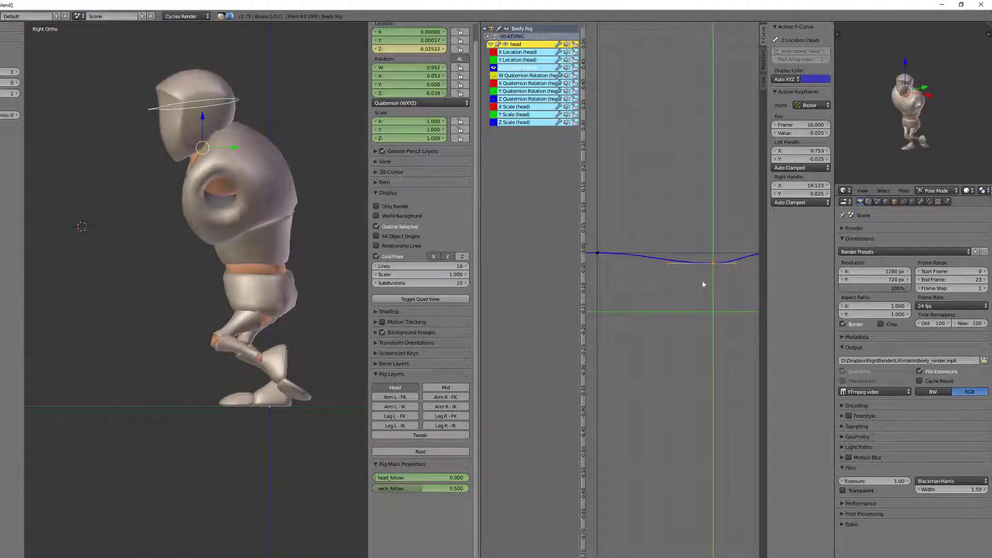
scroll(641, 296, down, 2)
Duplicate the Z Location dip to frame 4, set peaks of about 0.013 at frames 0, 12 and 24, and play the motion
drag(645, 288, 742, 288)
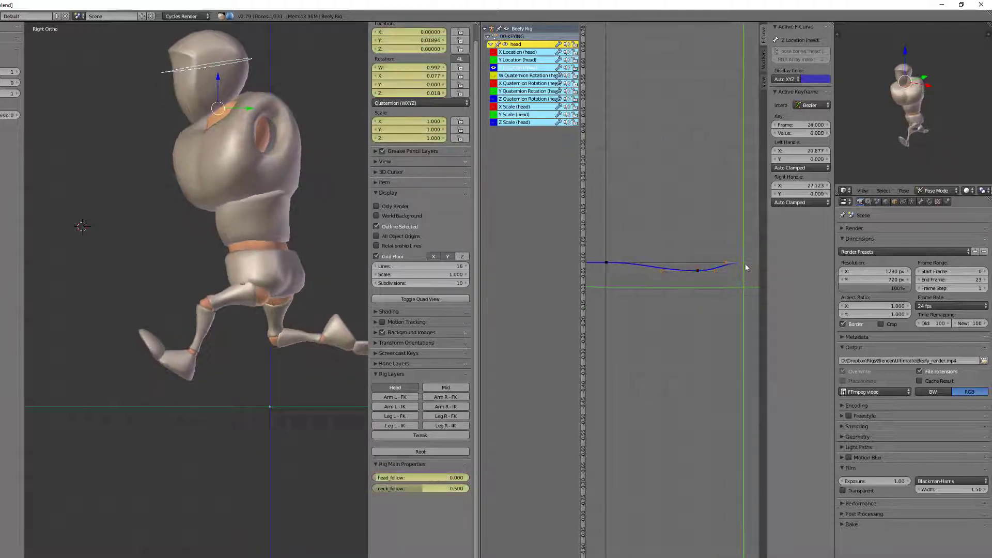
click(605, 281)
drag(605, 281, 629, 286)
key(shift+d)
click(697, 289)
click(697, 288)
right_click(698, 272)
key(shift+d)
key(alt+a)
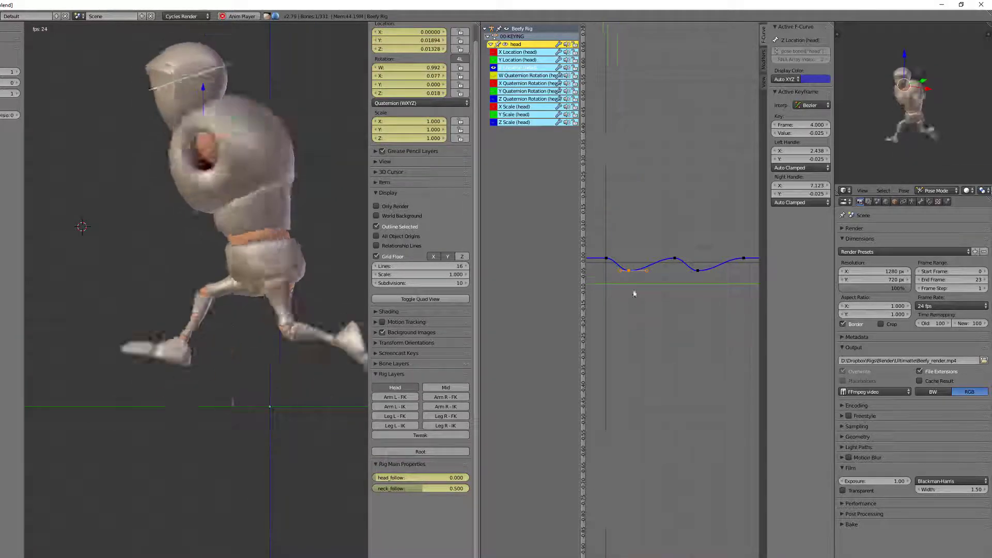
key(alt+a)
drag(641, 283, 605, 294)
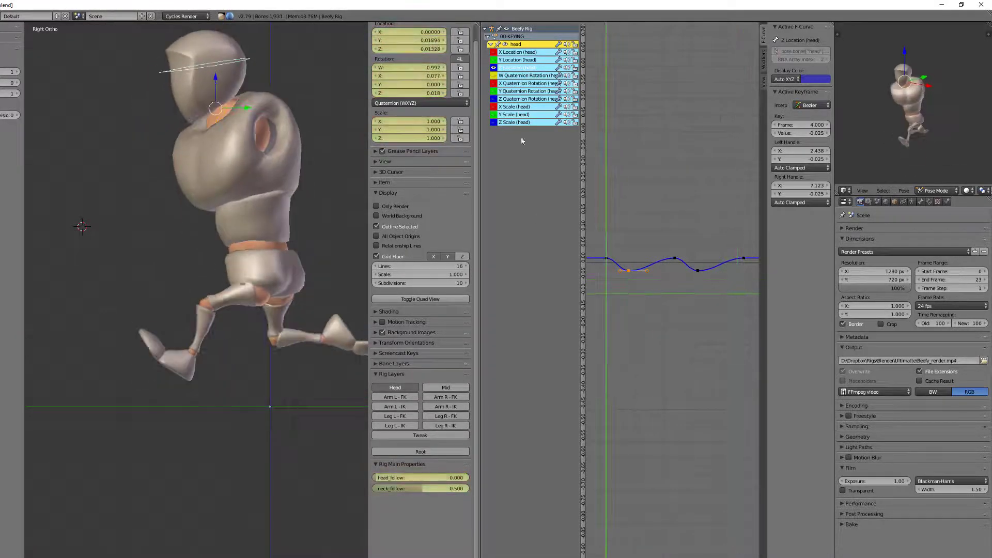
Isolate the head's X, Y and Z Scale curves in the graph and frame them
click(493, 68)
key(alt+h)
key(a)
drag(494, 99, 494, 52)
scroll(641, 261, down, 6)
key(a)
key(Home)
key(a)
scroll(642, 265, down, 6)
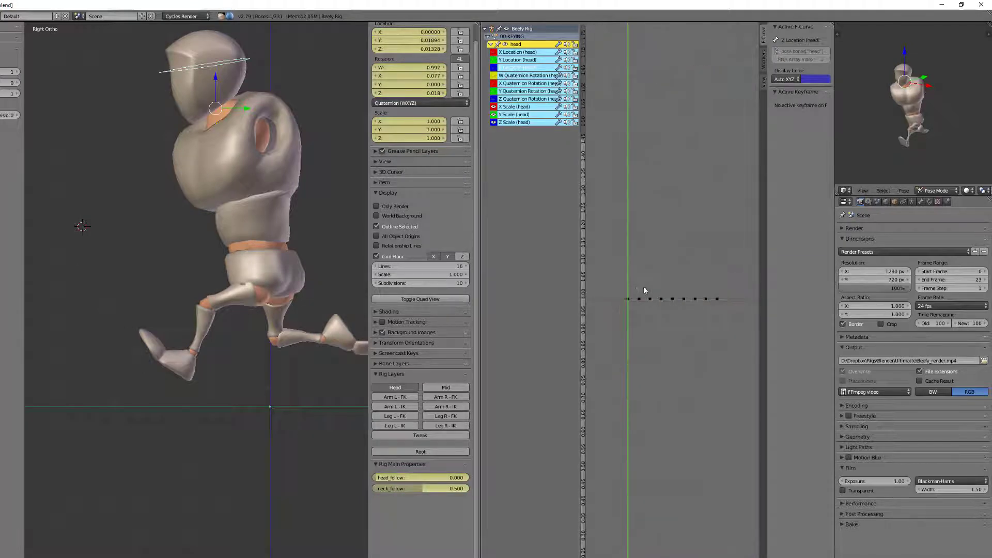
Try lowering the head's X Scale keyframe at frame 6 to about 0.984 in front view
key(b)
drag(639, 291, 709, 323)
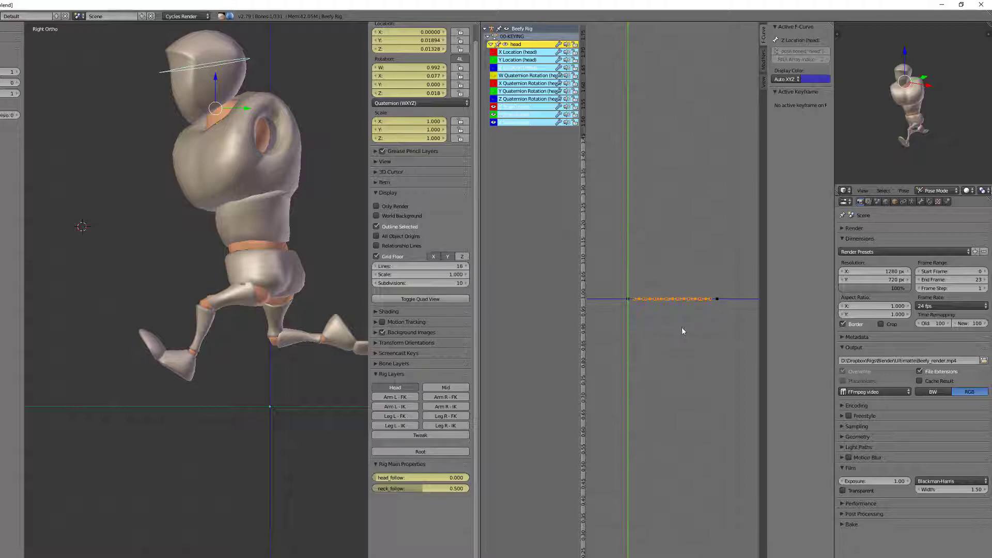
scroll(662, 323, up, 2)
click(627, 299)
right_click(627, 299)
click(626, 300)
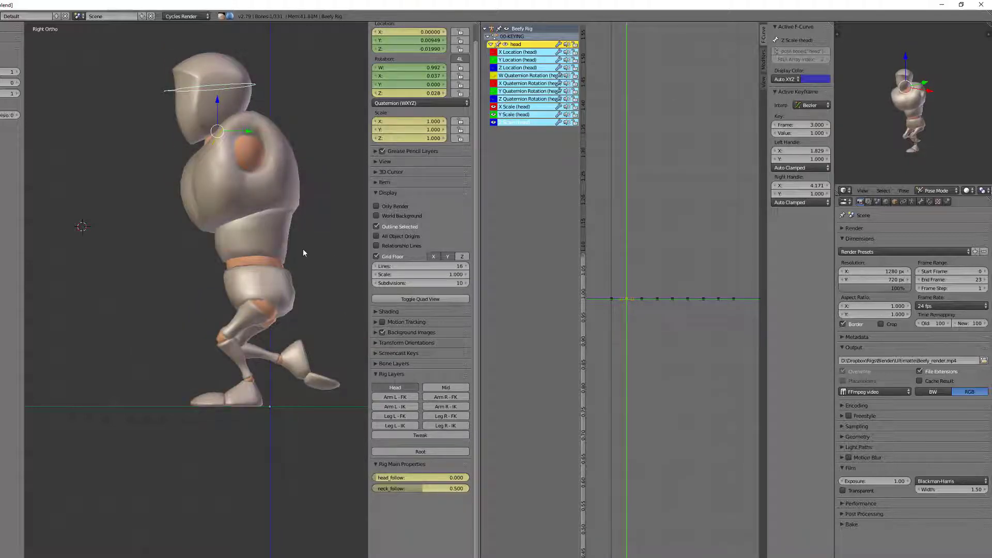
key(KP_1)
scroll(680, 357, up, 2)
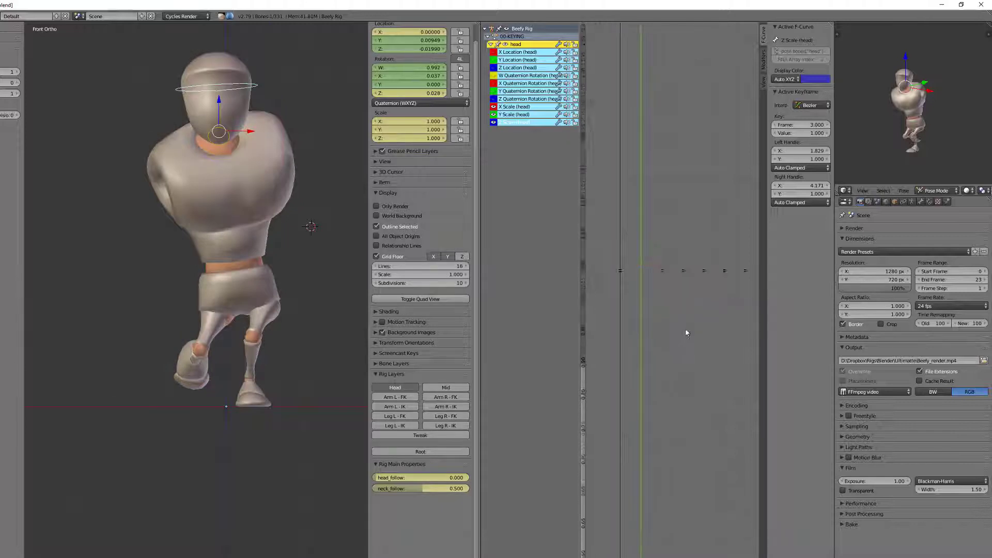
right_click(672, 259)
click(671, 260)
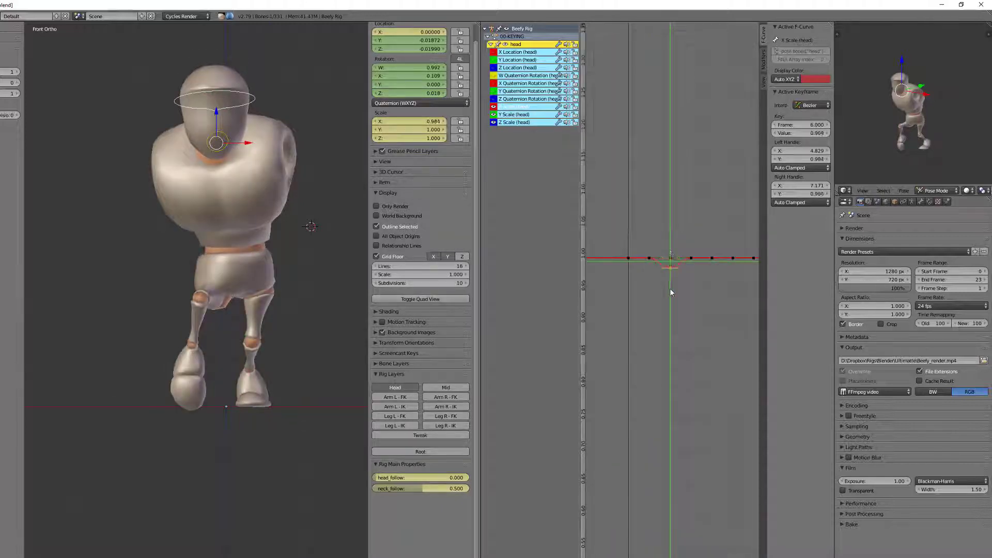
Try moving the head's Y Scale keyframe at frame 6 down and up to see the stretch effect
right_click(671, 262)
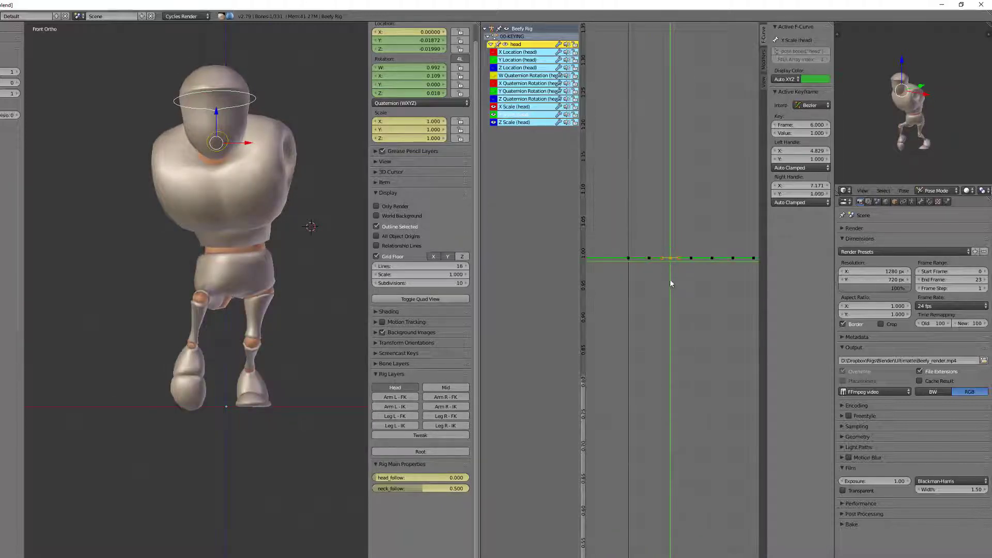
key(g)
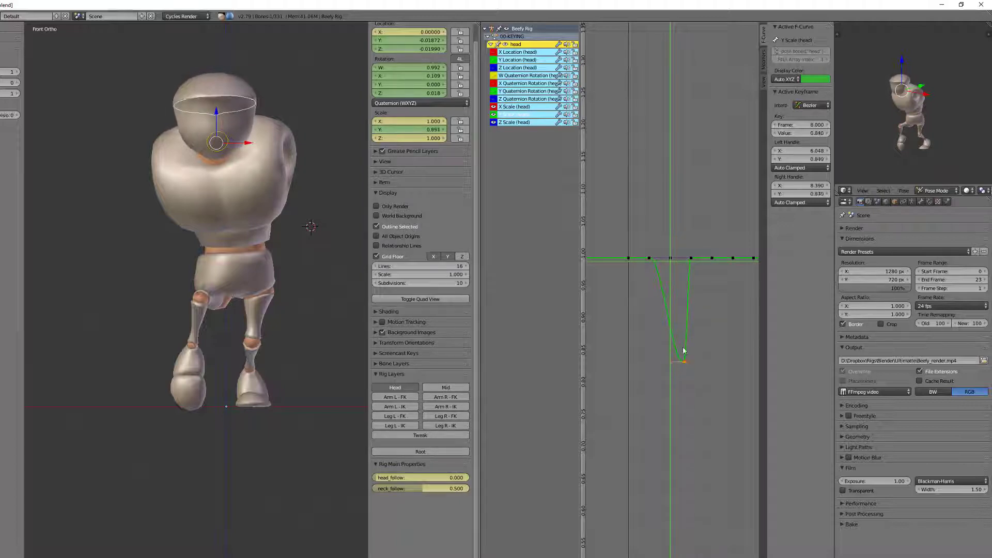
click(671, 246)
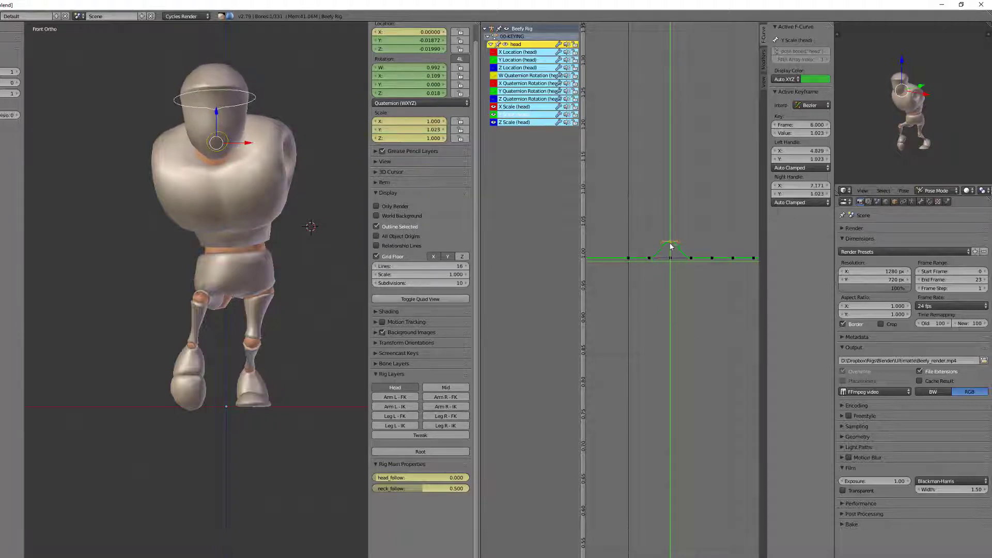
key(g)
click(672, 268)
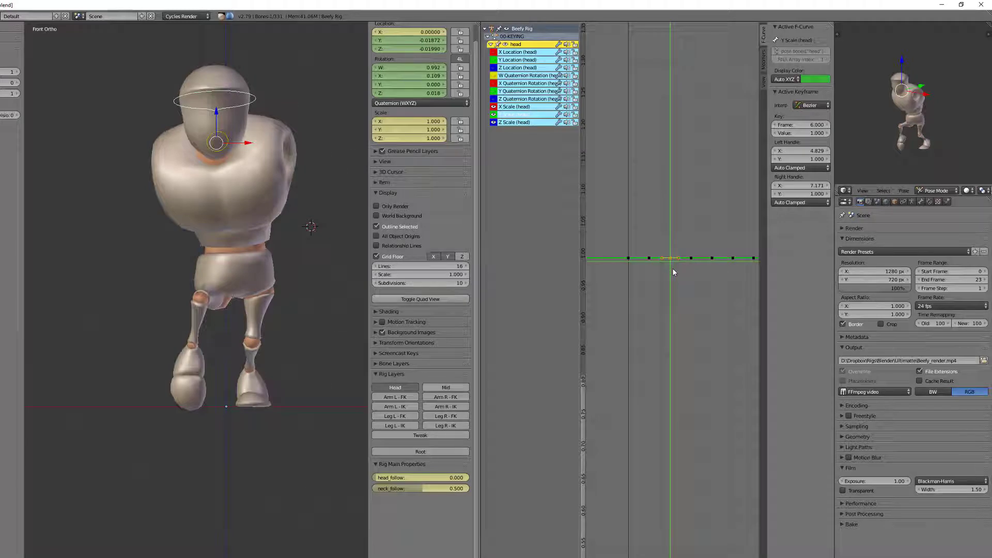
Isolate the head's Y Scale curve and delete its intermediate keyframes
scroll(671, 275, down, 1)
drag(665, 274, 748, 294)
scroll(651, 281, down, 4)
key(a)
key(b)
key(x)
click(677, 297)
click(643, 291)
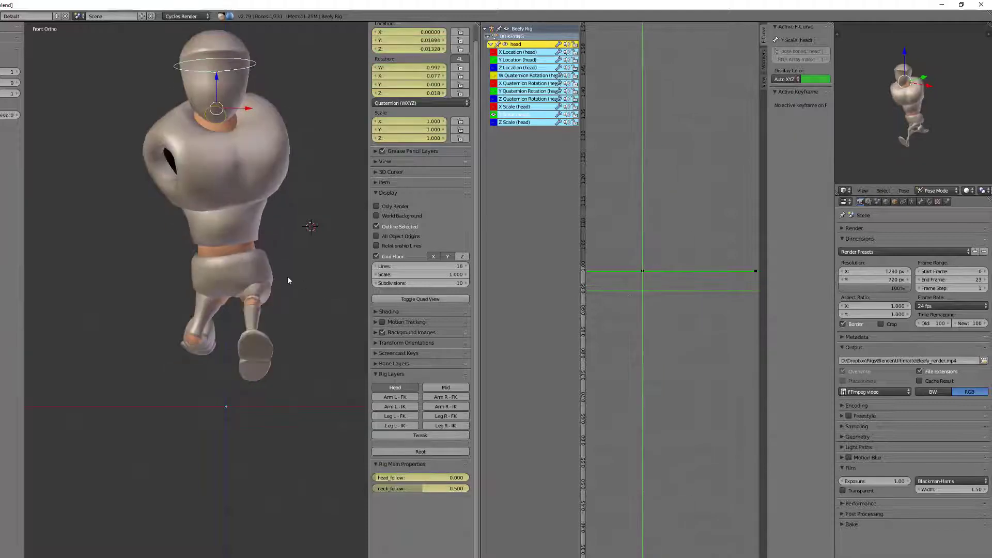
In side view, duplicate the first Y Scale keyframe to frame 4 and raise it to about 1.052
key(KP_3)
scroll(667, 298, up, 4)
mouse_move(640, 297)
mouse_down()
mouse_move(652, 291)
mouse_move(638, 286)
mouse_move(657, 298)
mouse_up()
right_click(633, 262)
key(shift+d)
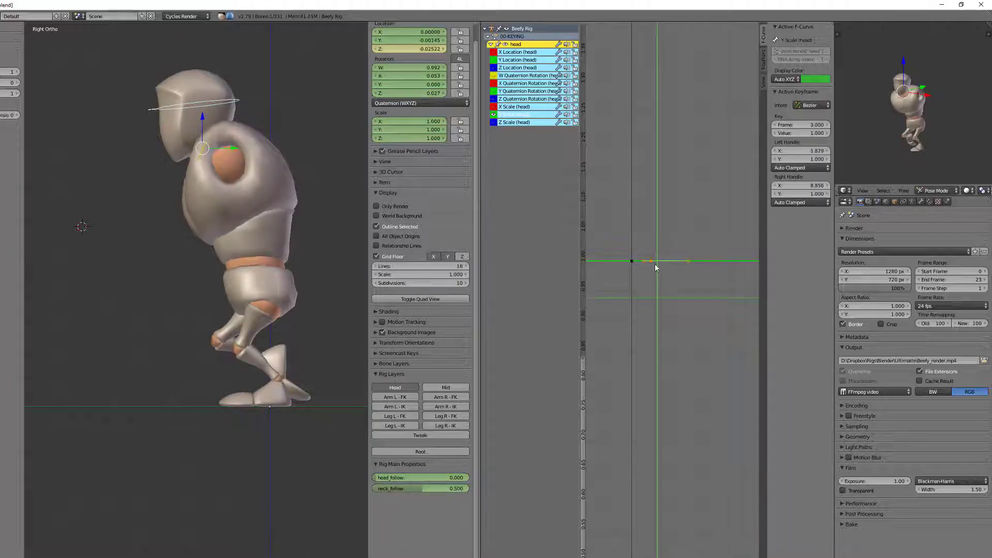
key(g)
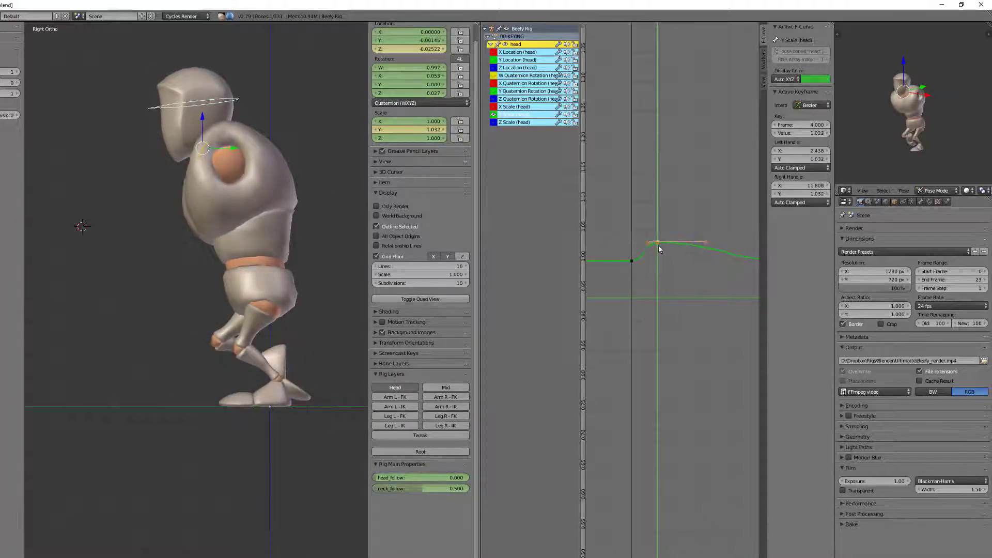
click(659, 234)
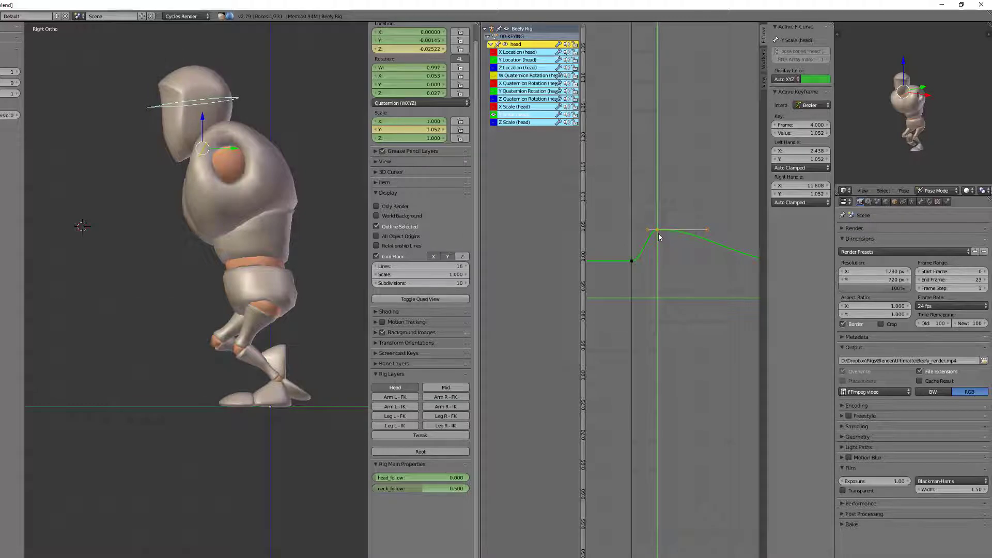
Insert a Y Scale keyframe at frame 9 and lower it to about 0.967
click(634, 271)
drag(634, 271, 689, 291)
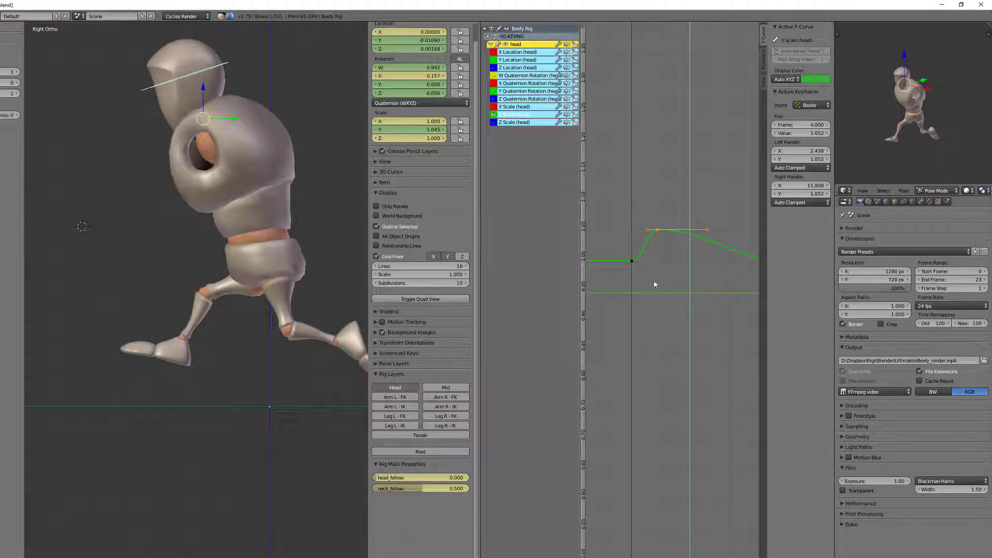
key(i)
key(g)
click(688, 282)
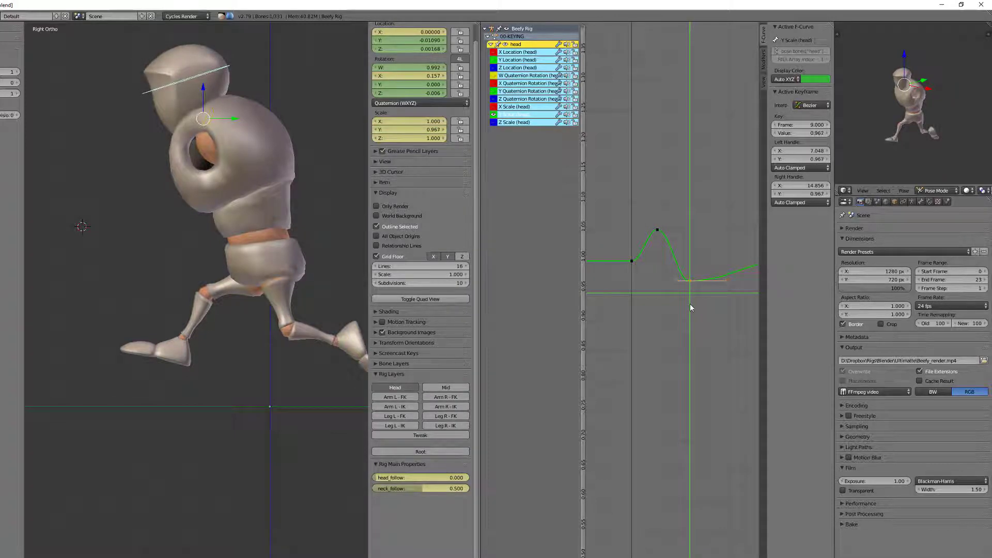
Duplicate the Y Scale stretch and squash keyframes to frames 16 and 21 and play back the motion
shift+right_click(658, 231)
click(658, 230)
middle_drag(661, 289, 624, 284)
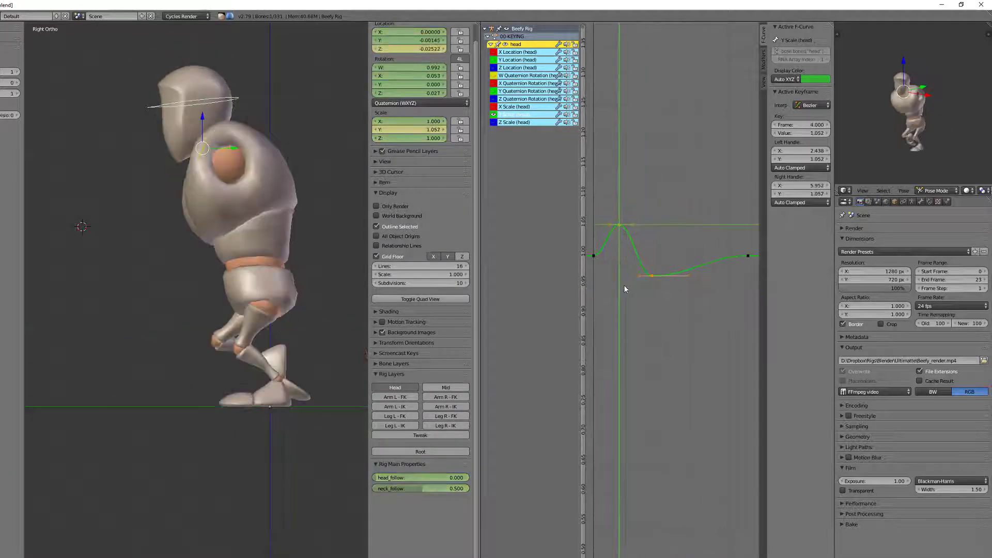
key(shift+d)
key(shift+d)
click(699, 293)
drag(616, 285, 593, 282)
key(alt+a)
key(alt+a)
Shift the Y Scale stretch and squash keyframes one frame earlier, putting the first peak at frame 3, and play back
shift+right_click(652, 275)
shift+right_click(619, 226)
key(g)
click(683, 286)
key(alt+a)
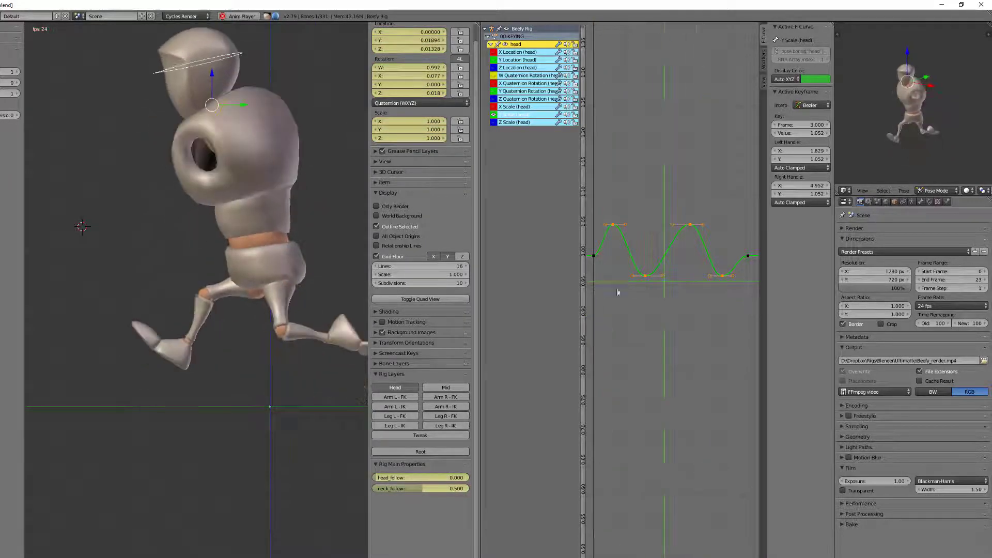
key(alt+a)
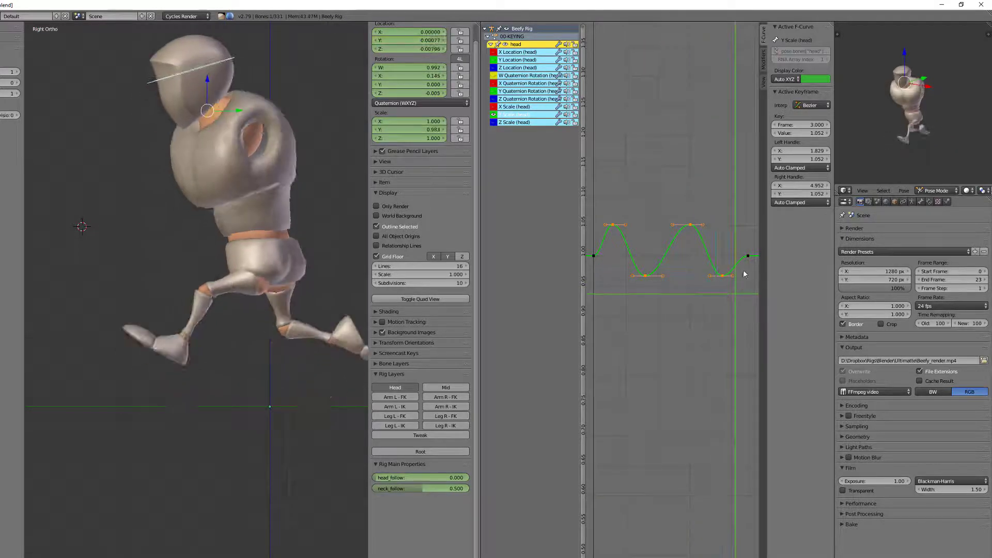
Raise the Y Scale keyframe at frame 24 to about 1.012, tilt its handles along the slope, and duplicate it to frame 0
right_click(748, 257)
key(r)
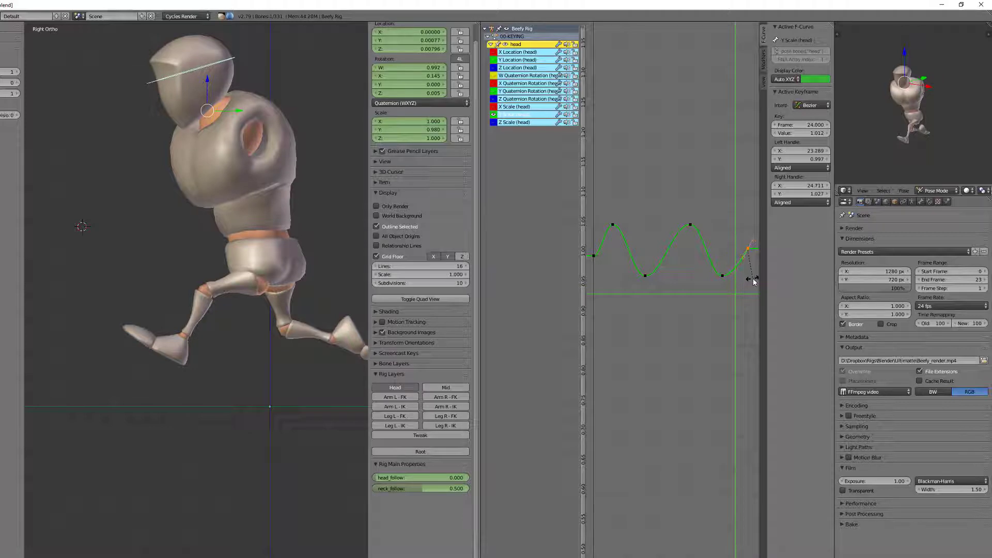
click(746, 286)
key(shift+d)
key(x)
click(596, 285)
click(591, 259)
Play back the run cycle in front view with all bones deselected
key(alt+a)
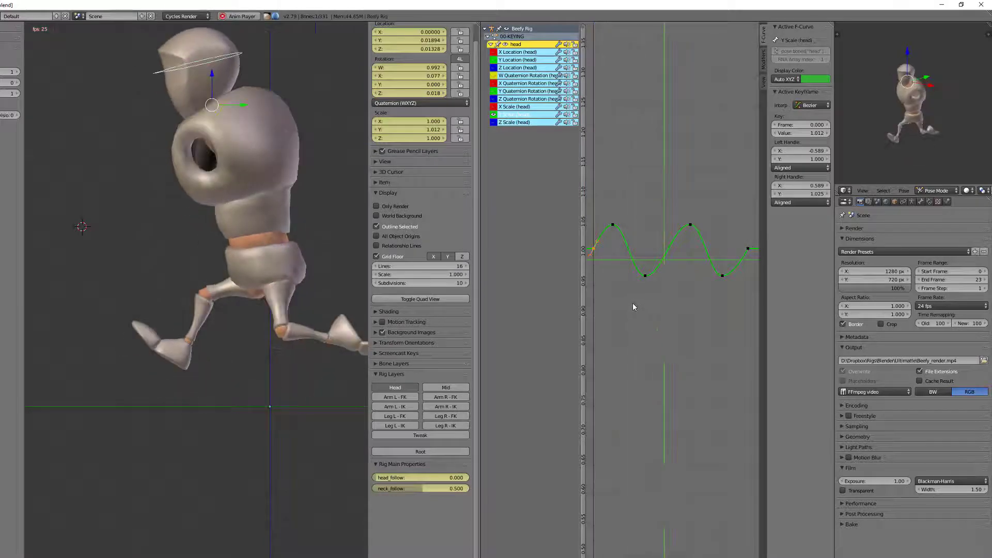
key(KP_1)
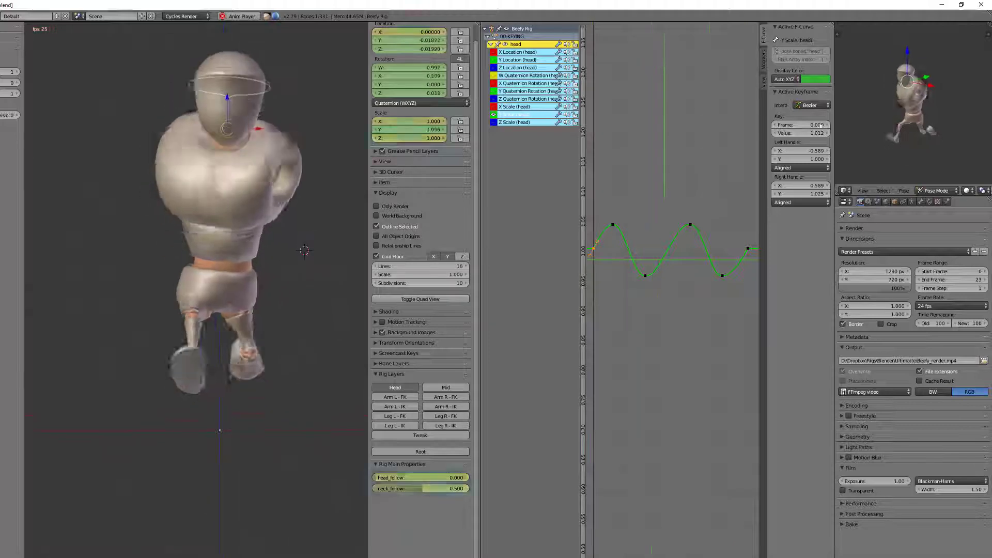
key(a)
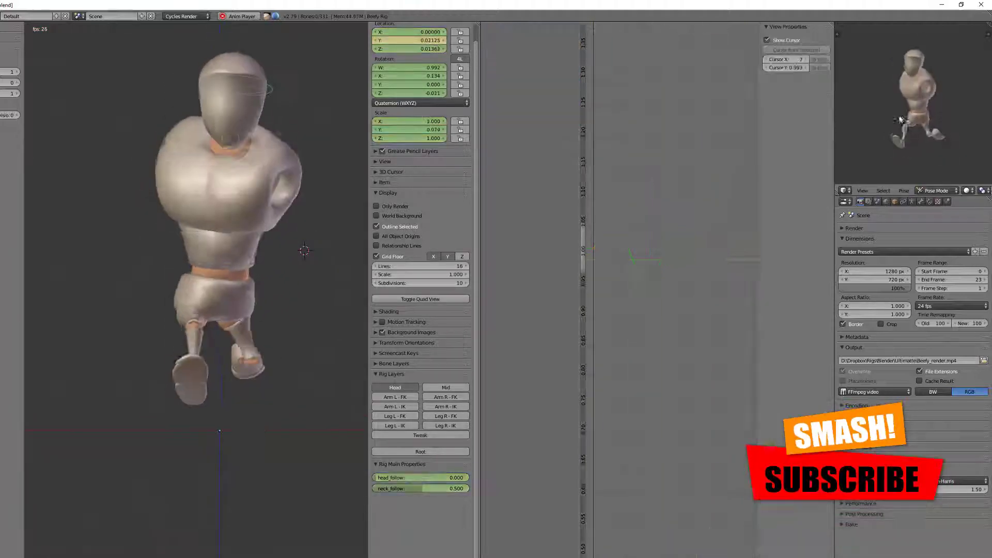